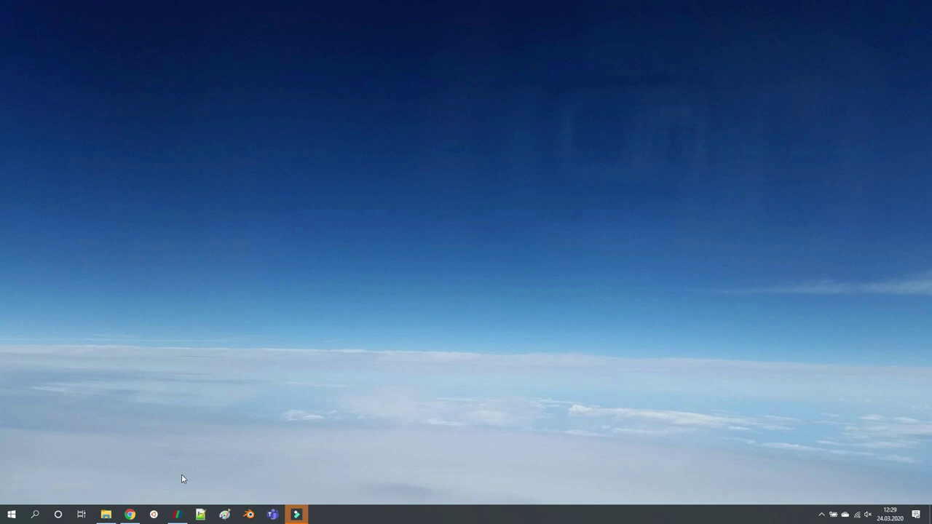
# Bring ParaView forward and rotate the view around the dog and floor STL parts
pyautogui.click(179, 514)
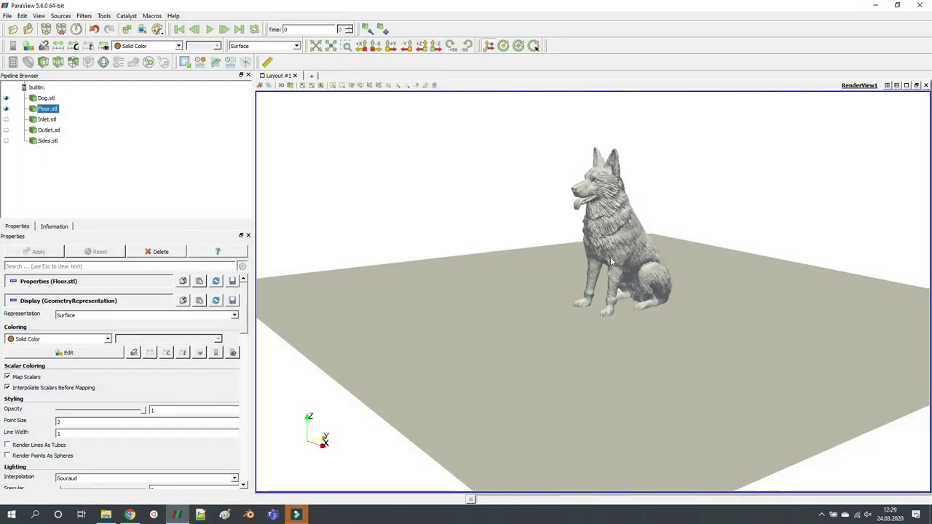
pyautogui.moveTo(674, 242); pyautogui.dragTo(542, 253)
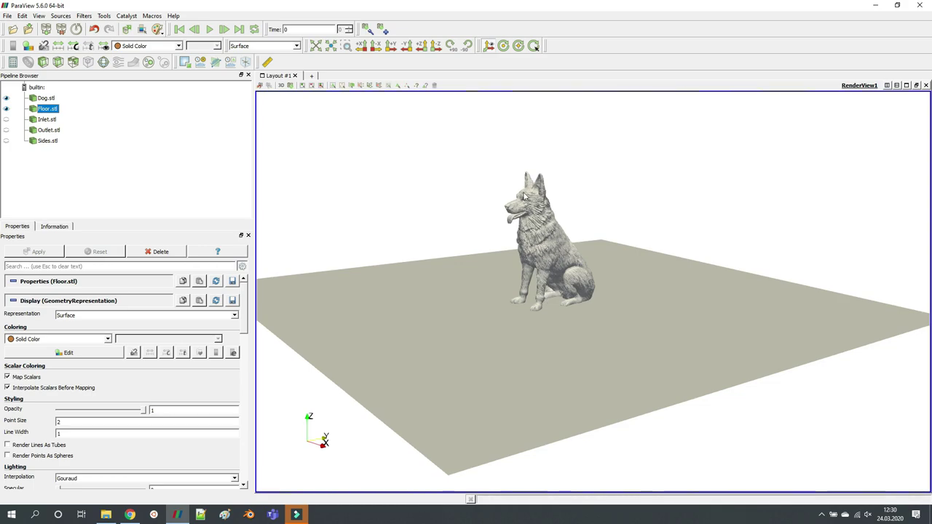
# Search Google in Chrome for 'dog stl' and open the yeggi result
pyautogui.click(132, 516)
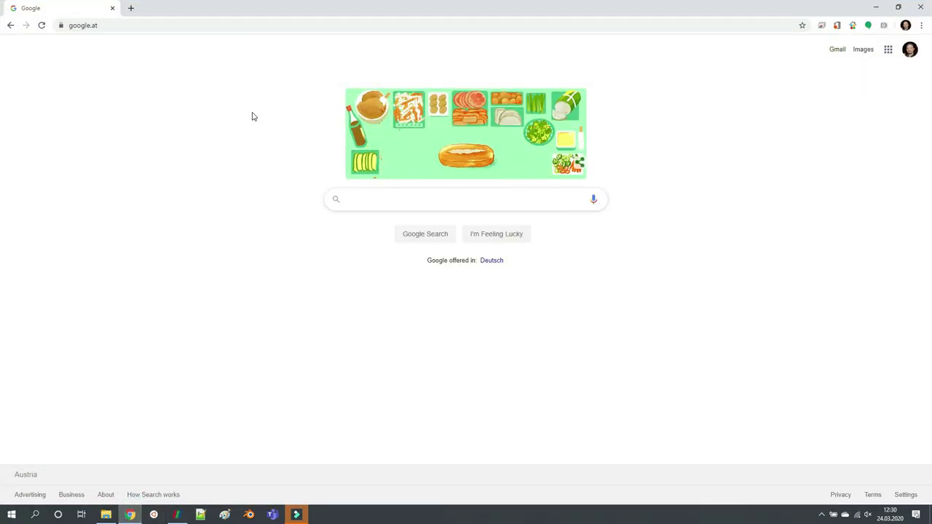
pyautogui.write('dog stl')
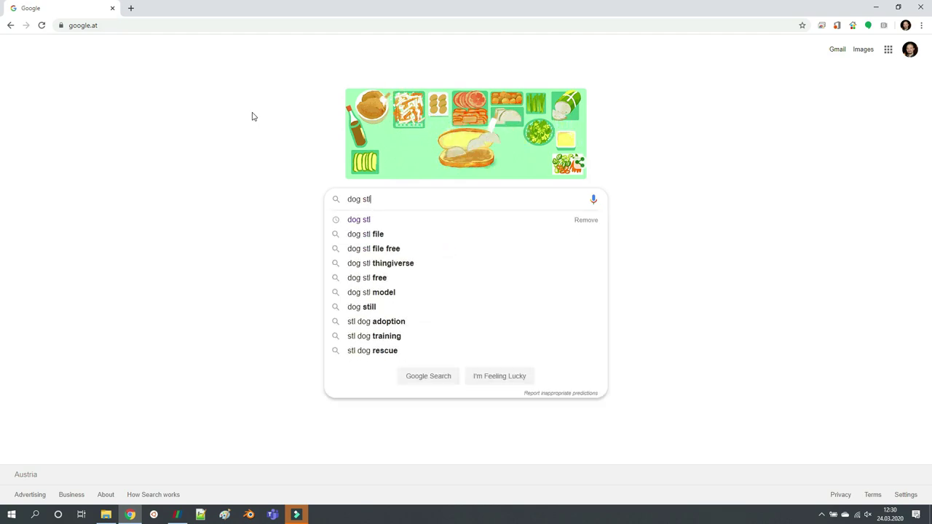
pyautogui.press('Return')
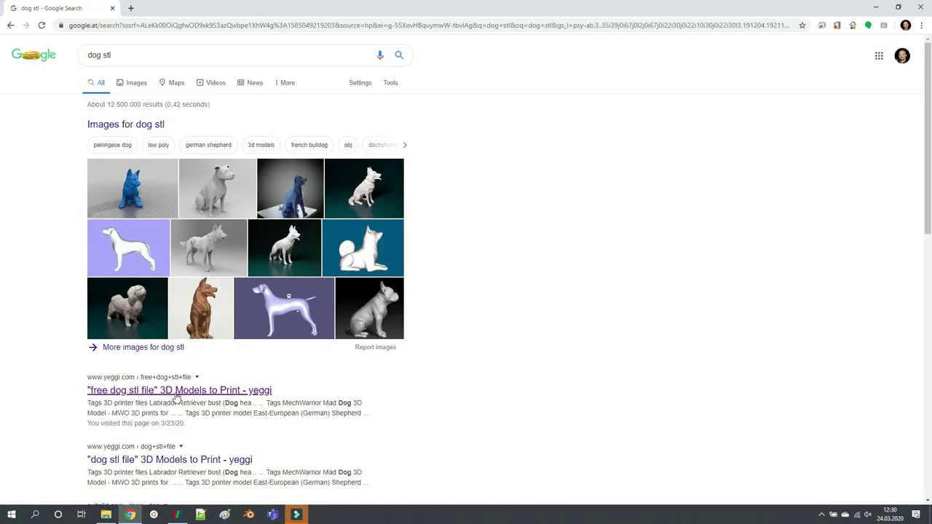
pyautogui.click(190, 393)
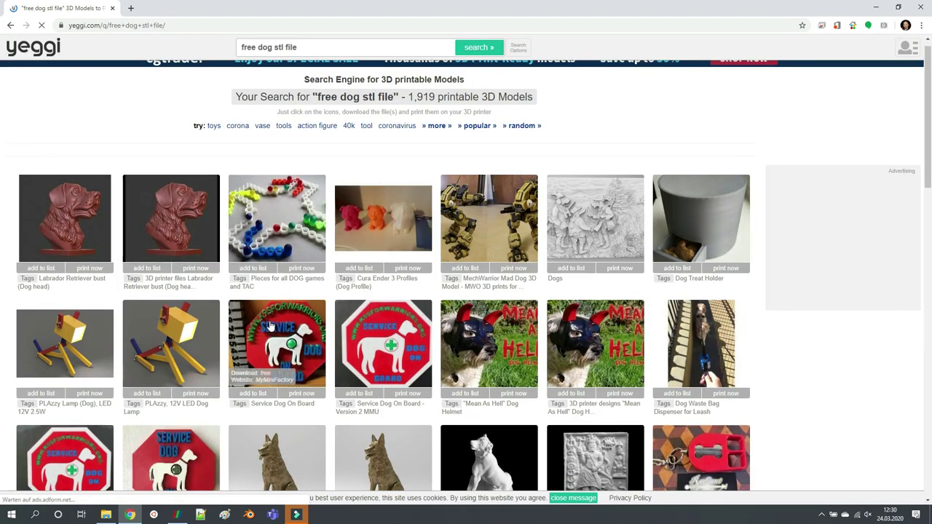
# View the German Shepherd dog's Thingiverse page, then return to ParaView and rotate the dog
pyautogui.scroll(-3, 292, 332)
pyautogui.scroll(-2, 292, 331)
pyautogui.click(288, 313)
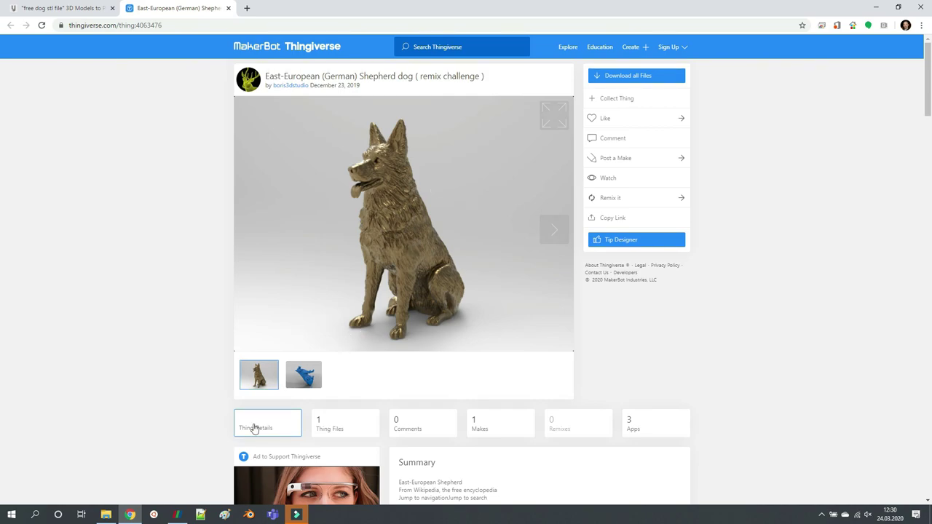
pyautogui.hotkey('alt', 'Tab')
pyautogui.moveTo(503, 233); pyautogui.dragTo(532, 218)
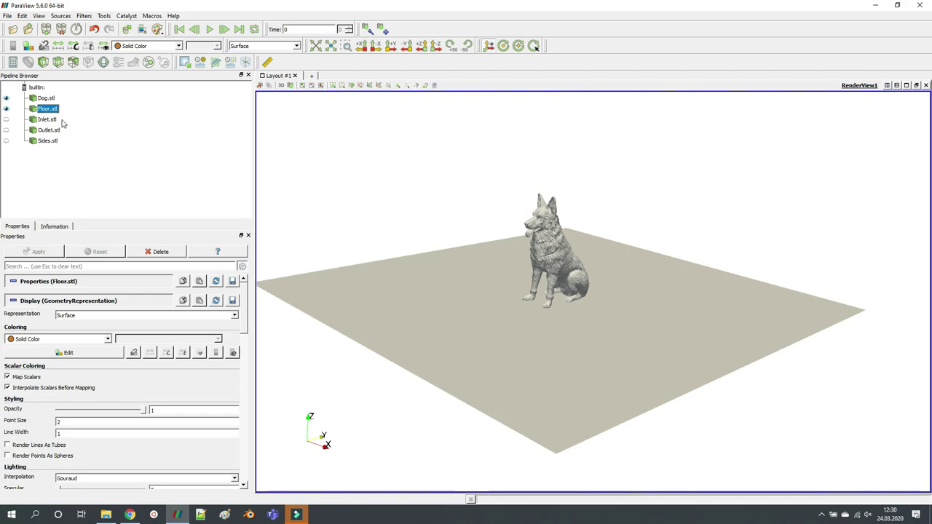
# Make the Inlet.stl and Outlet.stl walls visible around the dog
pyautogui.click(6, 118)
pyautogui.scroll(-5, 437, 205)
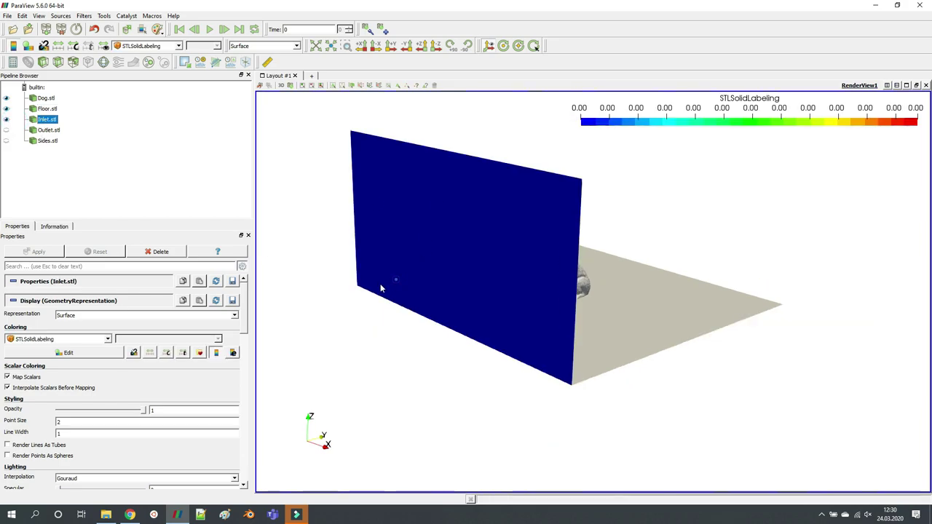
pyautogui.moveTo(389, 281); pyautogui.dragTo(323, 381)
pyautogui.click(6, 129)
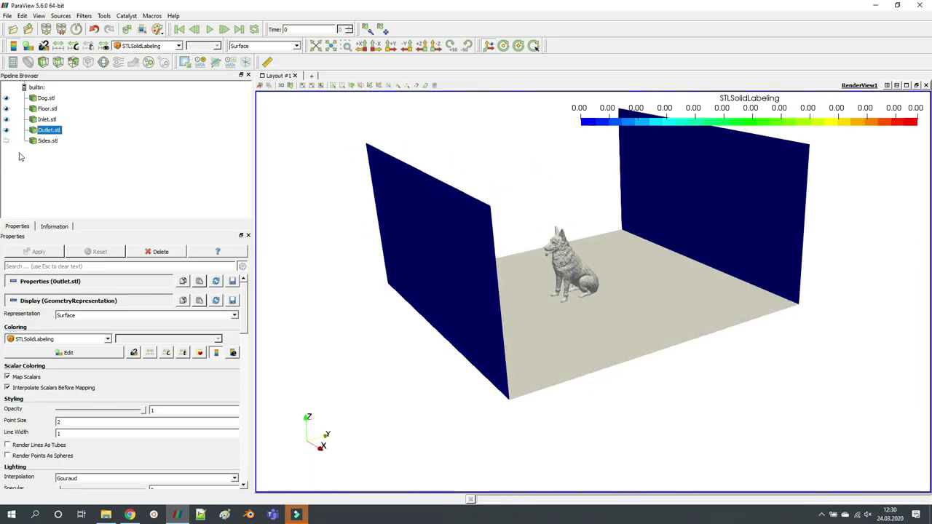
# Toggle the Sides.stl box on and off again, then bring up the geometry folder in File Explorer
pyautogui.click(6, 141)
pyautogui.click(6, 141)
pyautogui.click(6, 140)
pyautogui.click(6, 140)
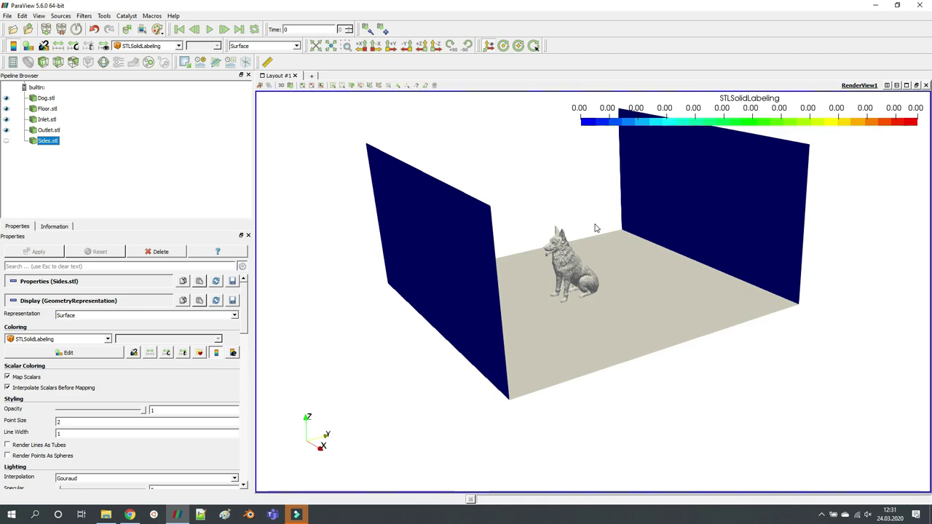
pyautogui.moveTo(588, 268); pyautogui.dragTo(590, 268)
pyautogui.click(105, 515)
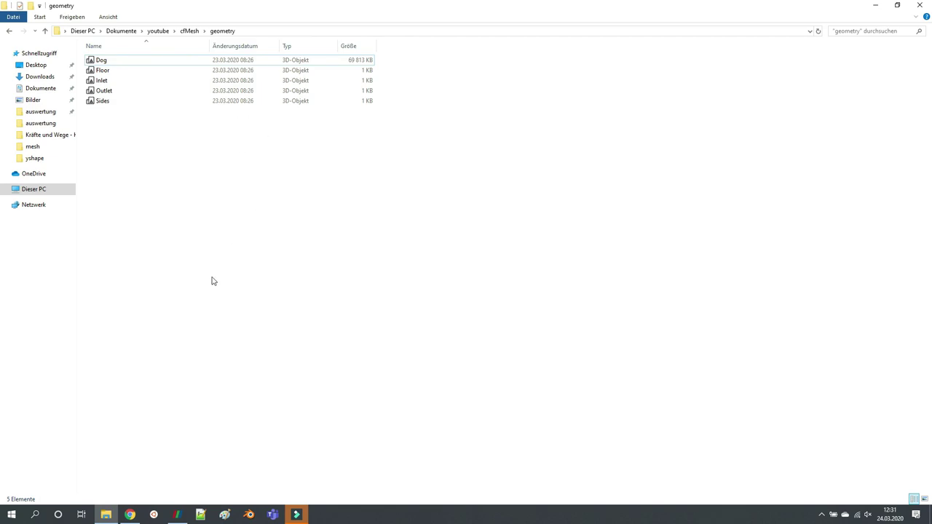
# Launch and maximise the Ubuntu terminal, then bring it in front of File Explorer
pyautogui.click(153, 514)
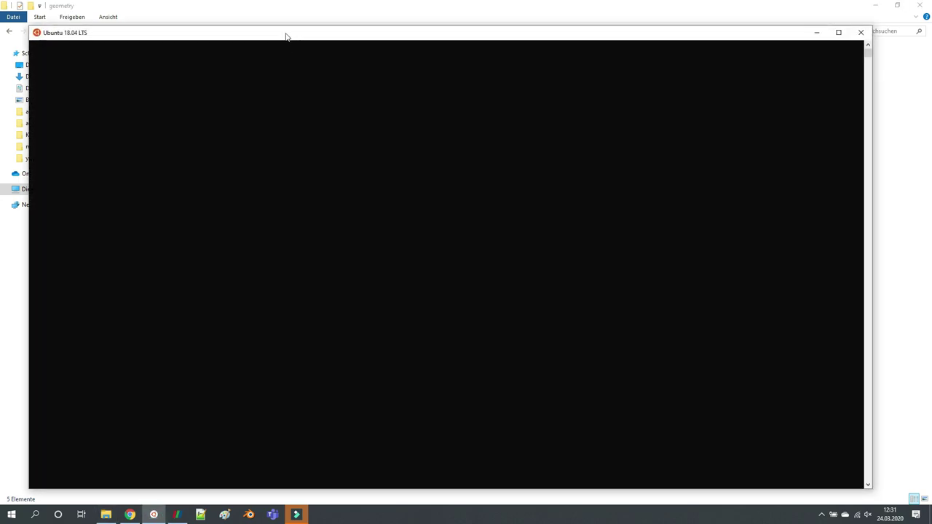
pyautogui.doubleClick(285, 33)
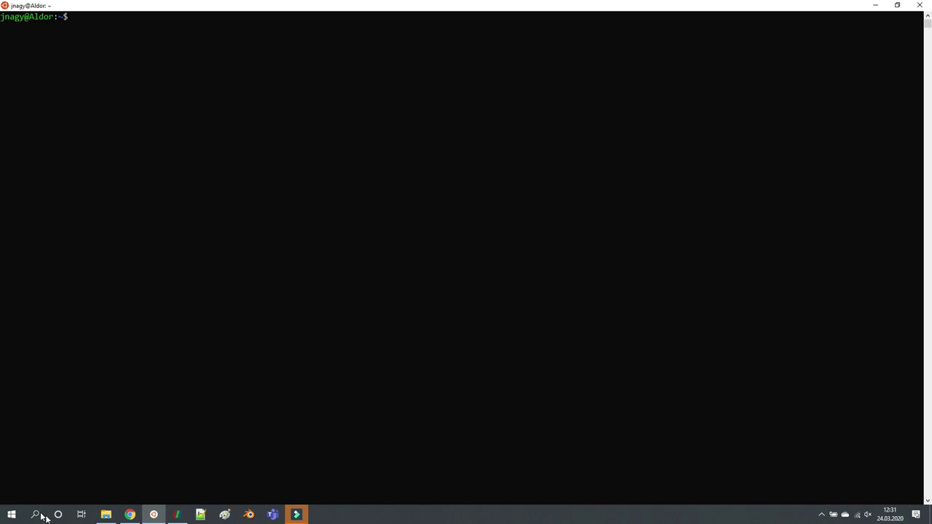
pyautogui.click(105, 514)
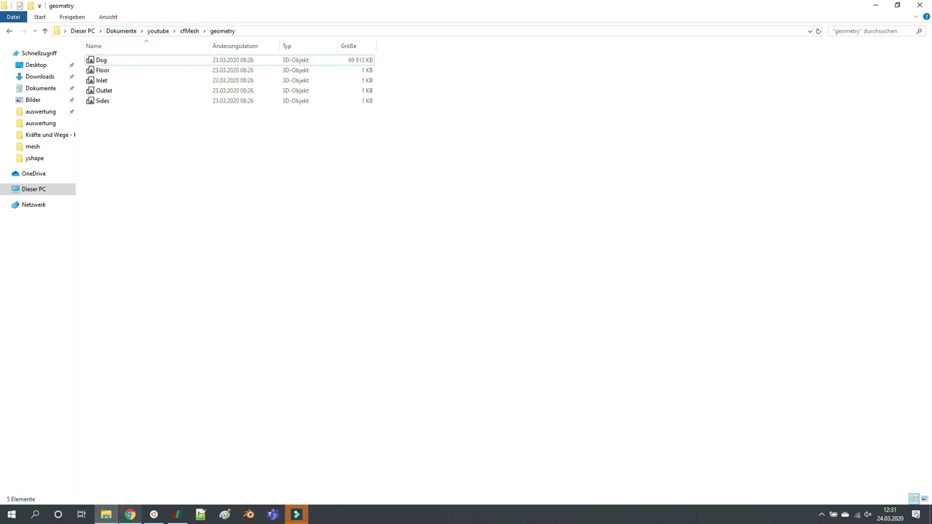
pyautogui.click(153, 514)
# Change into myDocuments/youtube/cfMesh and list its contents
pyautogui.write('cd myDocuments')
pyautogui.press('Return')
pyautogui.write('cd y')
pyautogui.press('Tab')
pyautogui.write('c')
pyautogui.press('Tab')
pyautogui.press('Return')
pyautogui.write('ls')
pyautogui.press('Return')
# Create the mesh folder, enter it and list it to confirm it is empty
pyautogui.write('mkdir ')
pyautogui.write('mesh')
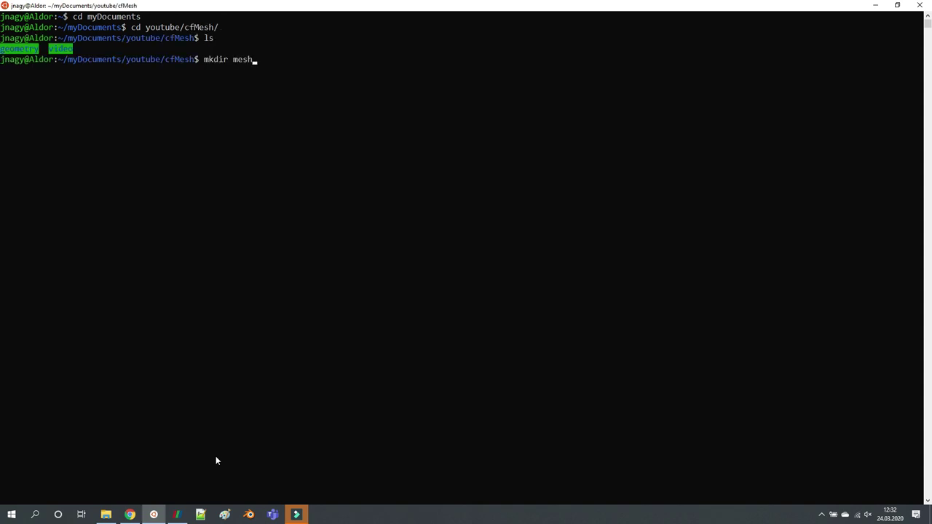
pyautogui.press('Return')
pyautogui.write('cd m')
pyautogui.press('Tab')
pyautogui.press('Return')
pyautogui.write('ld')
pyautogui.press('Return')
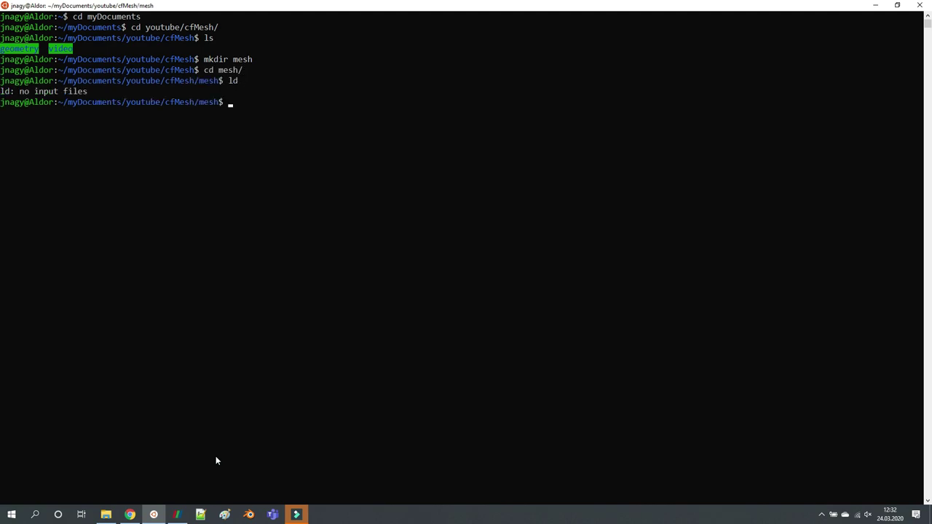
pyautogui.write('ls')
pyautogui.press('Return')
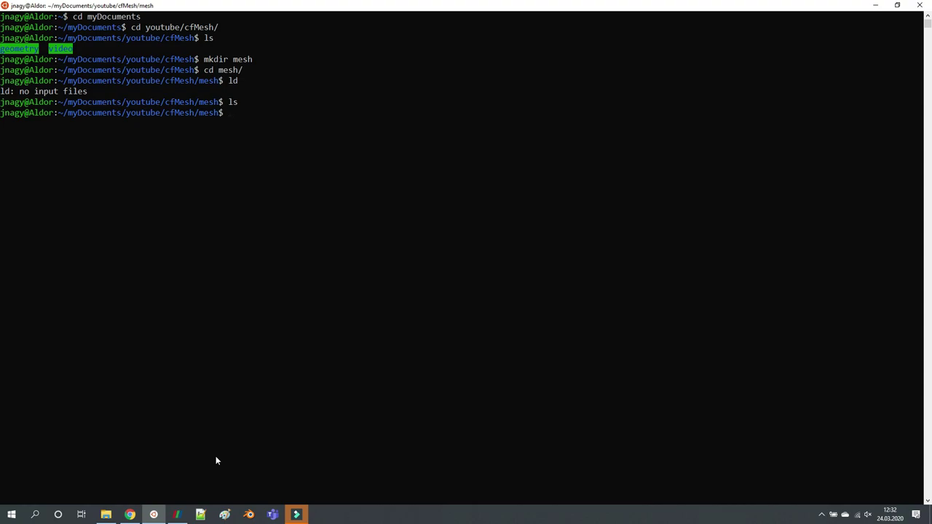
# Copy all cartesianMesh/elbow_90degree tutorial files from OpenFOAM-v1912 cfmesh into the mesh folder
pyautogui.write('cp -r ~/OpenFOAM/OpenFOAM-v')
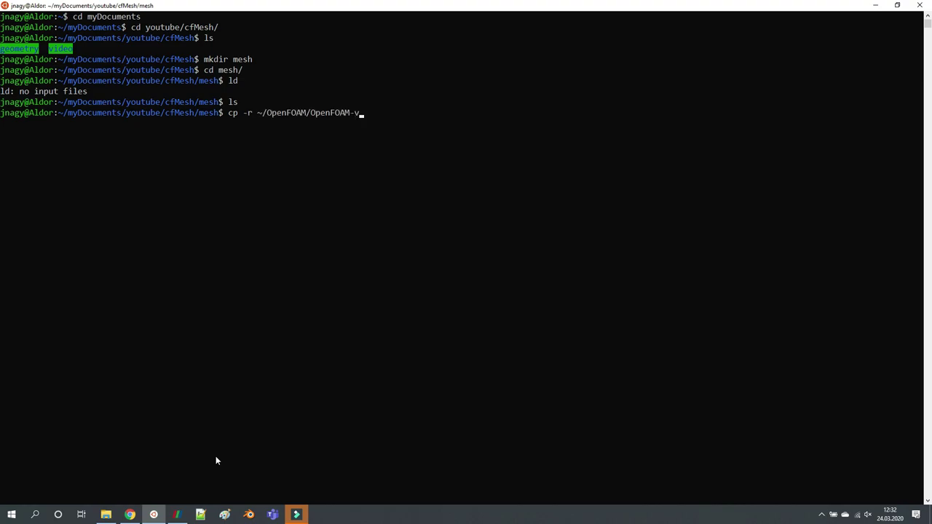
pyautogui.write('1912/modules/cfmesh/tu')
pyautogui.press('Tab')
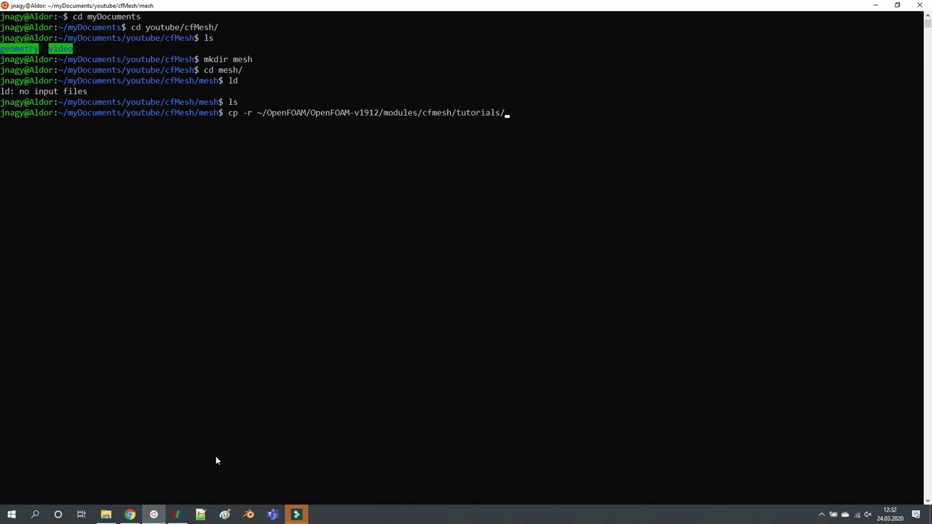
pyautogui.write('car')
pyautogui.press('Tab')
pyautogui.write('M')
pyautogui.press('Tab')
pyautogui.write('e')
pyautogui.press('Tab')
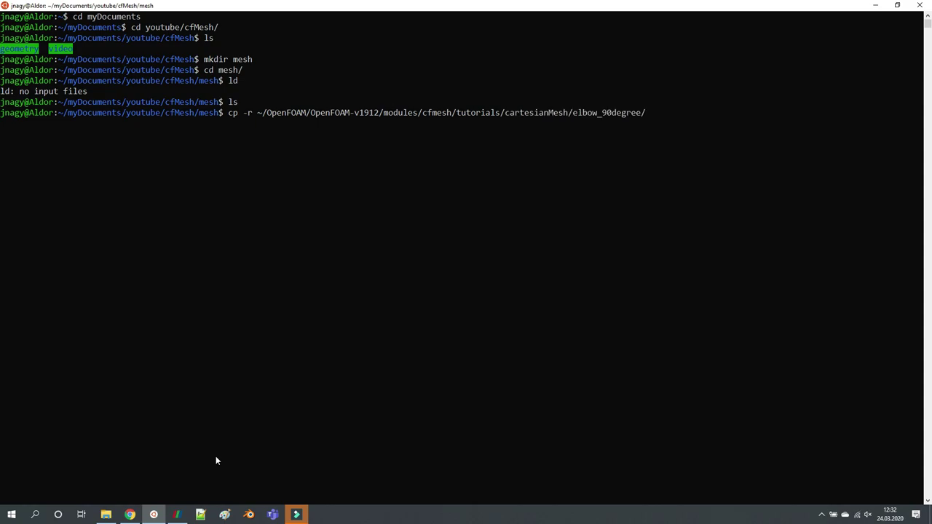
pyautogui.press('Tab')
pyautogui.press('Tab')
pyautogui.write('*')
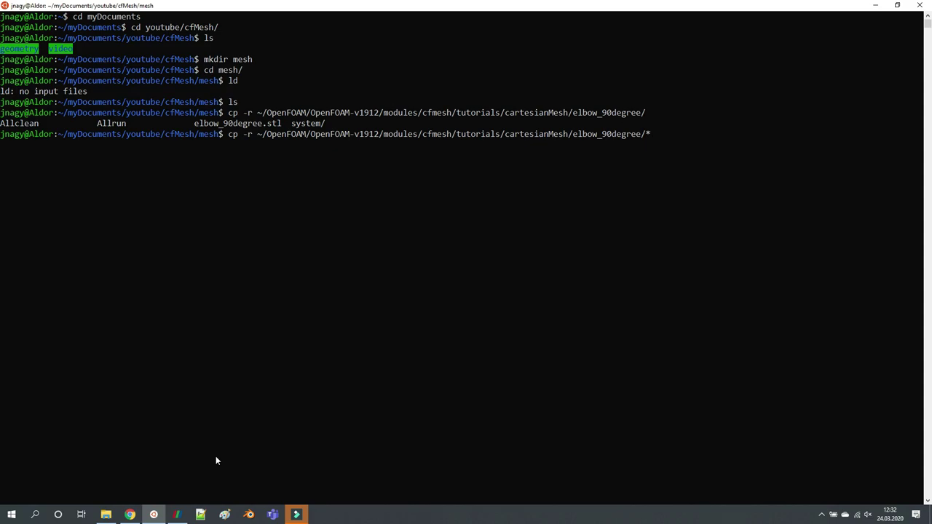
pyautogui.write(' .')
pyautogui.press('Return')
# Copy the cfmesh userGuide PDF into the mesh folder as well
pyautogui.press('Up')
pyautogui.press('BackSpace')
pyautogui.press('BackSpace')
pyautogui.press('BackSpace')
pyautogui.press('BackSpace')
pyautogui.press('BackSpace')
pyautogui.press('BackSpace')
pyautogui.press('BackSpace')
pyautogui.press('BackSpace')
pyautogui.press('BackSpace')
pyautogui.press('BackSpace')
pyautogui.press('BackSpace')
pyautogui.press('BackSpace')
pyautogui.press('BackSpace')
pyautogui.press('BackSpace')
pyautogui.press('BackSpace')
pyautogui.press('BackSpace')
pyautogui.press('BackSpace')
pyautogui.press('BackSpace')
pyautogui.press('BackSpace')
pyautogui.press('BackSpace')
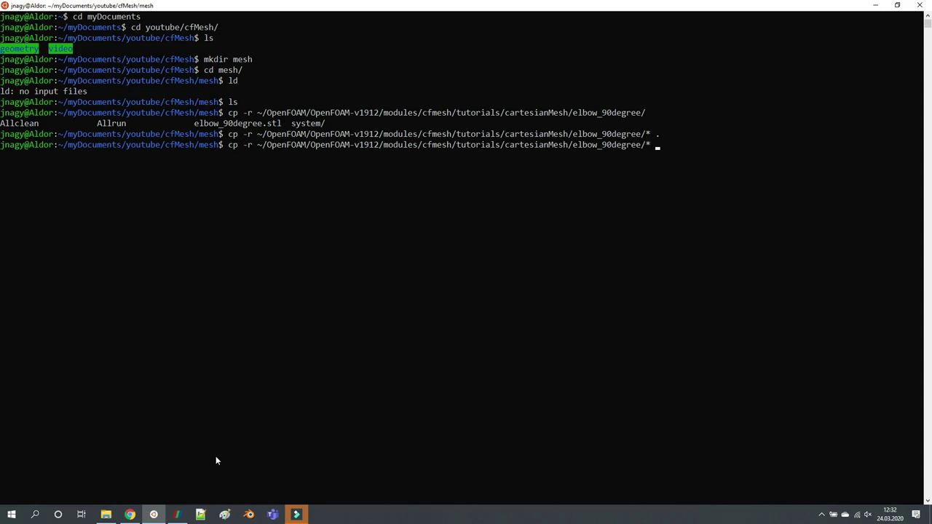
pyautogui.press('BackSpace')
pyautogui.press('BackSpace')
pyautogui.press('BackSpace')
pyautogui.press('BackSpace')
pyautogui.press('BackSpace')
pyautogui.press('BackSpace')
pyautogui.press('BackSpace')
pyautogui.press('BackSpace')
pyautogui.press('BackSpace')
pyautogui.press('BackSpace')
pyautogui.press('BackSpace')
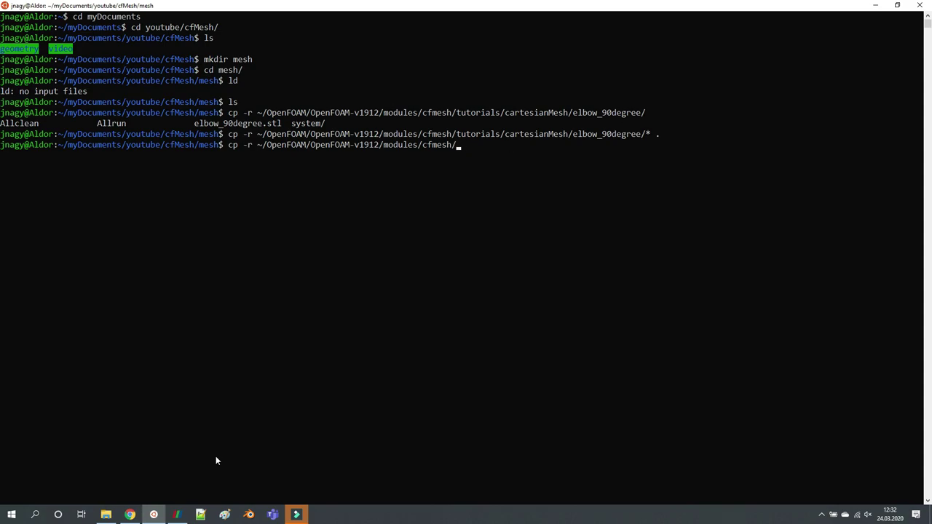
pyautogui.press('Tab')
pyautogui.press('Tab')
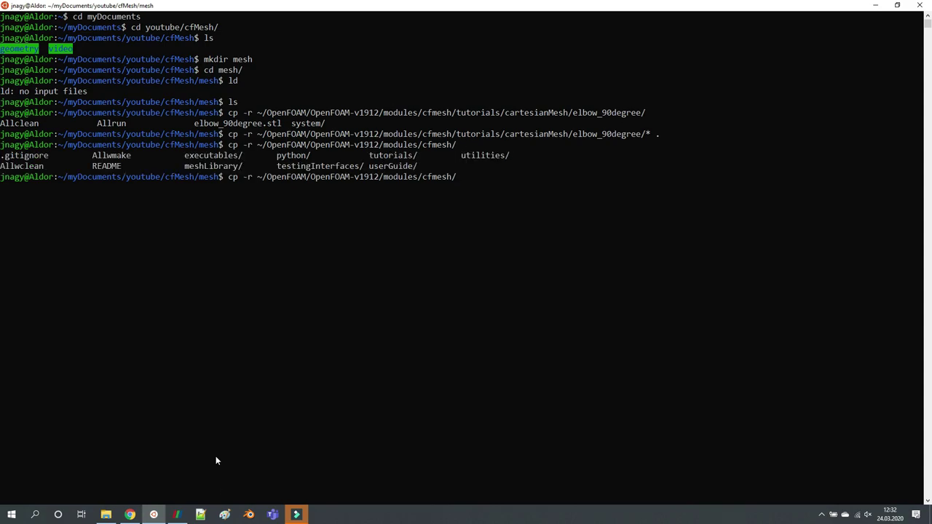
pyautogui.write('us')
pyautogui.press('Tab')
pyautogui.press('Tab')
pyautogui.write('.')
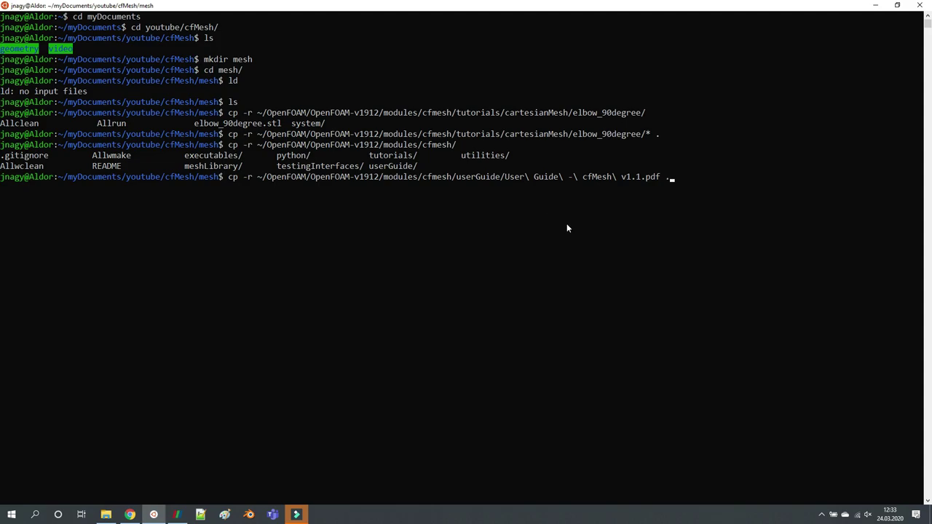
pyautogui.press('BackSpace')
pyautogui.write('.')
pyautogui.press('Return')
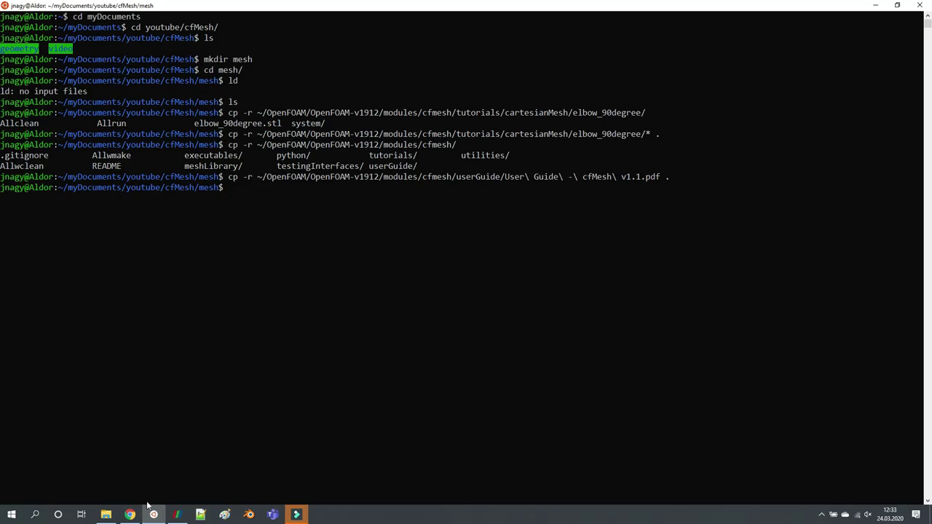
# Paste the user guide into the cfMesh folder and open 'User Guide - cfMesh v1.1' in Acrobat
pyautogui.click(105, 515)
pyautogui.click(190, 32)
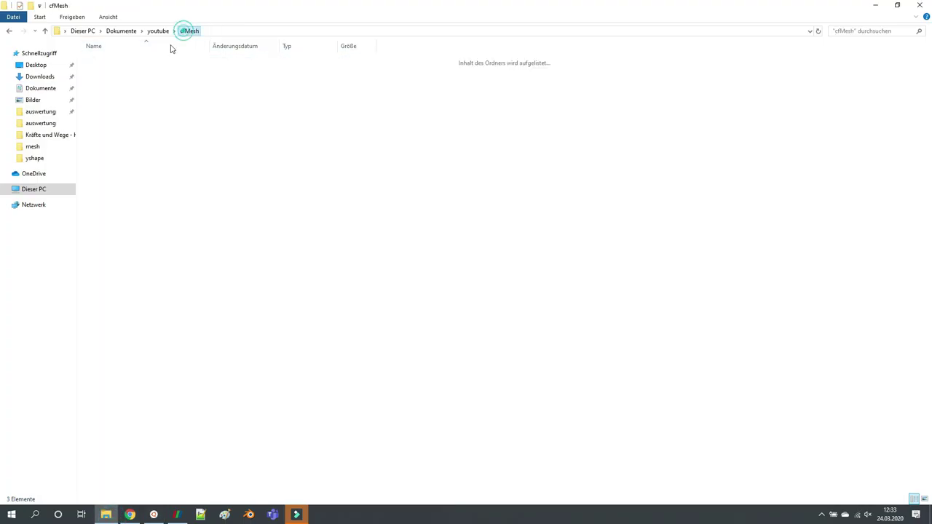
pyautogui.doubleClick(112, 71)
pyautogui.click(123, 102)
pyautogui.click(192, 31)
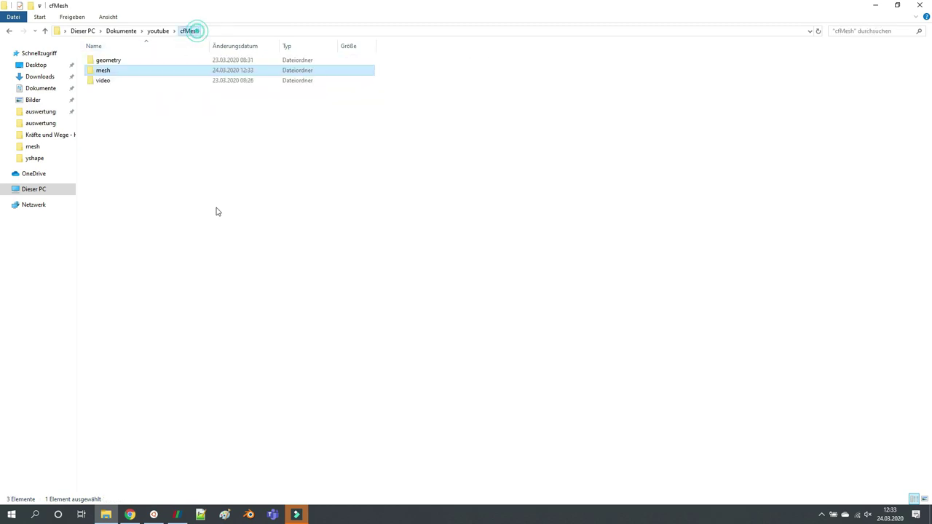
pyautogui.hotkey('ctrl', 'v')
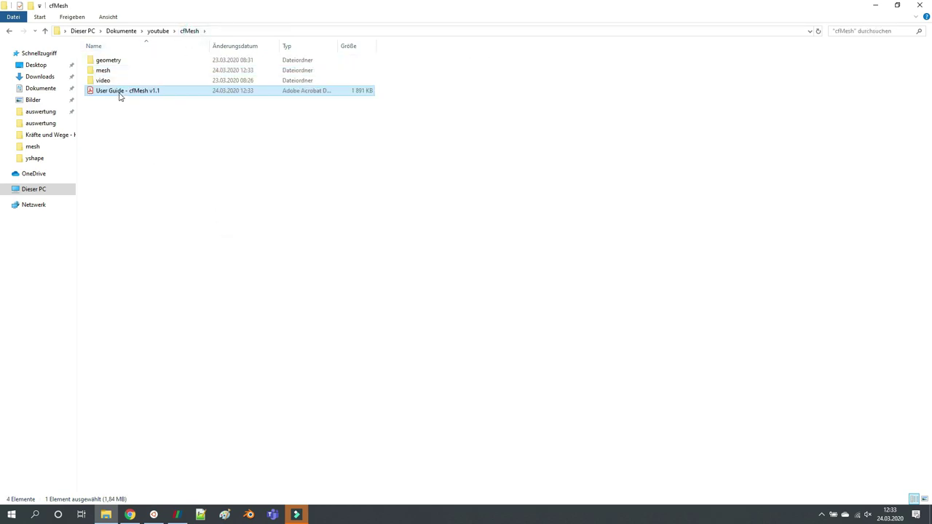
pyautogui.doubleClick(120, 94)
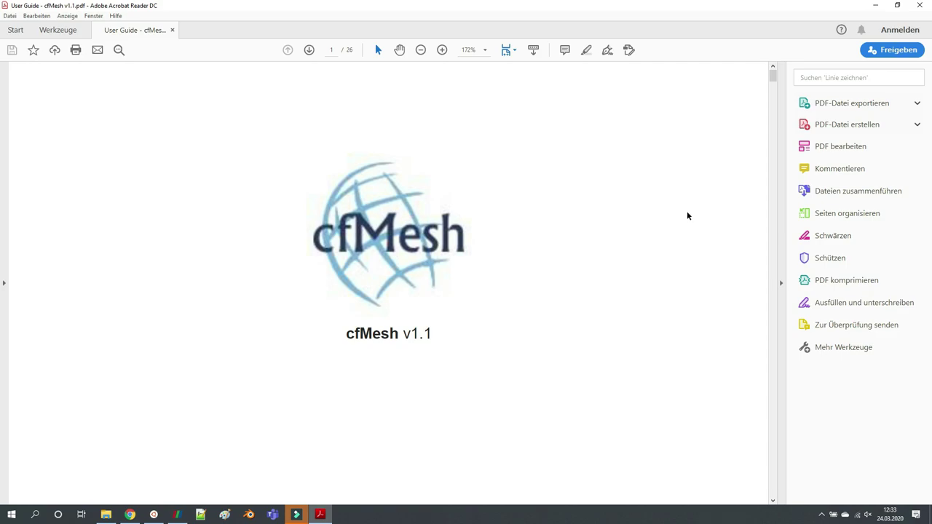
# Collapse the tools pane and set the guide to 'Fit full page'
pyautogui.click(780, 283)
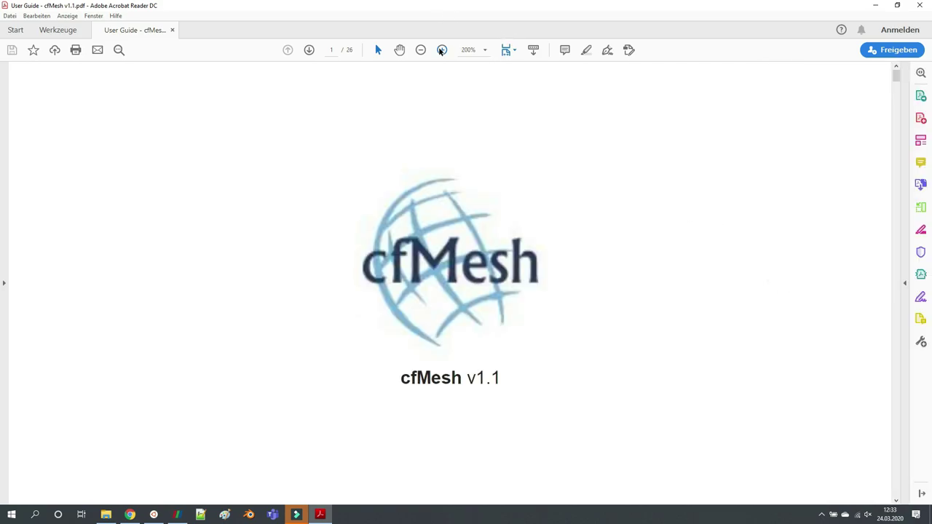
pyautogui.click(513, 50)
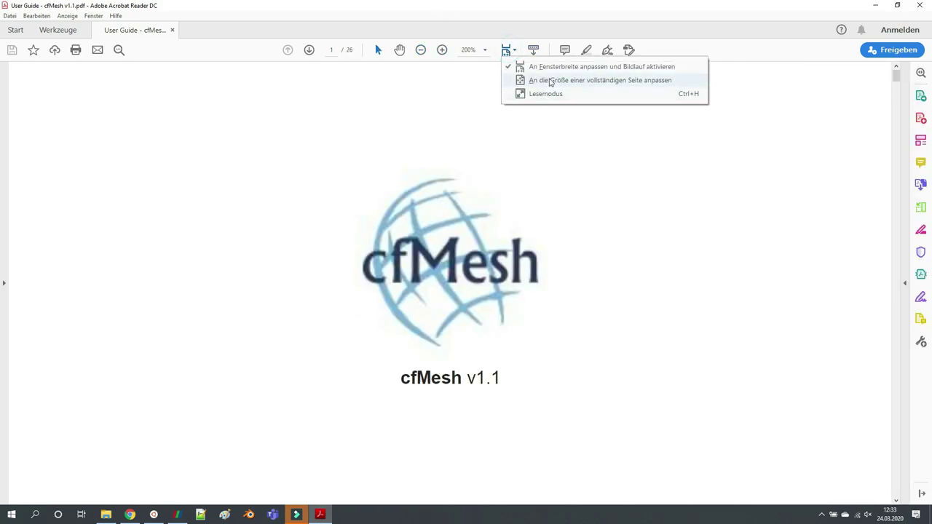
pyautogui.click(548, 78)
# Page through the guide to page 4, the 2.1 Cartesian workflow section
pyautogui.scroll(-3, 514, 202)
pyautogui.scroll(1, 485, 229)
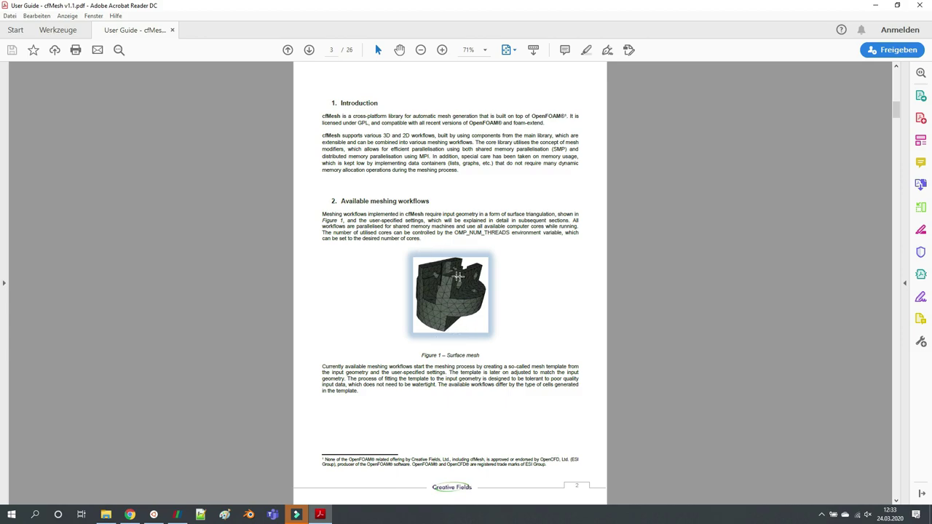
pyautogui.scroll(-3, 465, 271)
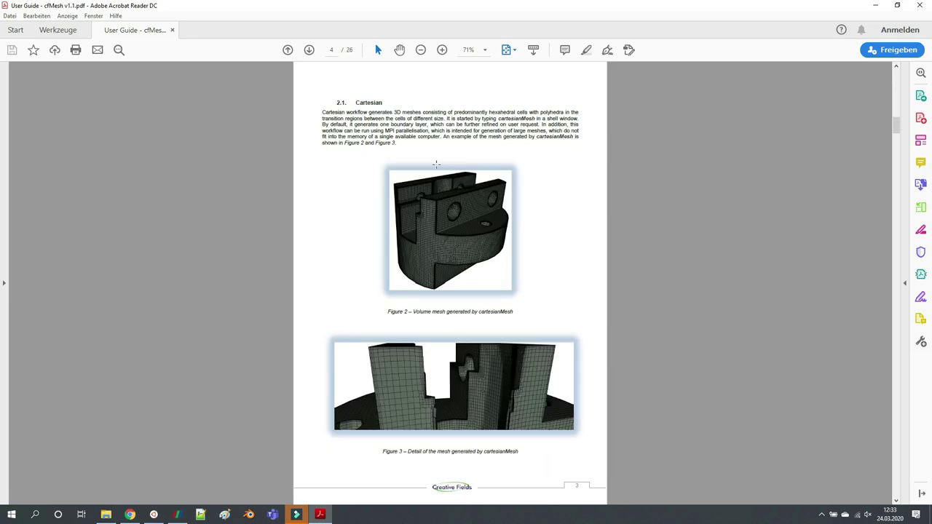
pyautogui.scroll(-3, 374, 225)
pyautogui.scroll(-3, 408, 146)
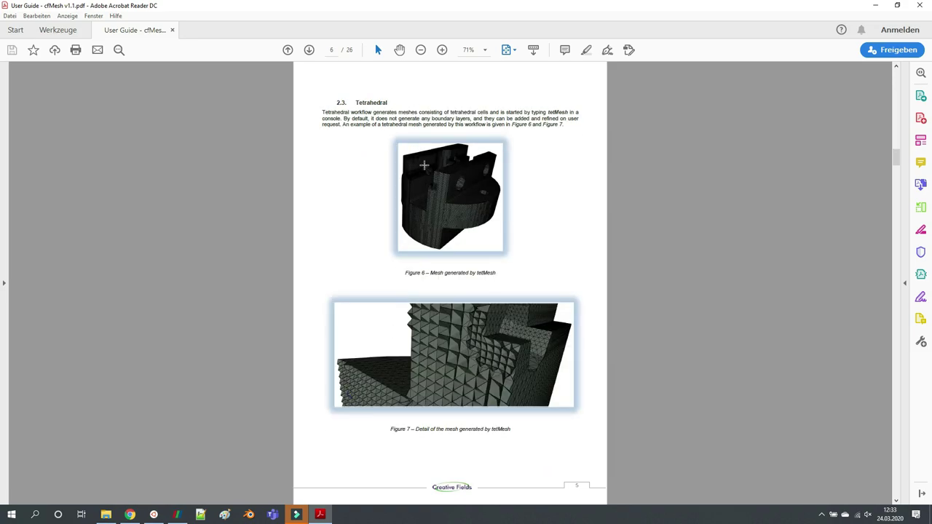
pyautogui.scroll(-3, 484, 200)
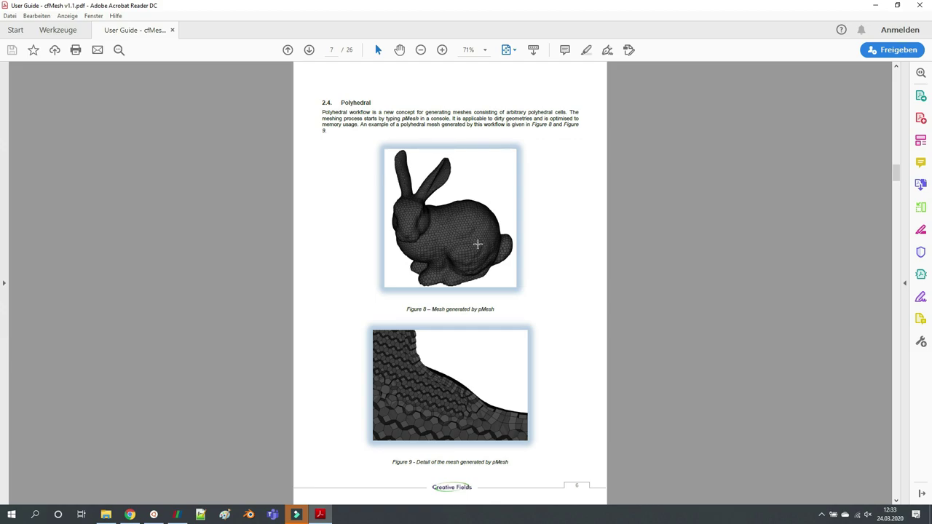
pyautogui.scroll(5, 465, 219)
pyautogui.scroll(3, 433, 191)
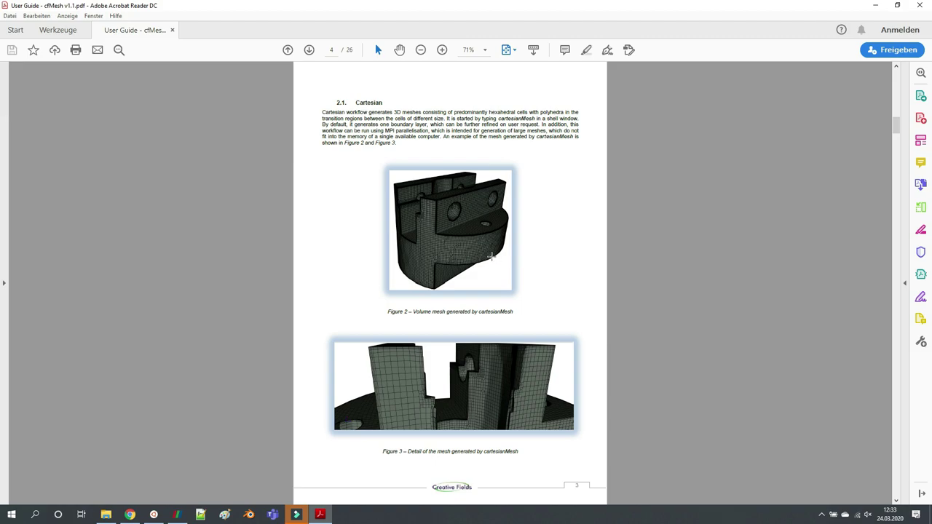
pyautogui.scroll(-5, 489, 259)
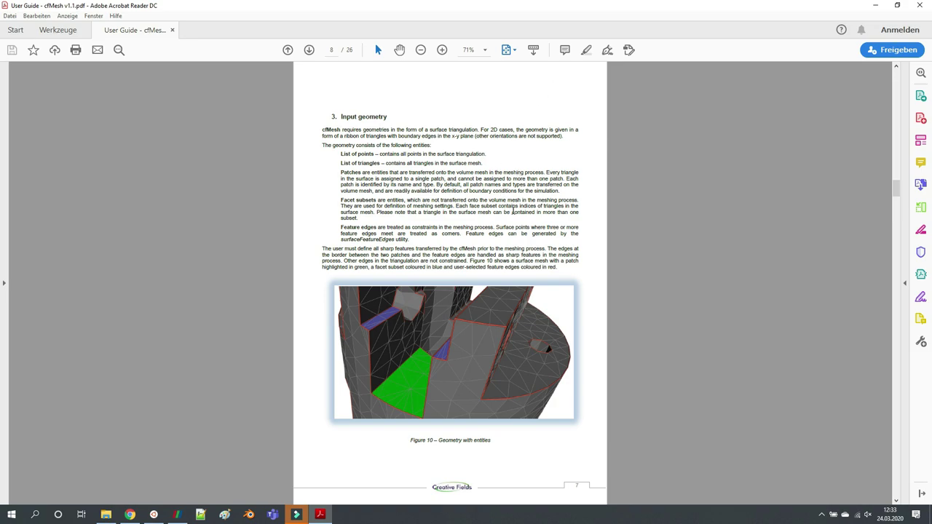
# Scroll past the fms file format page to page 10, section 4 on required meshDict dictionaries
pyautogui.scroll(-3, 512, 210)
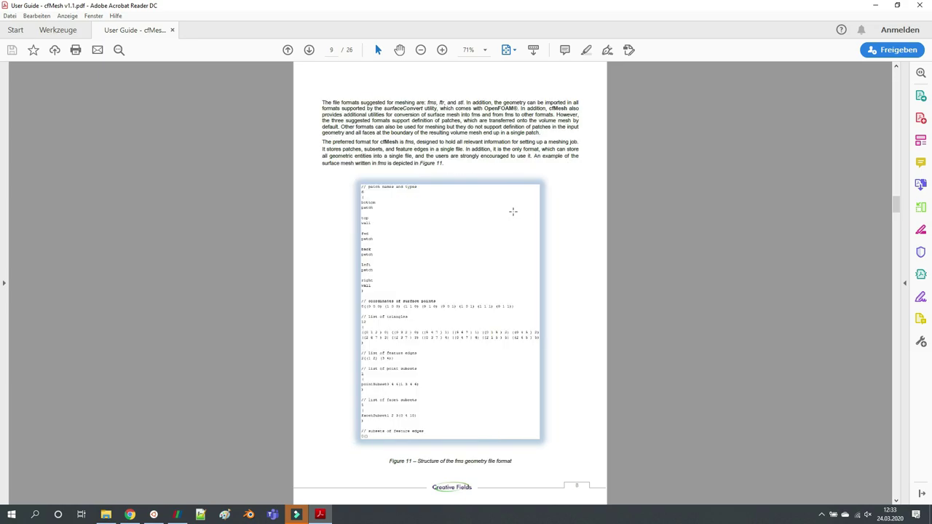
pyautogui.doubleClick(406, 141)
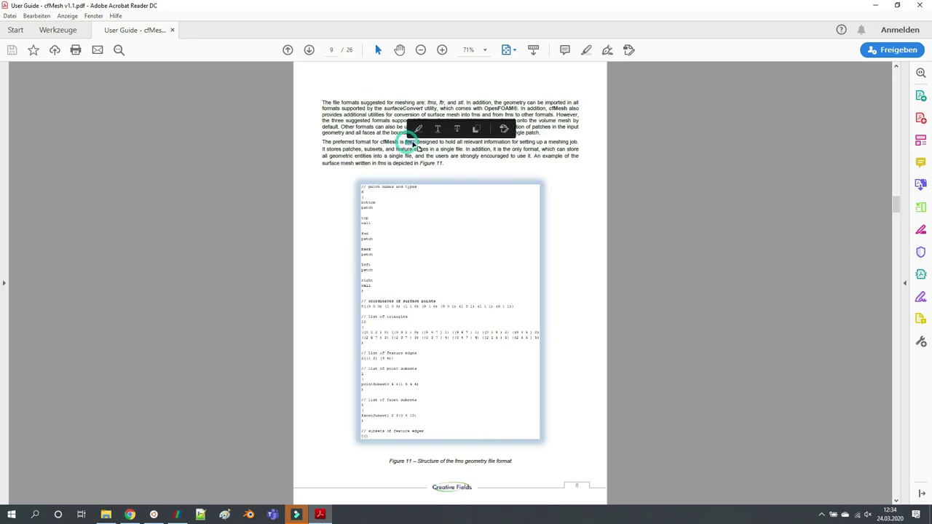
pyautogui.click(284, 148)
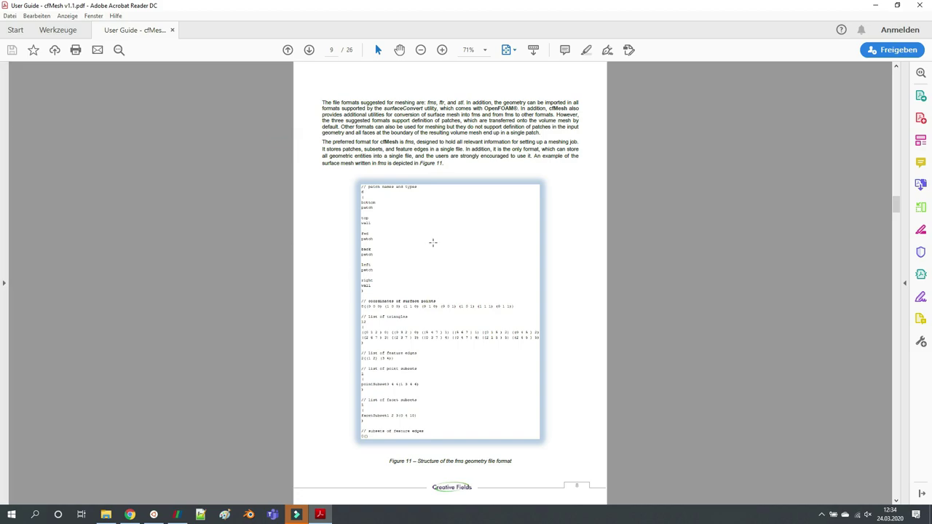
pyautogui.scroll(-2, 485, 234)
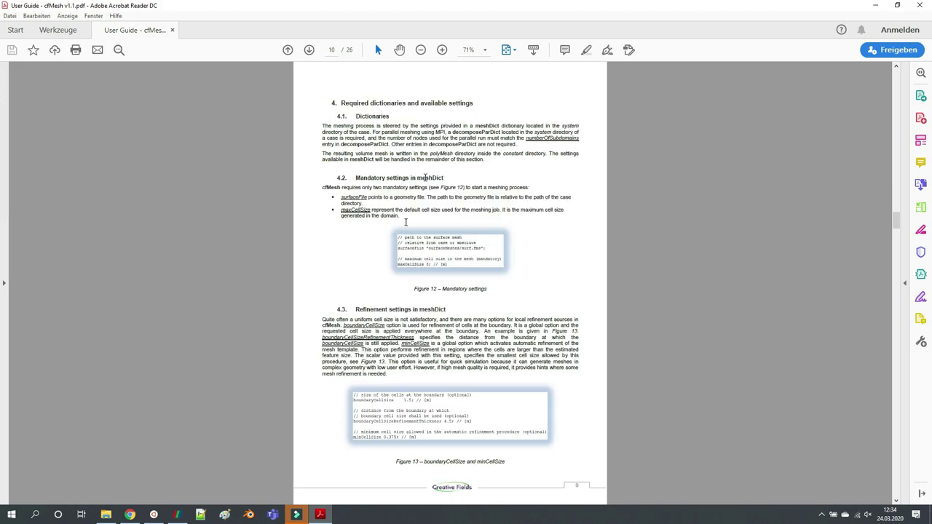
pyautogui.scroll(-4, 583, 225)
pyautogui.scroll(4, 555, 238)
pyautogui.scroll(-2, 521, 233)
pyautogui.scroll(2, 573, 235)
# List the mesh folder and delete the Allclean and Allrun scripts with rm All*
pyautogui.click(154, 515)
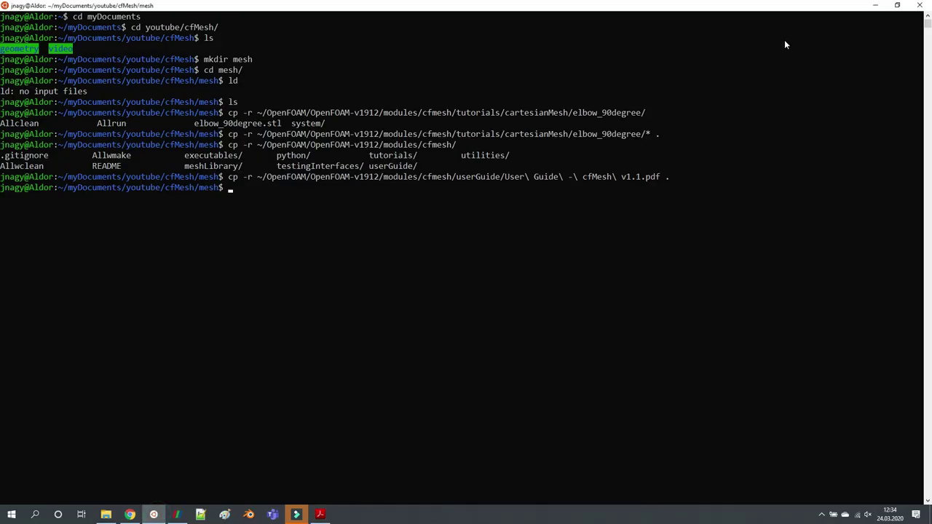
pyautogui.write('ls')
pyautogui.press('Return')
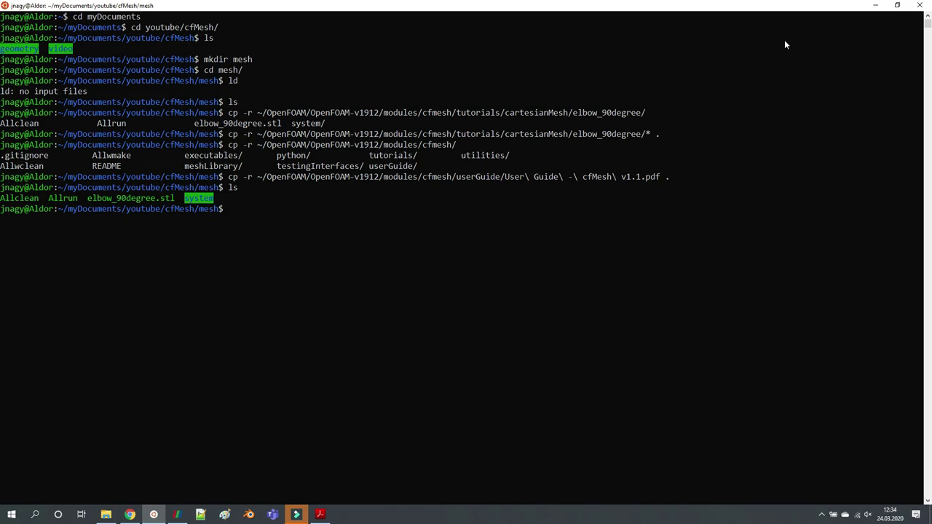
pyautogui.write('rm All*')
pyautogui.press('Return')
pyautogui.write('ls')
pyautogui.press('Return')
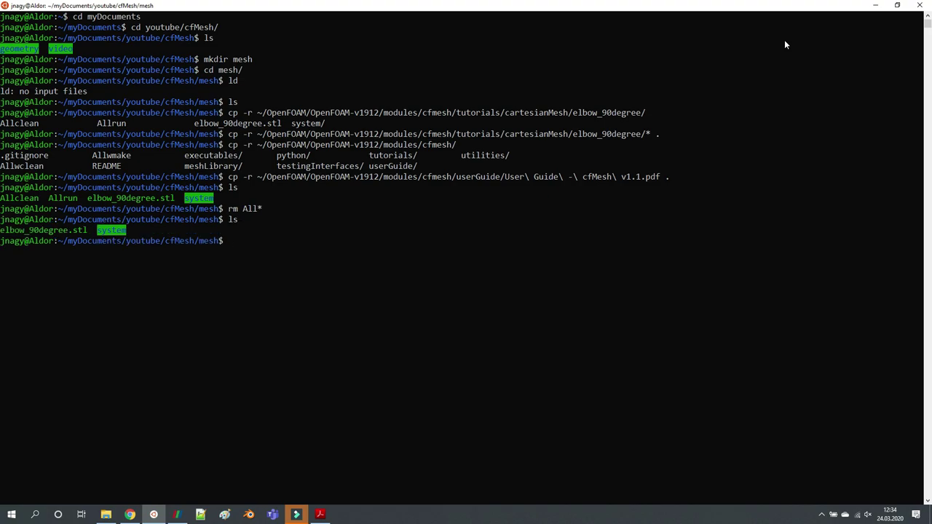
# Delete elbow_90degree.stl, confirm only system remains, and return to File Explorer
pyautogui.write('rm e')
pyautogui.press('Tab')
pyautogui.press('Return')
pyautogui.write('ls')
pyautogui.press('Return')
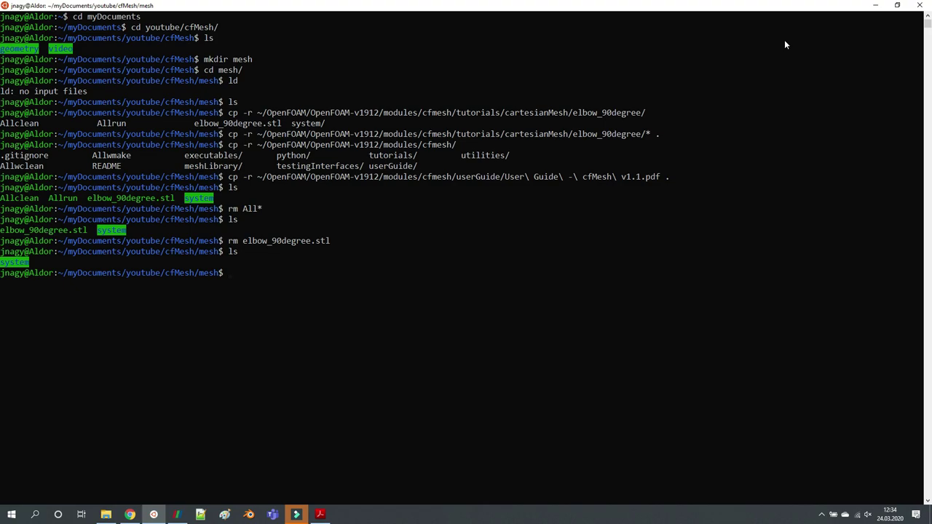
pyautogui.hotkey('alt', 'Tab')
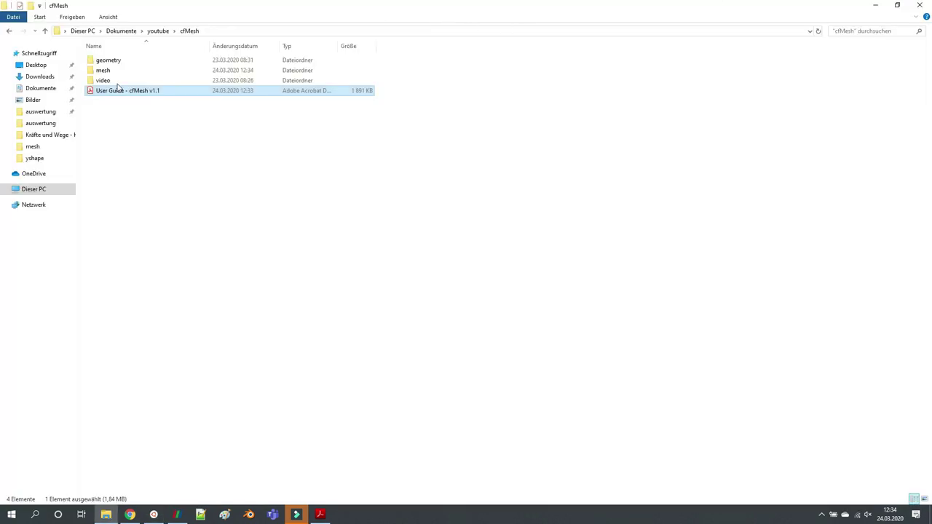
# Open mesh/system/meshDict in Notepad++ from its right-click menu
pyautogui.doubleClick(104, 70)
pyautogui.doubleClick(106, 61)
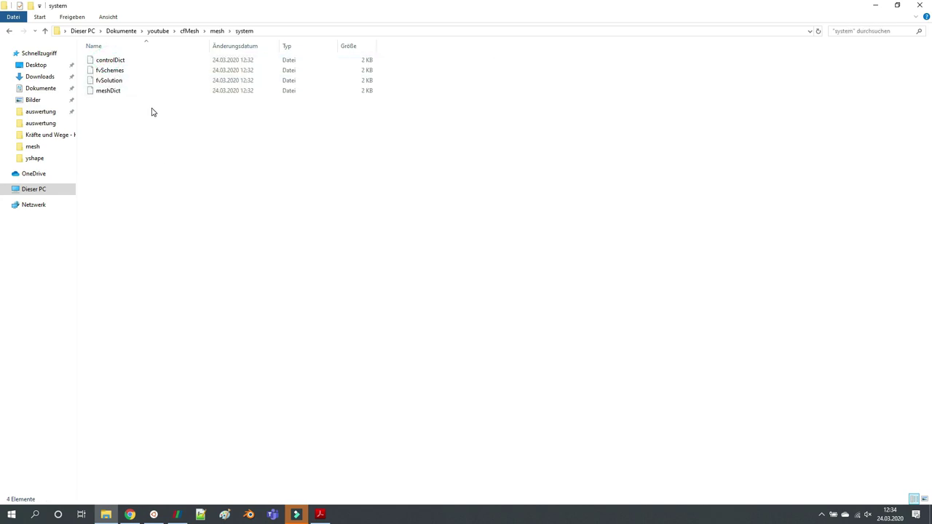
pyautogui.click(107, 92)
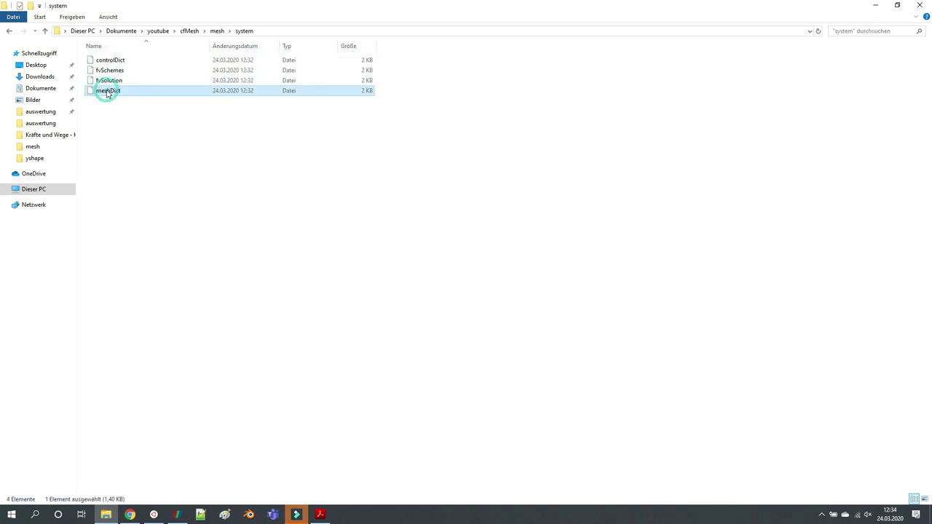
pyautogui.rightClick(107, 92)
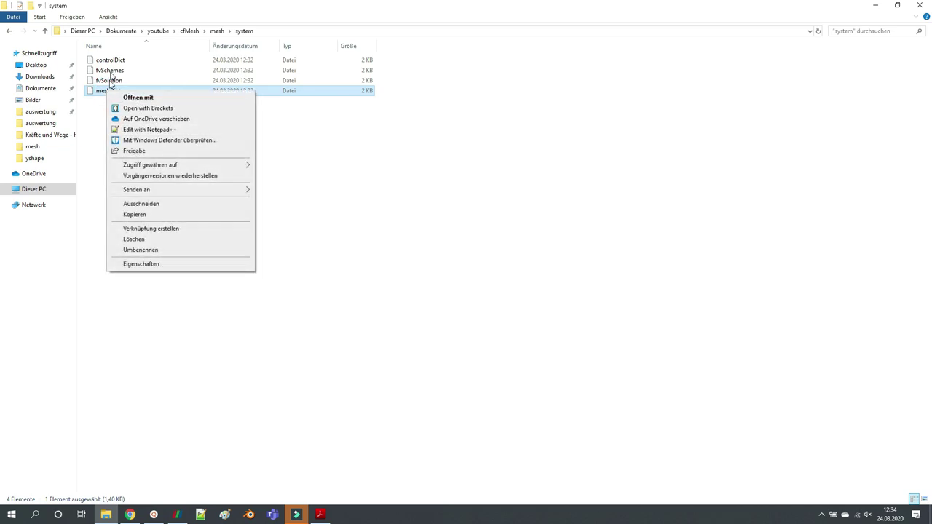
pyautogui.click(145, 129)
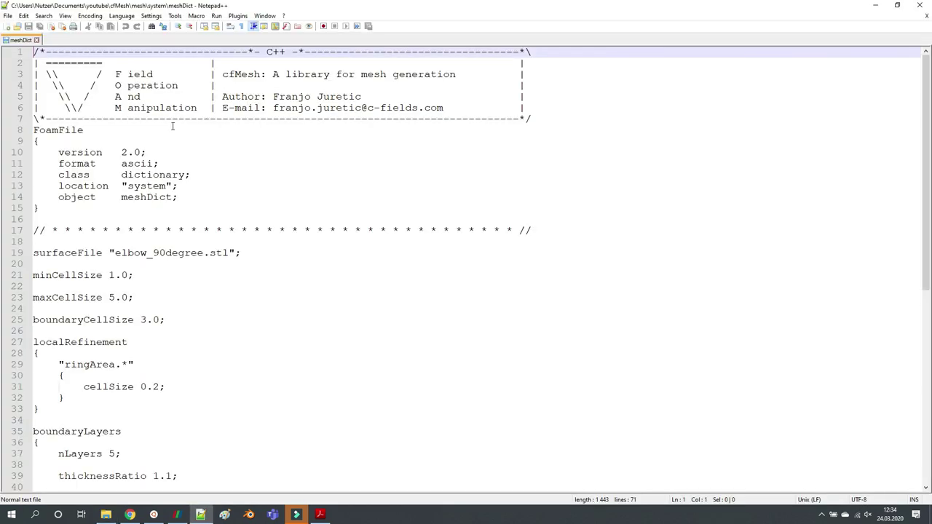
# Delete the renameBoundary block and the commented patchBoundaryLayers lines from meshDict
pyautogui.scroll(-2, 160, 259)
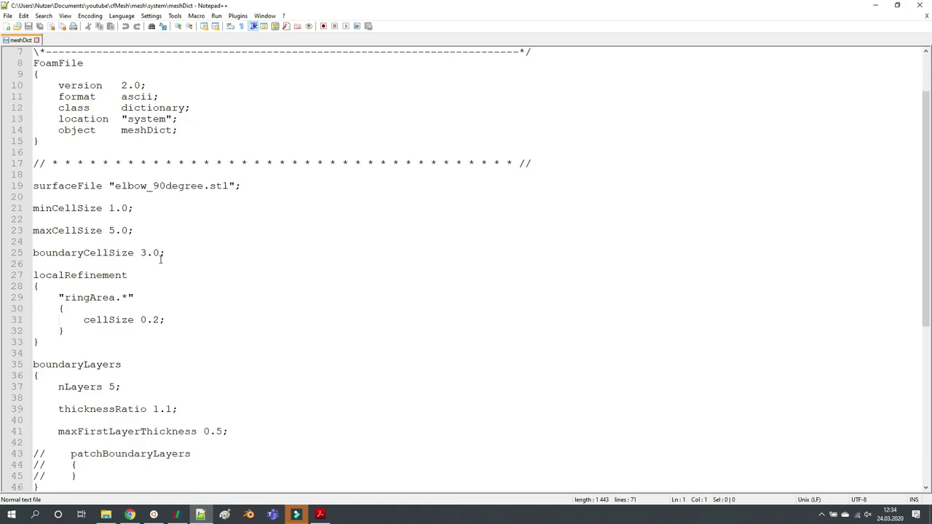
pyautogui.scroll(-9, 160, 259)
pyautogui.scroll(3, 224, 151)
pyautogui.scroll(8, 225, 151)
pyautogui.scroll(-11, 219, 217)
pyautogui.scroll(11, 228, 212)
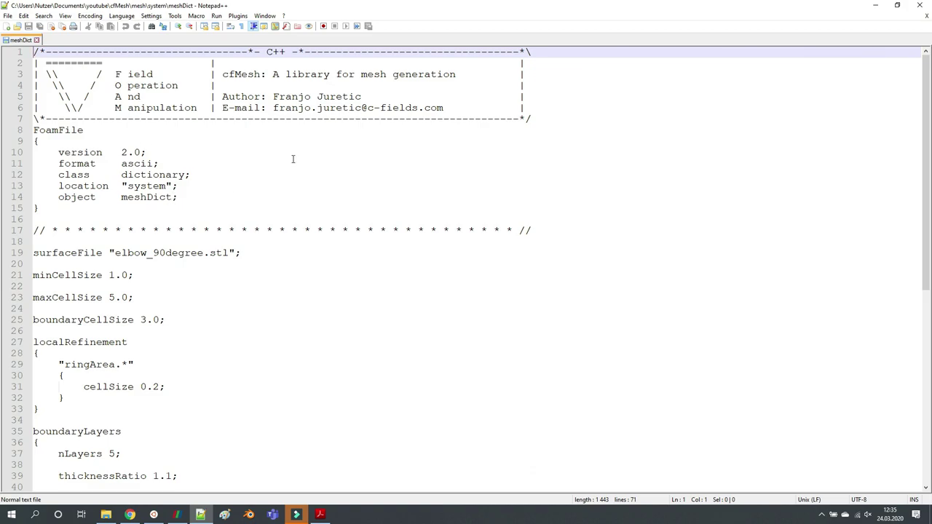
pyautogui.scroll(-11, 284, 269)
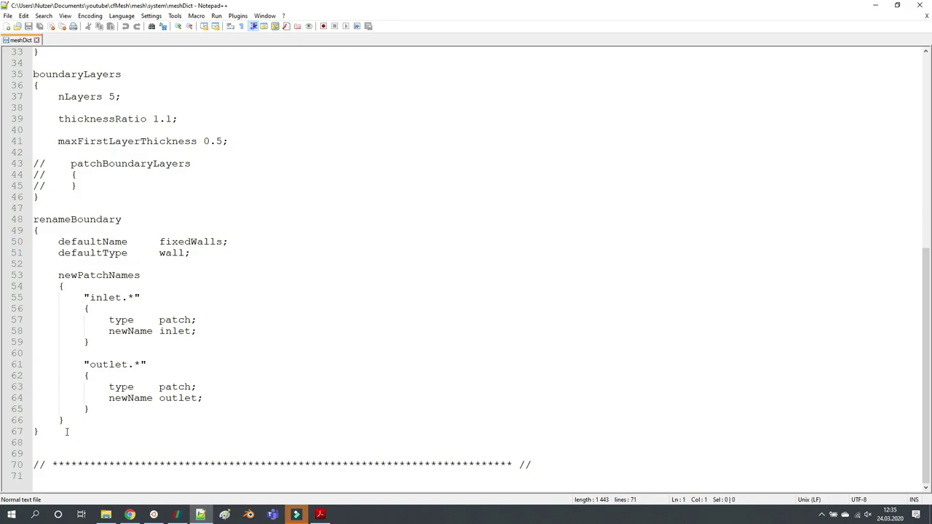
pyautogui.moveTo(51, 431); pyautogui.dragTo(34, 223)
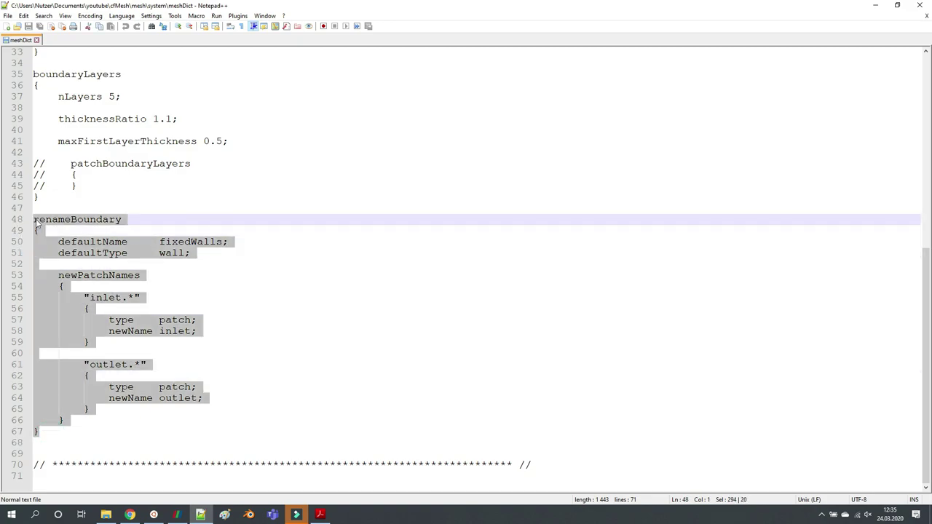
pyautogui.press('Delete')
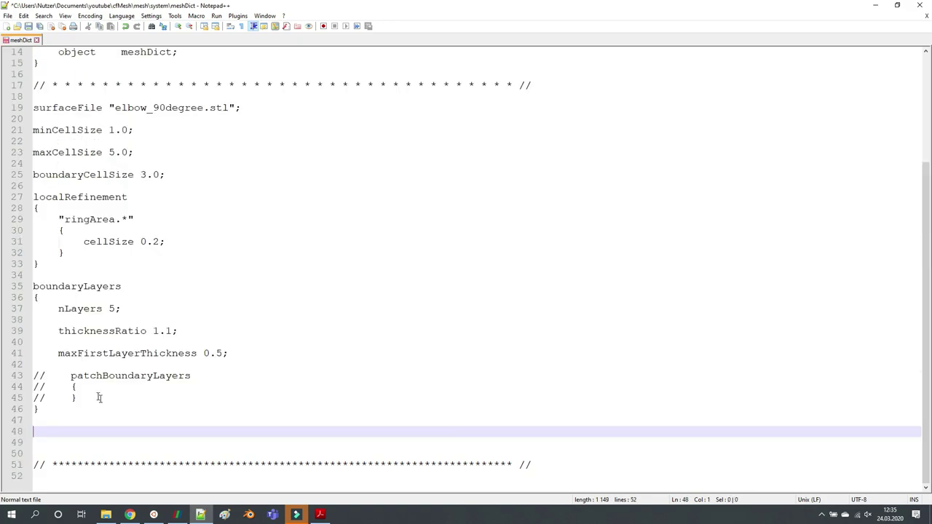
pyautogui.moveTo(85, 394); pyautogui.dragTo(26, 376)
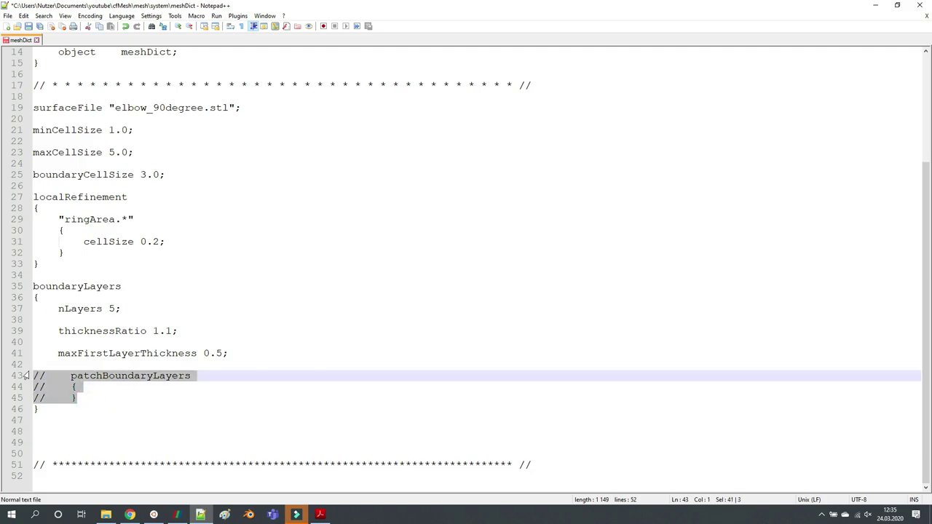
pyautogui.press('Delete')
pyautogui.press('Down')
# Wrap the localRefinement and boundaryLayers blocks in /* */ comments
pyautogui.press('End')
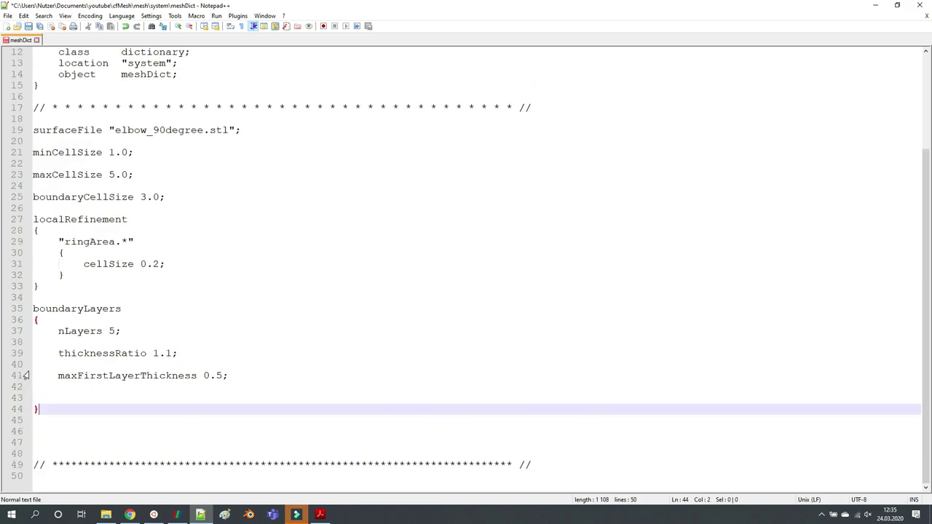
pyautogui.write('*/')
pyautogui.press('Home')
pyautogui.press('Up')
pyautogui.press('Up')
pyautogui.press('Up')
pyautogui.press('Up')
pyautogui.press('Up')
pyautogui.press('Up')
pyautogui.press('Up')
pyautogui.press('Up')
pyautogui.press('Up')
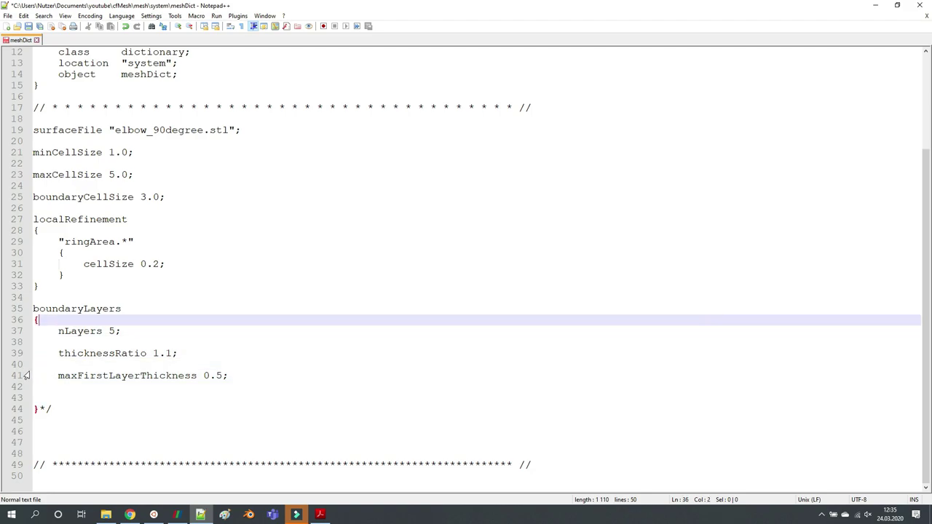
pyautogui.write('/*')
pyautogui.press('Up')
pyautogui.press('Up')
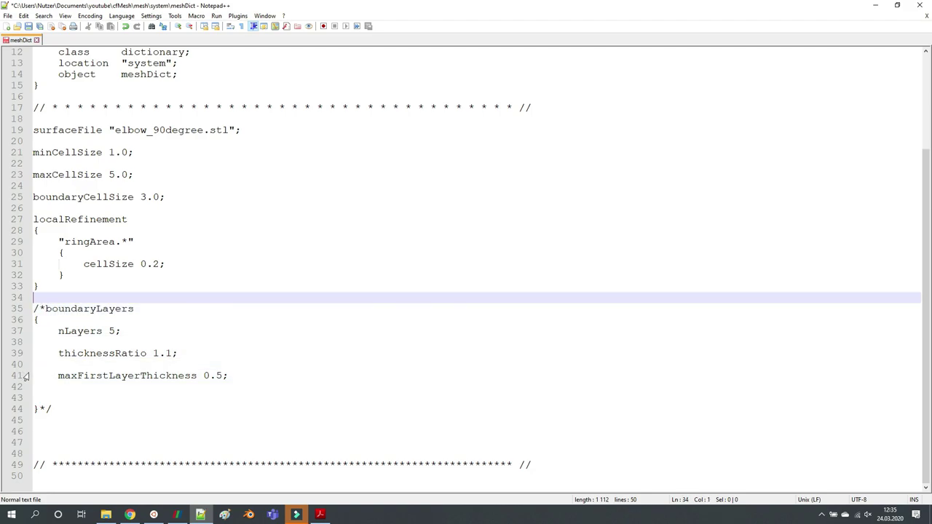
pyautogui.write('*/')
pyautogui.press('Up')
pyautogui.press('Up')
pyautogui.press('Up')
pyautogui.press('Up')
pyautogui.press('Up')
pyautogui.press('Up')
pyautogui.press('Up')
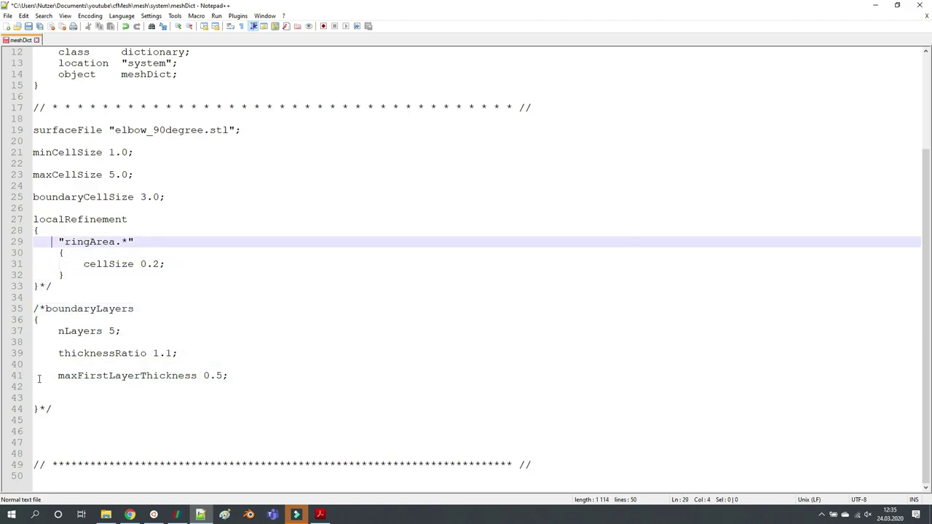
pyautogui.press('Down')
pyautogui.write('/*')
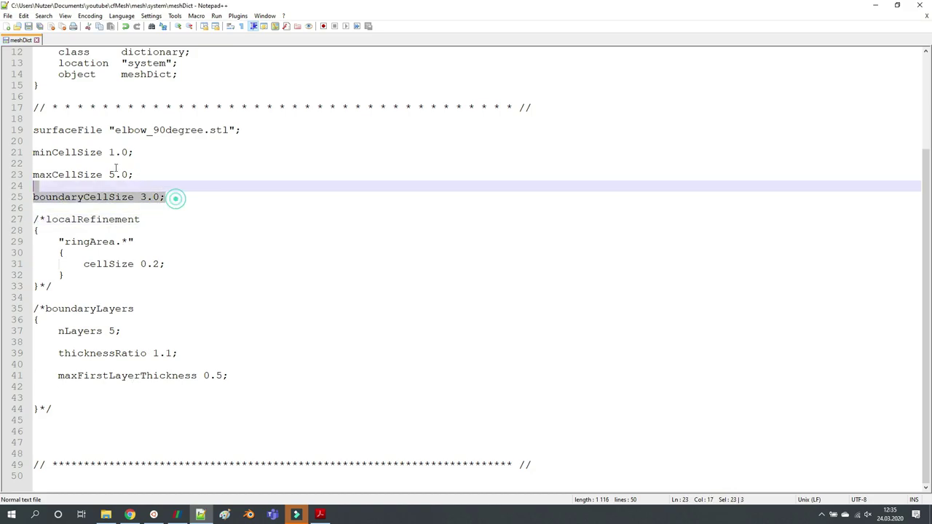
# Remove the commented blocks, leaving only surfaceFile and the three cell-size entries
pyautogui.moveTo(177, 197); pyautogui.dragTo(40, 131)
pyautogui.moveTo(63, 405); pyautogui.dragTo(4, 219)
pyautogui.hotkey('ctrl', 'c')
pyautogui.press('Delete')
pyautogui.press('Delete')
pyautogui.press('Delete')
pyautogui.press('Delete')
pyautogui.press('Delete')
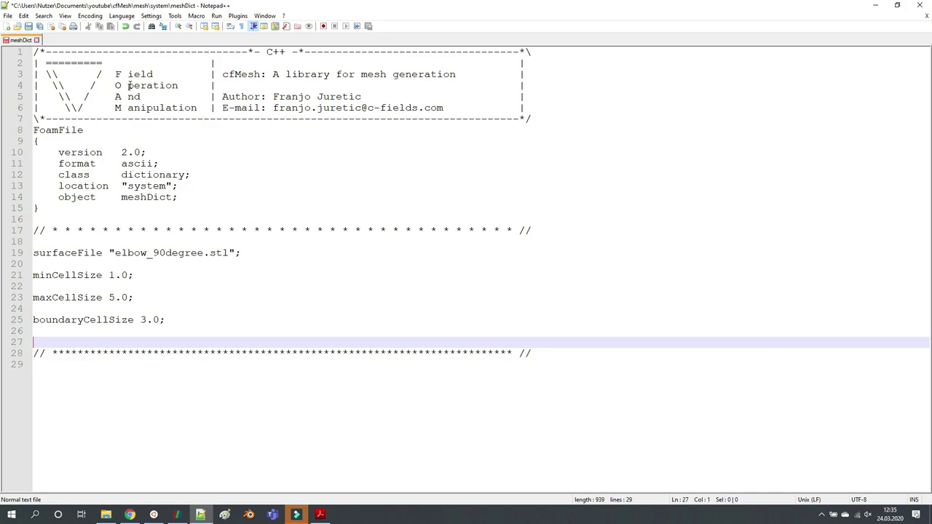
# Paste the commented localRefinement and boundaryLayers blocks below boundaryCellSize and save meshDict
pyautogui.press('Return')
pyautogui.press('Return')
pyautogui.press('Return')
pyautogui.press('Return')
pyautogui.hotkey('ctrl', 'v')
pyautogui.hotkey('ctrl', 's')
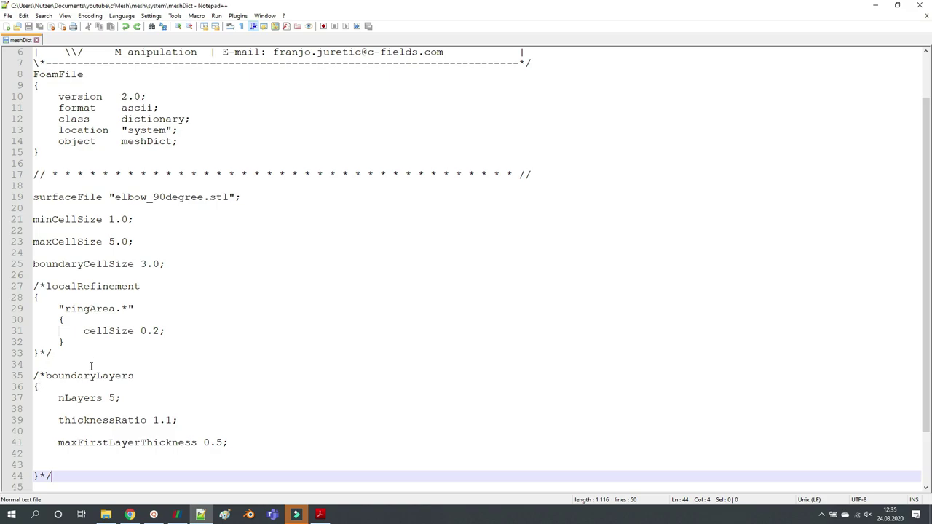
pyautogui.moveTo(175, 264); pyautogui.dragTo(9, 219)
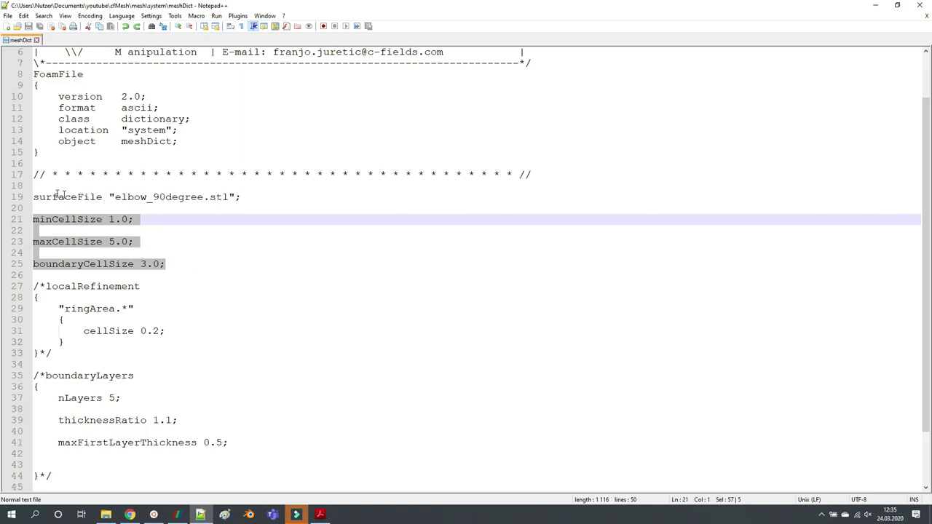
pyautogui.moveTo(35, 196); pyautogui.dragTo(241, 198)
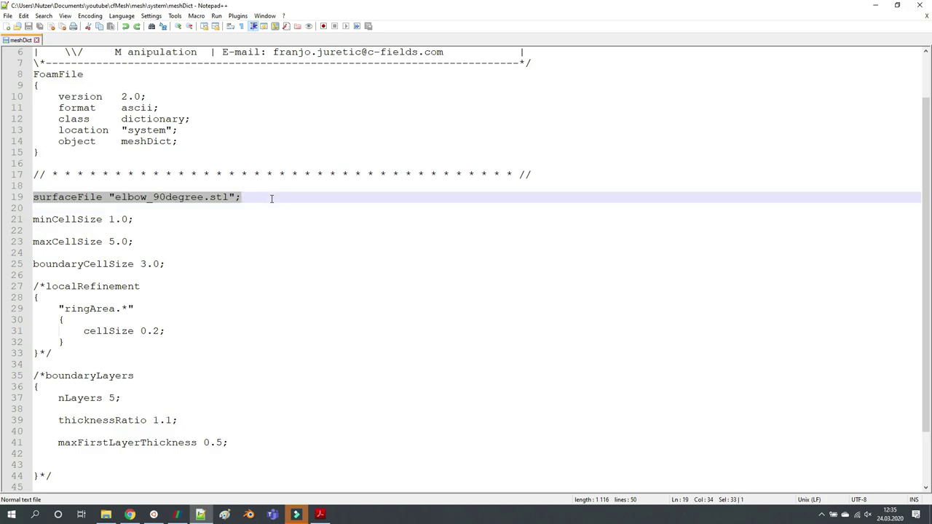
pyautogui.click(107, 515)
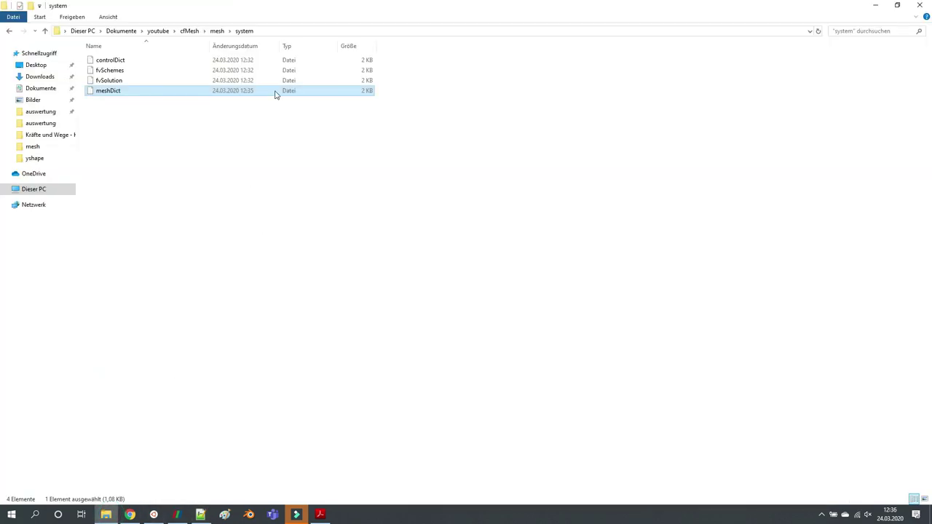
# Go up to the cfMesh project folder and open its geometry folder
pyautogui.click(189, 31)
pyautogui.doubleClick(110, 60)
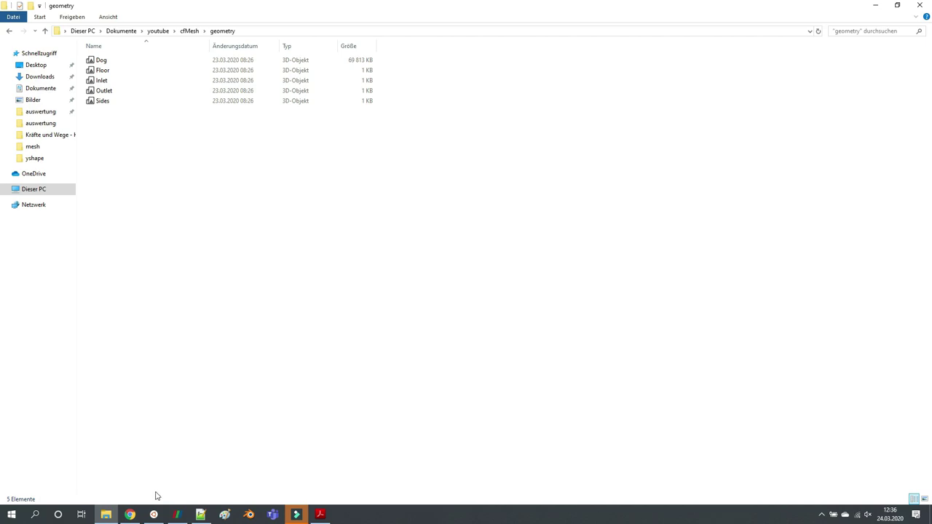
pyautogui.click(154, 515)
# Move into the geometry folder and list its STL files
pyautogui.write('cd ..')
pyautogui.press('Return')
pyautogui.write('cd ge')
pyautogui.press('Tab')
pyautogui.press('Return')
pyautogui.write('ls')
pyautogui.press('Return')
# Concatenate Dog, Floor, Inlet, Outlet and Sides STL files into Combined.stl with cat
pyautogui.write('cat ')
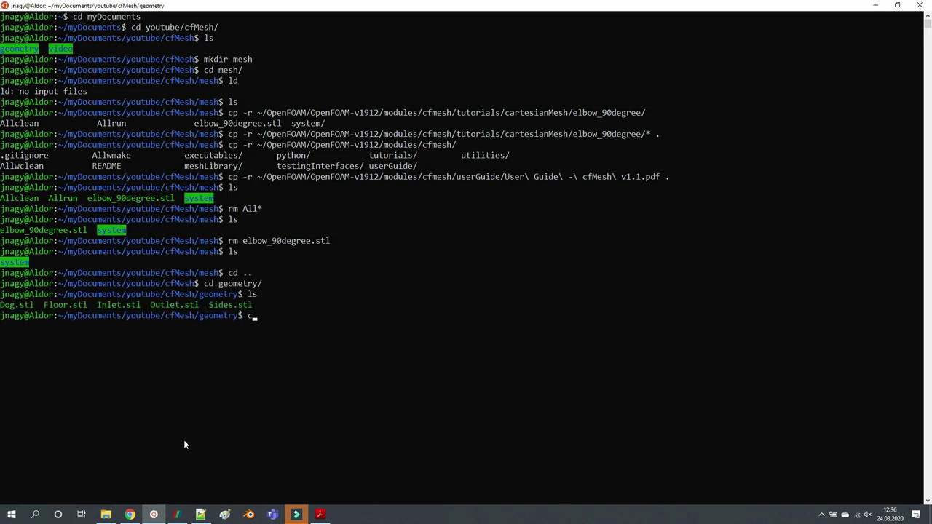
pyautogui.write('D')
pyautogui.press('Tab')
pyautogui.write('F')
pyautogui.press('Tab')
pyautogui.write('I')
pyautogui.press('Tab')
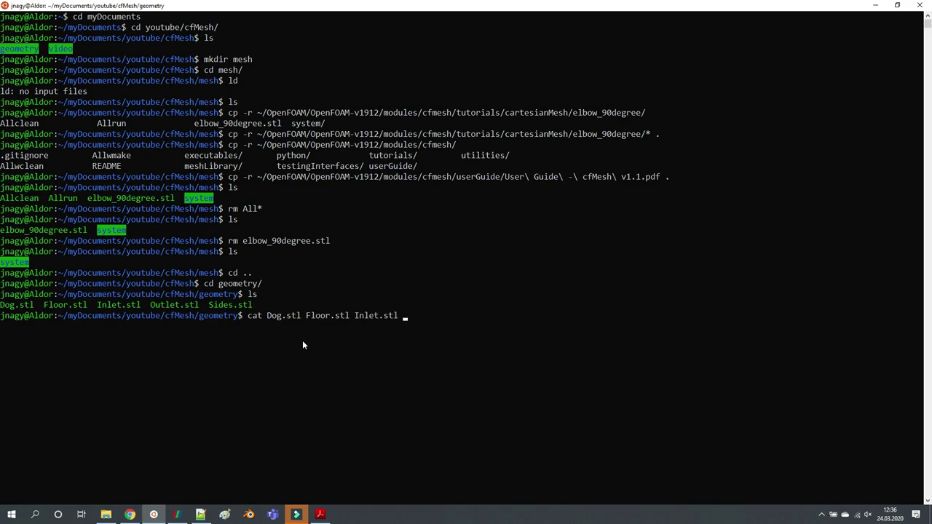
pyautogui.write('O')
pyautogui.press('Tab')
pyautogui.write('S')
pyautogui.press('Tab')
pyautogui.write('>> Combined.stl')
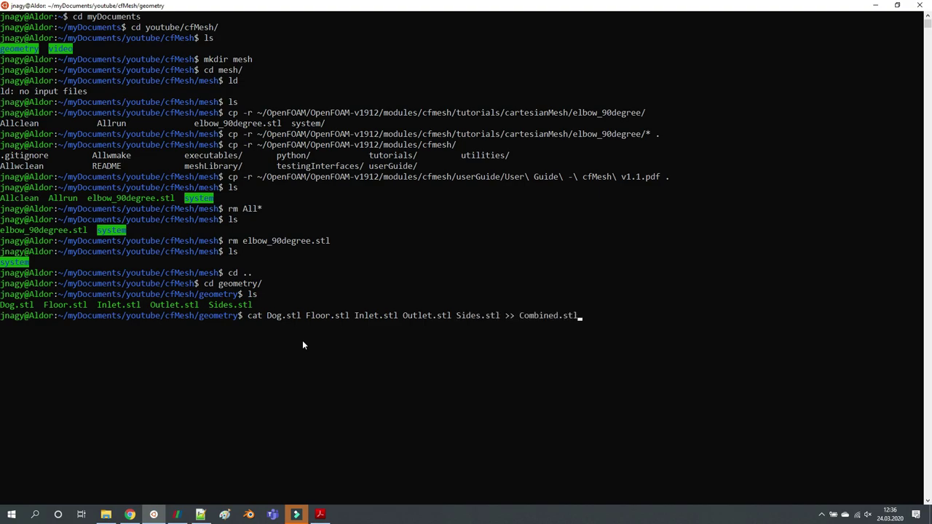
pyautogui.press('Return')
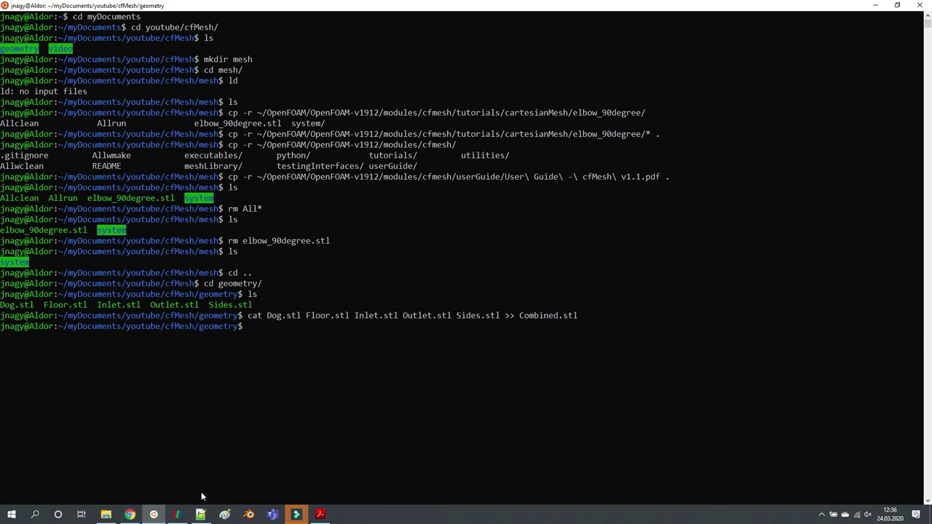
pyautogui.click(176, 514)
# Load Combined.stl into ParaView and apply it
pyautogui.click(12, 29)
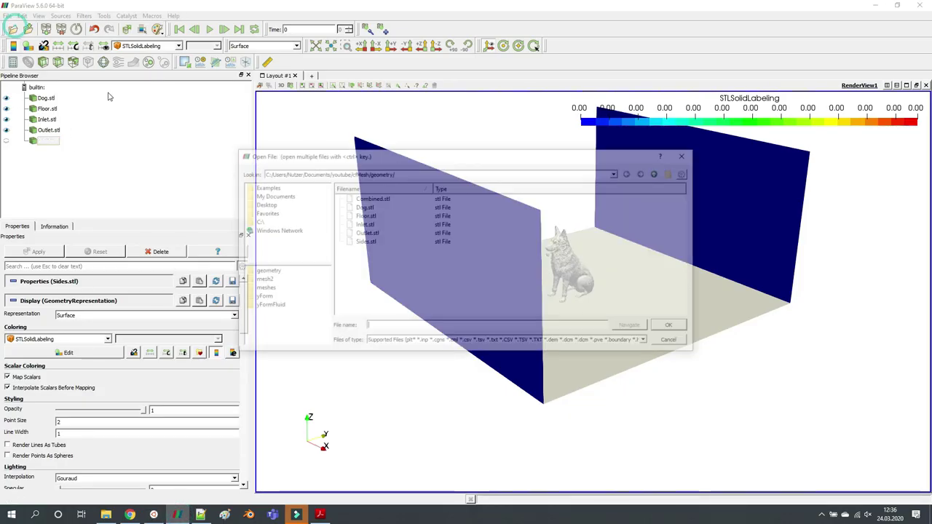
pyautogui.doubleClick(370, 197)
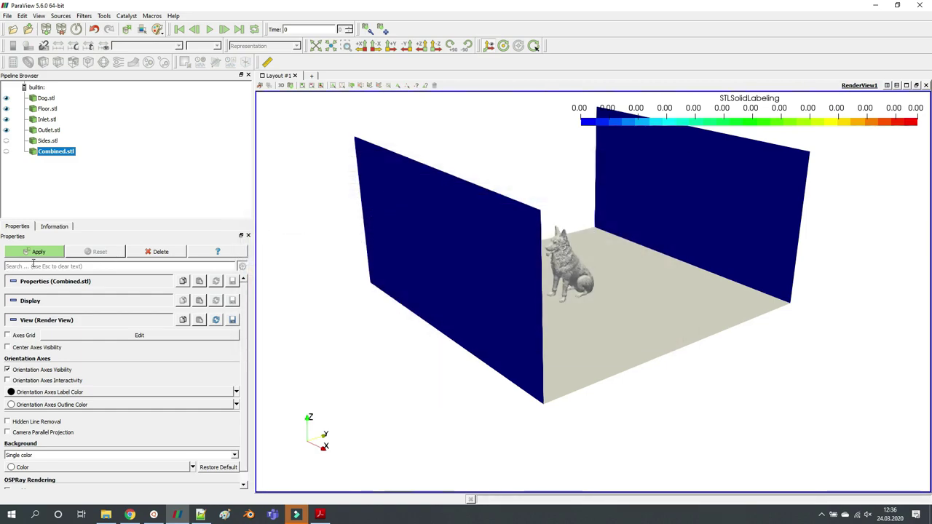
pyautogui.click(38, 251)
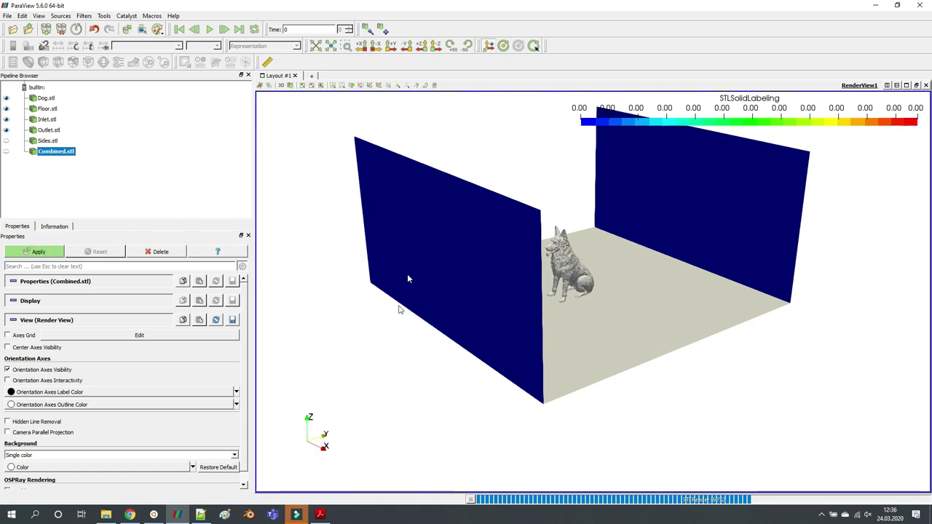
pyautogui.click(154, 515)
pyautogui.click(177, 515)
# Hide the separate Dog, Floor, Inlet, Outlet and Sides readers and rotate onto the combined box
pyautogui.moveTo(416, 268); pyautogui.dragTo(437, 264)
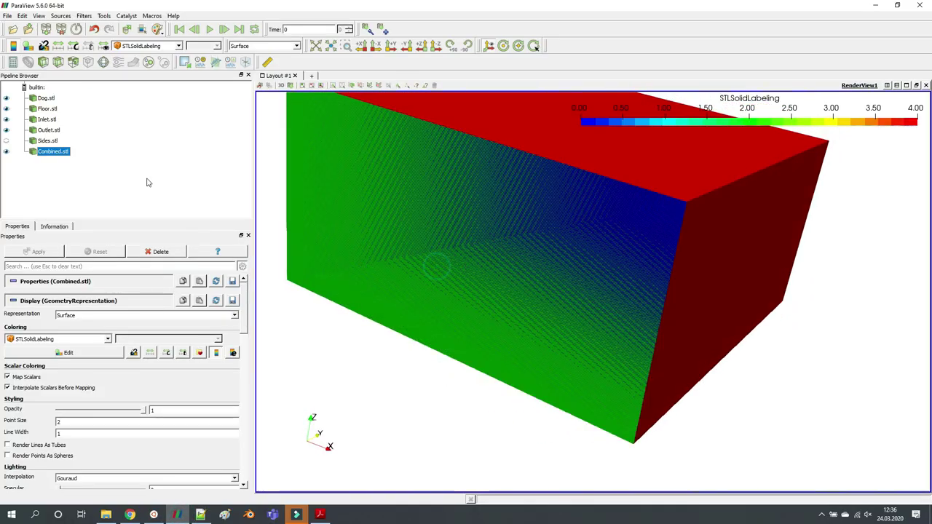
pyautogui.click(5, 141)
pyautogui.click(5, 130)
pyautogui.click(6, 119)
pyautogui.click(6, 109)
pyautogui.click(6, 97)
pyautogui.moveTo(502, 300); pyautogui.dragTo(581, 291)
pyautogui.scroll(10, 558, 288)
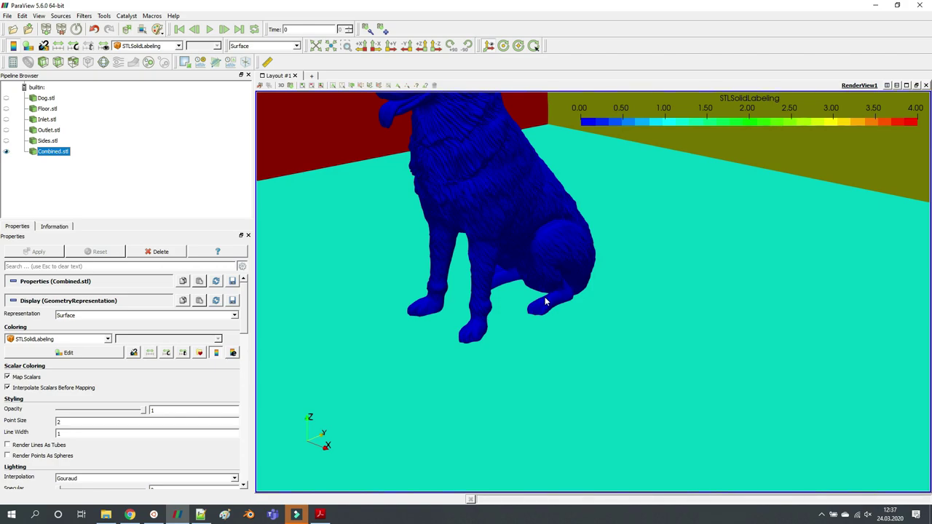
pyautogui.scroll(2, 625, 430)
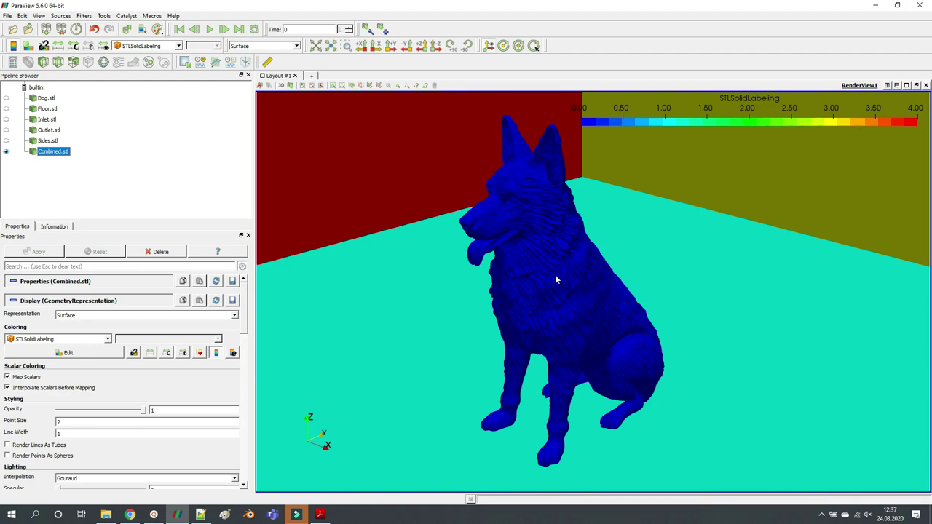
pyautogui.scroll(-1, 561, 272)
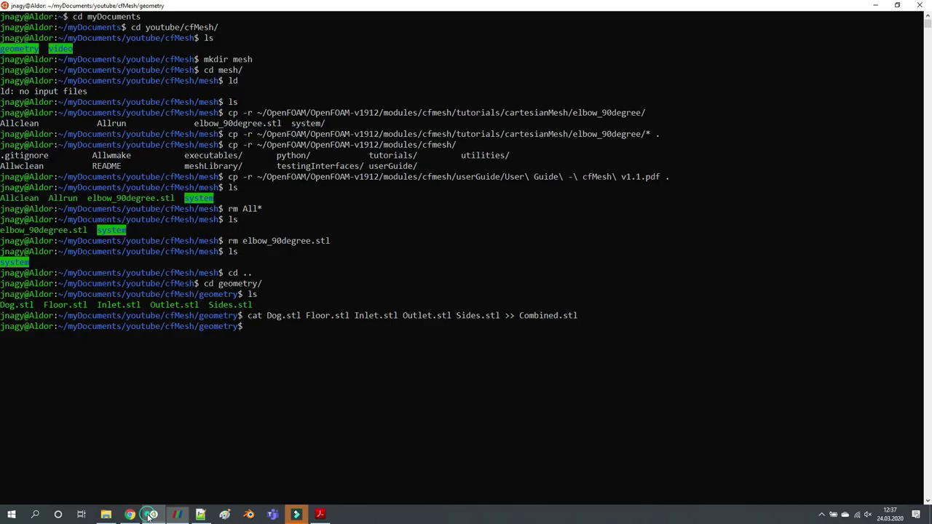
pyautogui.click(153, 514)
# Open Combined.stl in vim and jump between its end and start
pyautogui.write('vim C')
pyautogui.press('Tab')
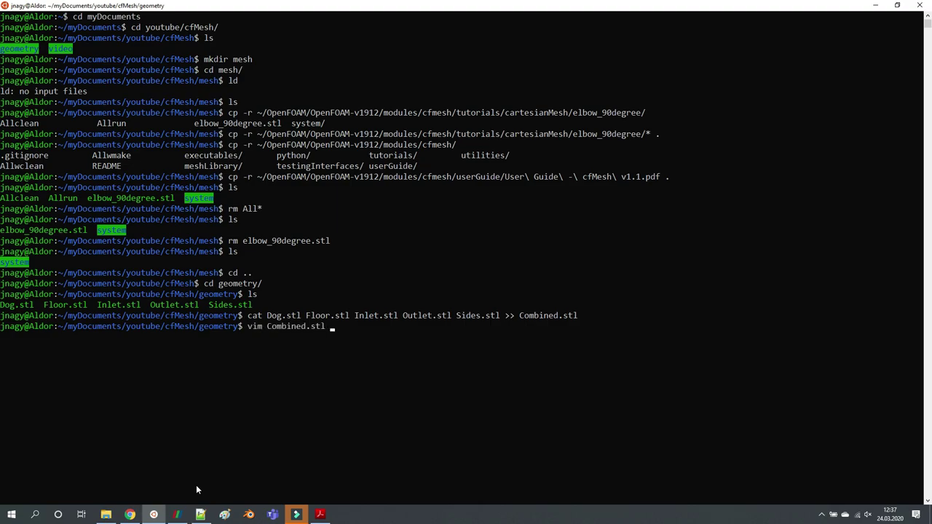
pyautogui.press('Return')
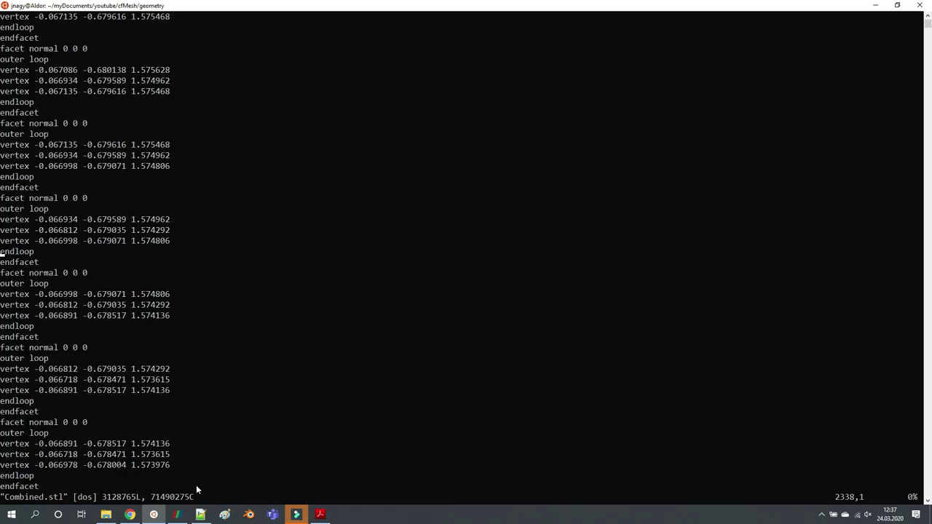
pyautogui.press('pageup')
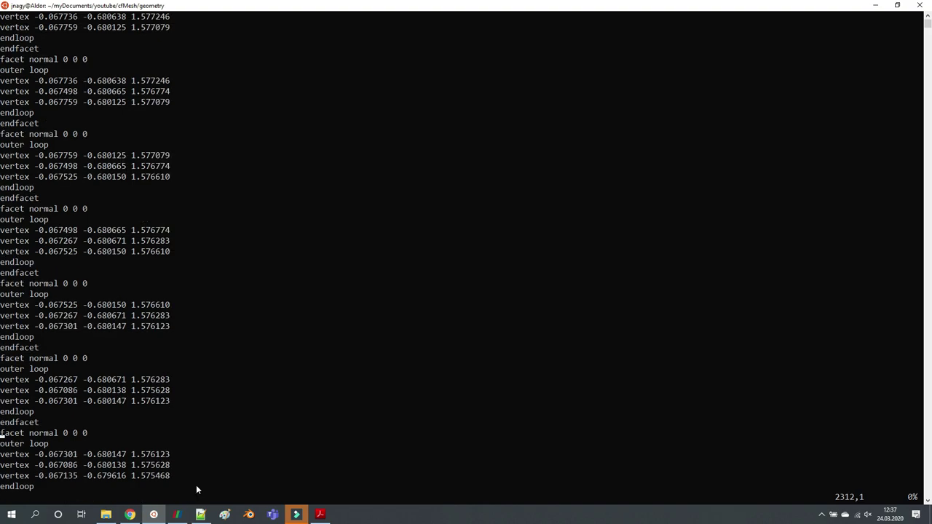
pyautogui.hotkey('shift', 'g')
pyautogui.press('g')
pyautogui.press('g')
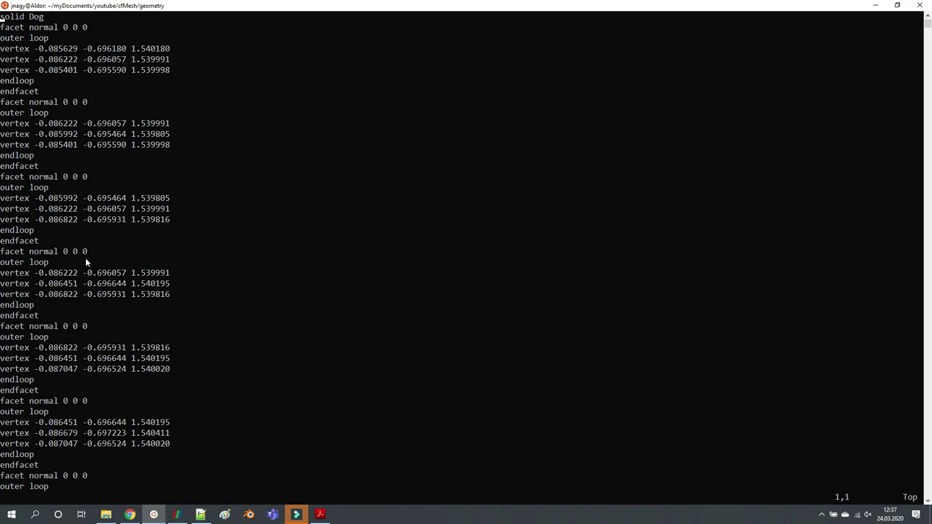
# Highlight the 'solid Dog' header, then jump to the last line and highlight 'endsolid Sides'
pyautogui.moveTo(1, 16); pyautogui.dragTo(44, 22)
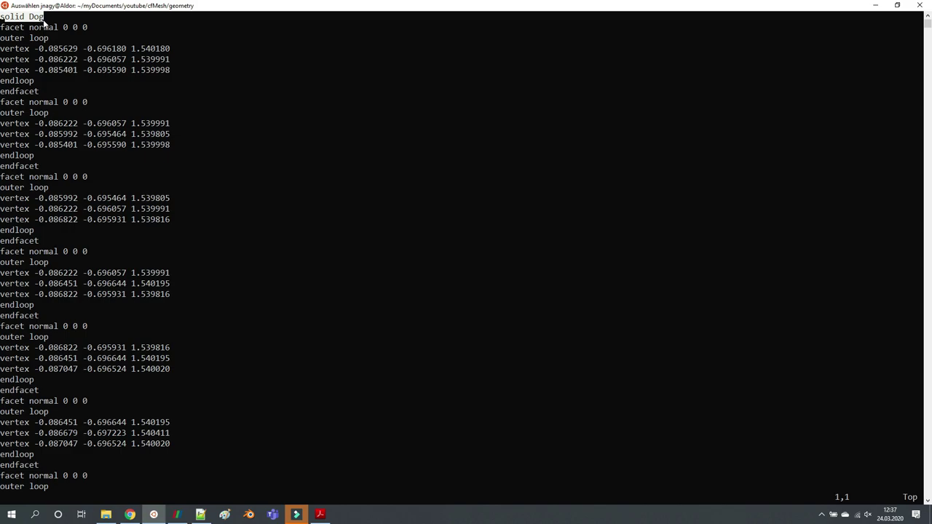
pyautogui.press('Return')
pyautogui.scroll(-20, 43, 21)
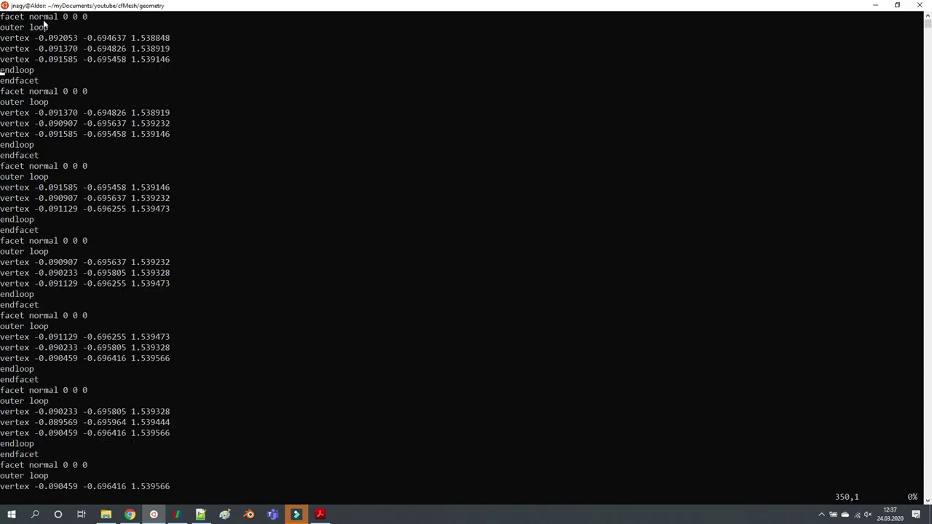
pyautogui.scroll(-20, 44, 22)
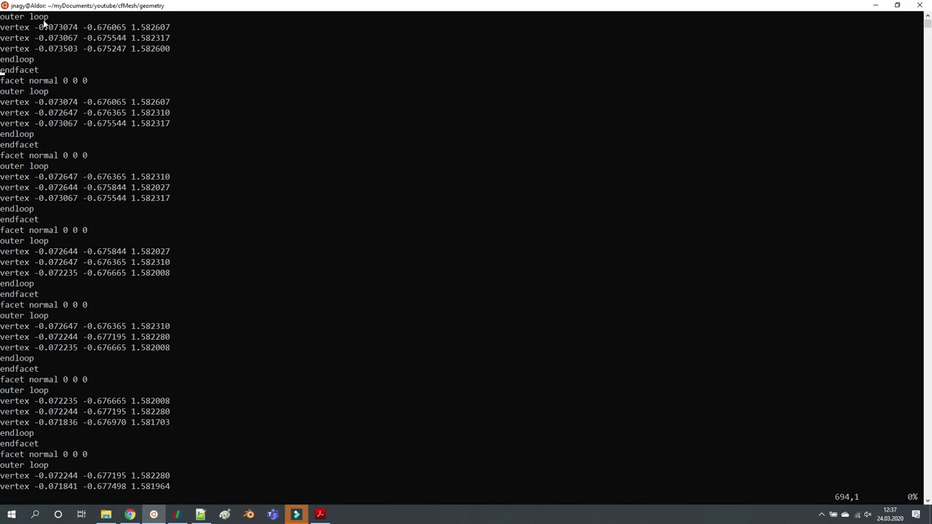
pyautogui.hotkey('shift', 'g')
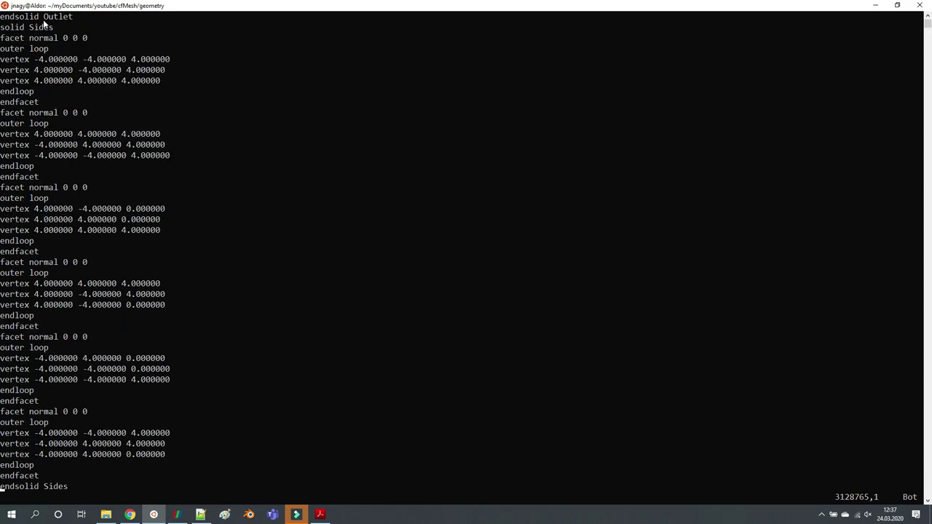
pyautogui.moveTo(0, 486); pyautogui.dragTo(73, 487)
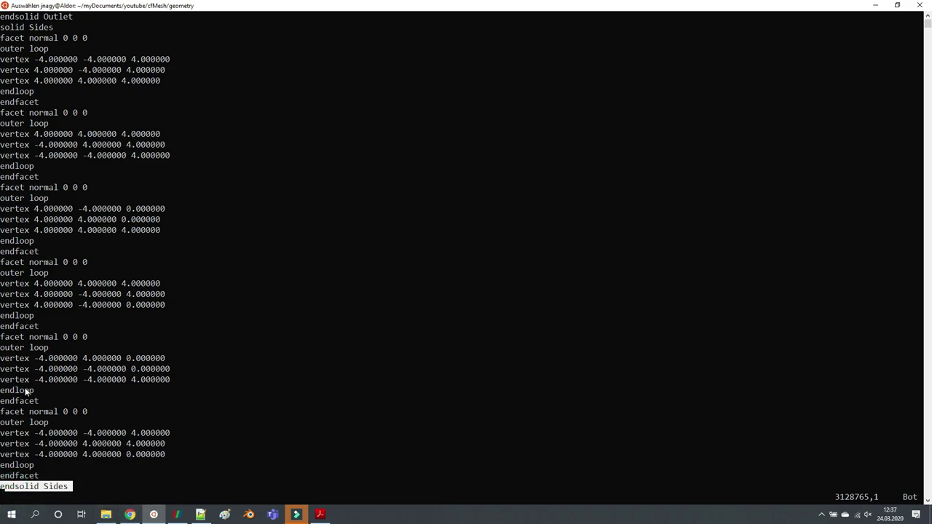
# Show Sides.stl alone as Surface With Edges, hiding Combined.stl, and rotate it side-on
pyautogui.click(180, 515)
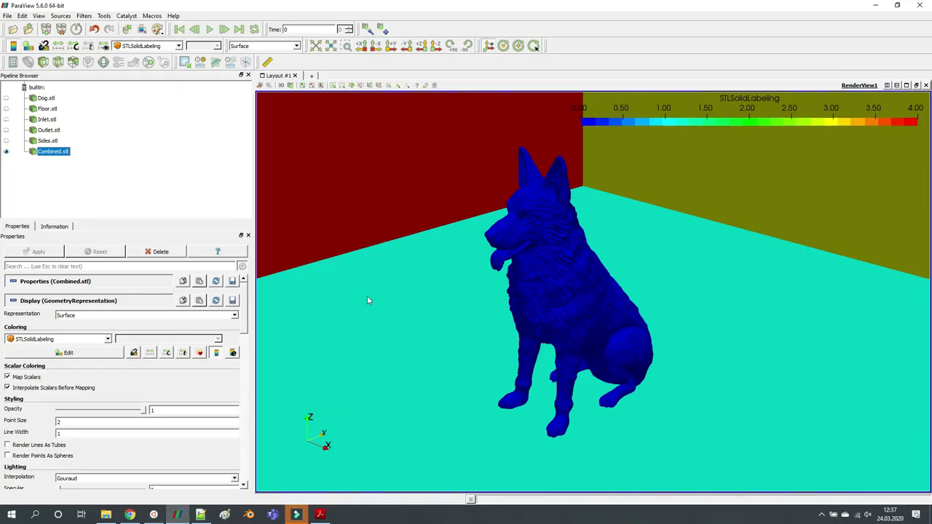
pyautogui.click(6, 140)
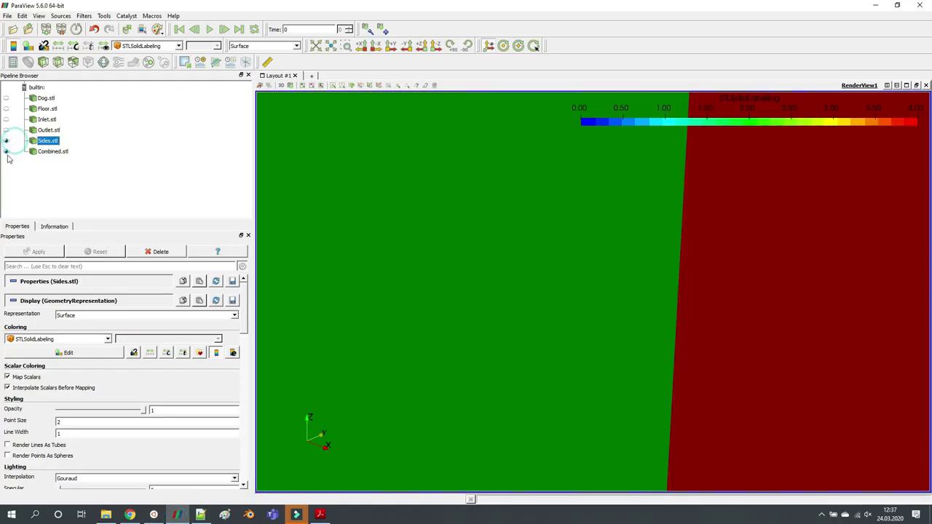
pyautogui.click(6, 150)
pyautogui.click(262, 46)
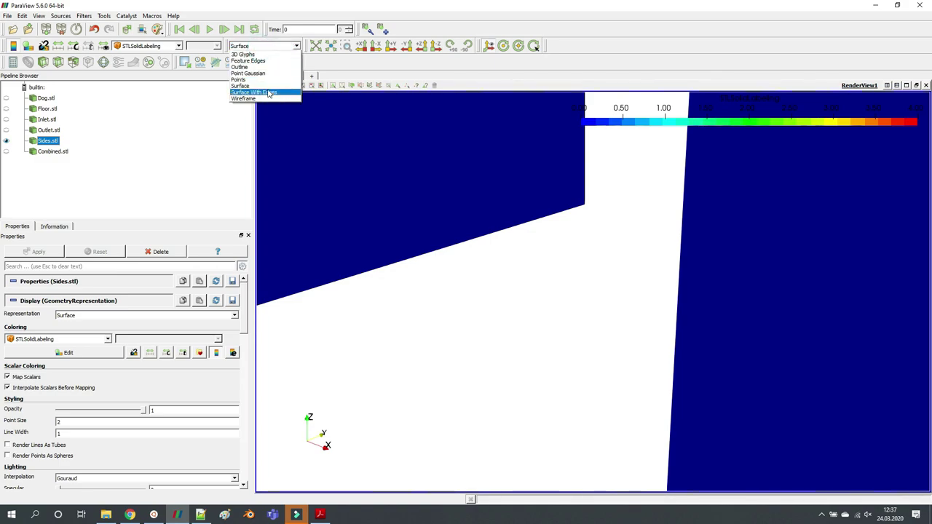
pyautogui.click(273, 94)
pyautogui.scroll(-5, 482, 256)
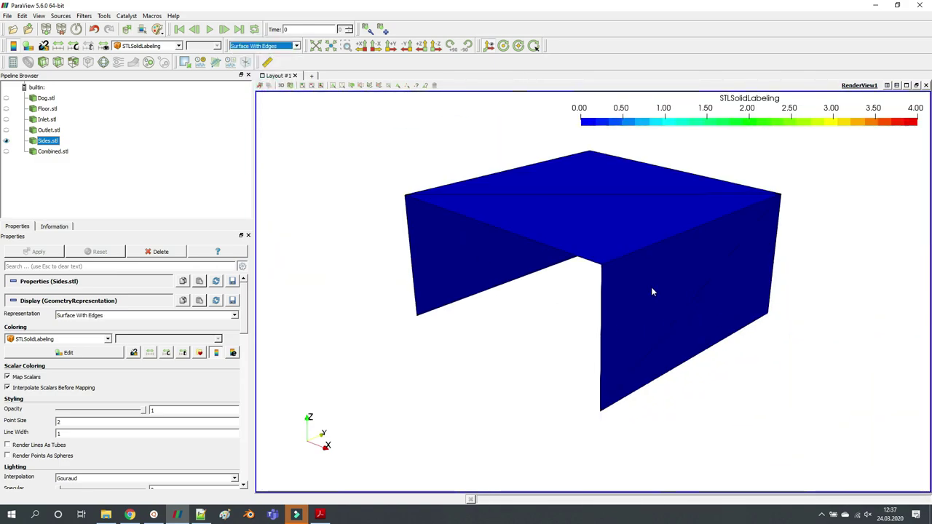
pyautogui.moveTo(473, 309); pyautogui.dragTo(505, 252)
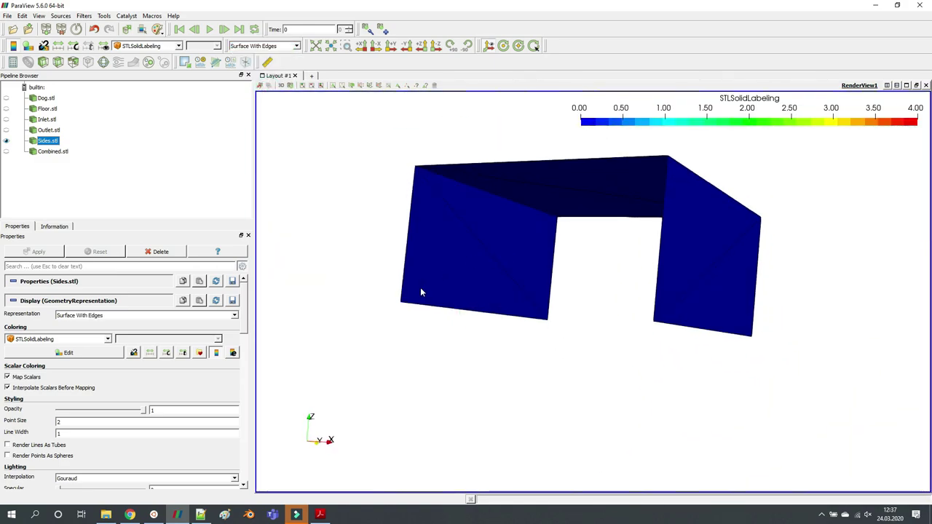
pyautogui.click(154, 515)
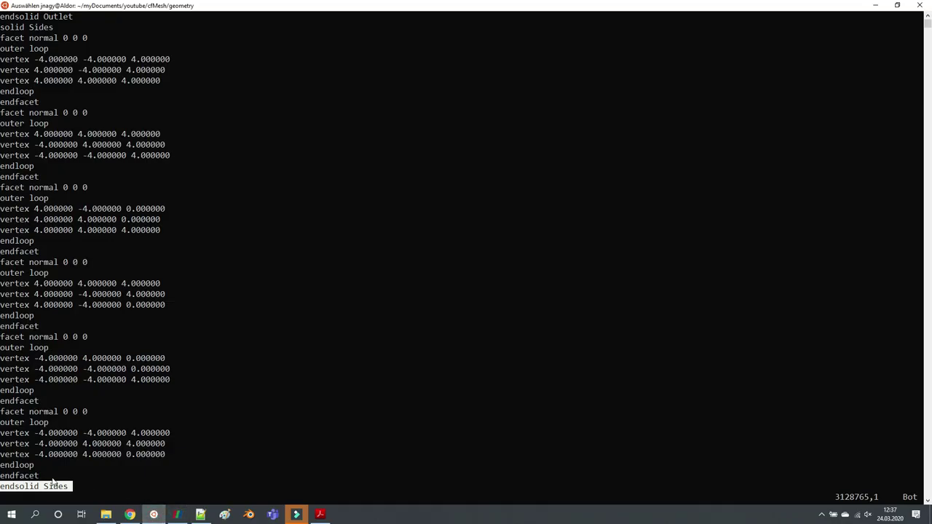
# Highlight the whole Sides solid section, noting its -4.000000 vertex coordinates
pyautogui.click(56, 443)
pyautogui.click(79, 379)
pyautogui.click(98, 301)
pyautogui.click(109, 212)
pyautogui.click(93, 134)
pyautogui.click(98, 70)
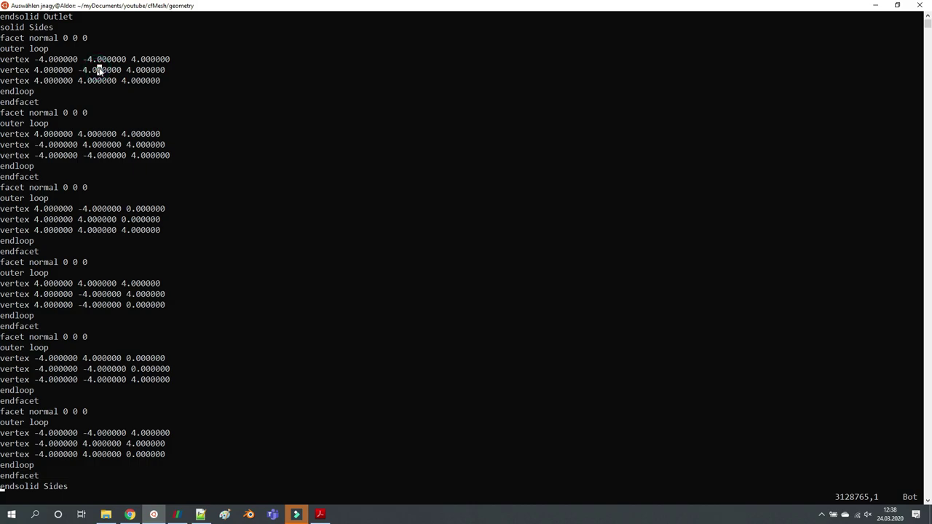
pyautogui.moveTo(7, 26); pyautogui.dragTo(68, 490)
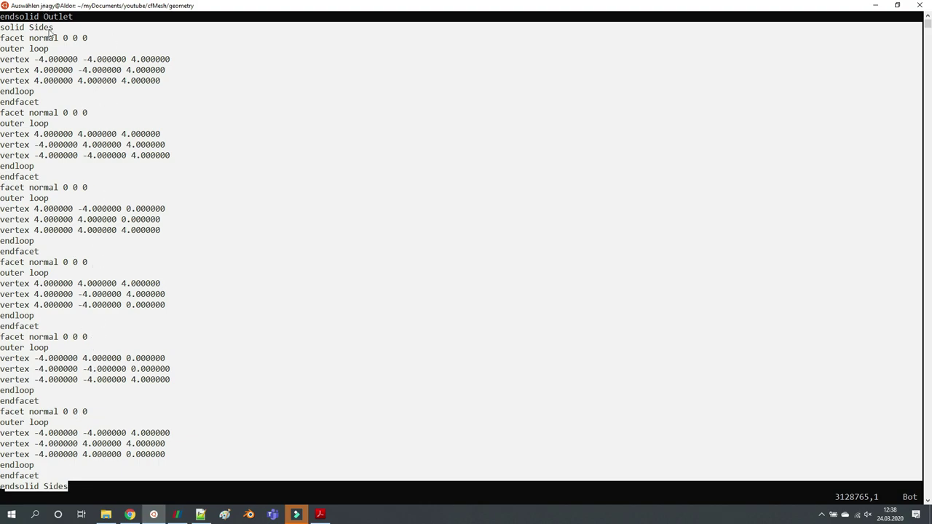
# Move up the file to mark the Outlet solid and the Floor/Inlet boundary
pyautogui.press('Return')
pyautogui.press('Up')
pyautogui.press('Up')
pyautogui.press('Up')
pyautogui.press('Up')
pyautogui.press('Up')
pyautogui.press('Up')
pyautogui.press('Up')
pyautogui.press('Up')
pyautogui.press('Up')
pyautogui.press('Up')
pyautogui.press('Up')
pyautogui.press('Up')
pyautogui.press('Up')
pyautogui.press('Up')
pyautogui.press('Up')
pyautogui.press('Up')
pyautogui.press('Up')
pyautogui.press('Up')
pyautogui.press('Up')
pyautogui.press('Up')
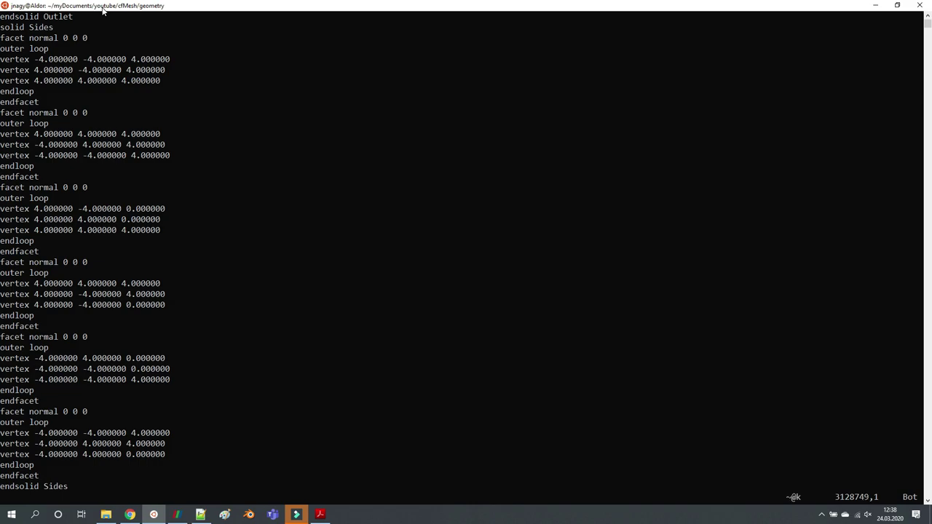
pyautogui.press('Up')
pyautogui.press('Up')
pyautogui.press('Up')
pyautogui.press('Up')
pyautogui.press('Up')
pyautogui.press('Up')
pyautogui.press('Up')
pyautogui.press('Up')
pyautogui.press('Up')
pyautogui.press('Up')
pyautogui.press('Up')
pyautogui.press('Up')
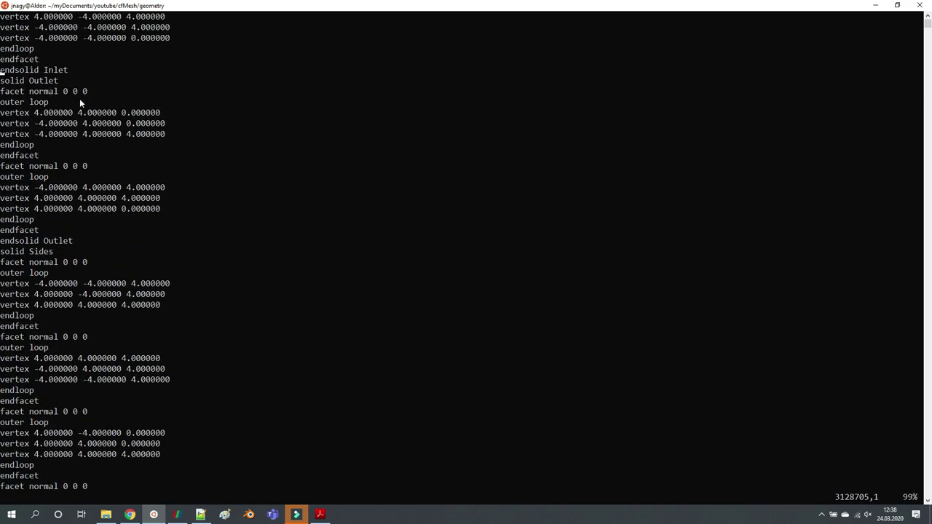
pyautogui.moveTo(77, 240); pyautogui.dragTo(1, 75)
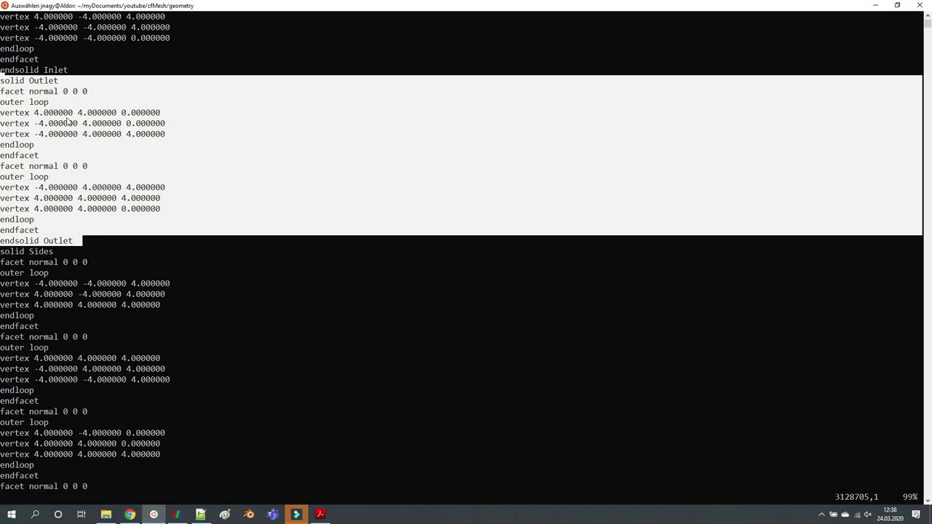
pyautogui.rightClick(174, 181)
pyautogui.press('Up')
pyautogui.press('Up')
pyautogui.press('Up')
pyautogui.press('Up')
pyautogui.press('Up')
pyautogui.press('Up')
pyautogui.press('Up')
pyautogui.press('Up')
pyautogui.press('Up')
pyautogui.press('Up')
pyautogui.press('Up')
pyautogui.press('Up')
pyautogui.press('Up')
pyautogui.press('Up')
pyautogui.press('Up')
pyautogui.press('Up')
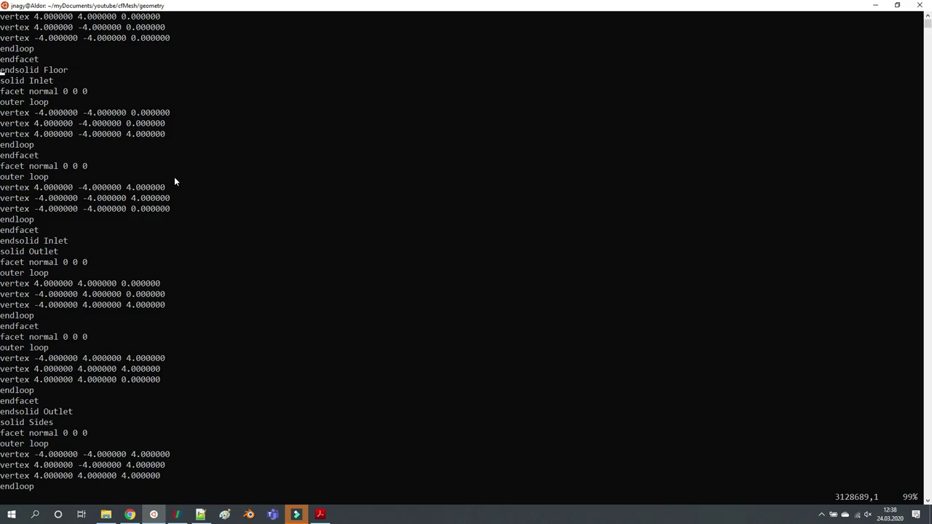
pyautogui.moveTo(2, 70); pyautogui.dragTo(52, 83)
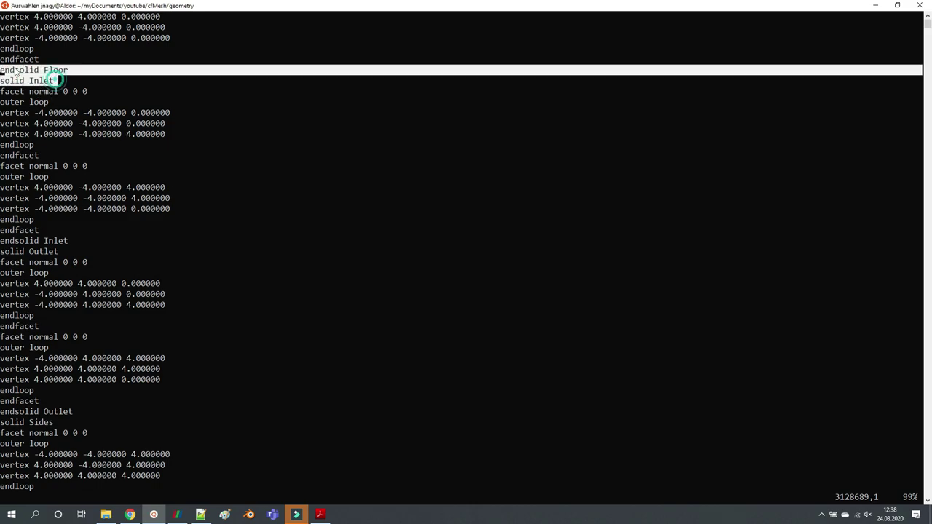
pyautogui.rightClick(16, 71)
# Mark the endsolid Dog and endsolid Floor lines, then quit vim with :q
pyautogui.press('Up')
pyautogui.press('Up')
pyautogui.press('Up')
pyautogui.press('Up')
pyautogui.press('Up')
pyautogui.press('Up')
pyautogui.press('Up')
pyautogui.press('Up')
pyautogui.press('Up')
pyautogui.press('Up')
pyautogui.press('Up')
pyautogui.press('Up')
pyautogui.press('Up')
pyautogui.press('Up')
pyautogui.press('Up')
pyautogui.press('Up')
pyautogui.press('Up')
pyautogui.press('Up')
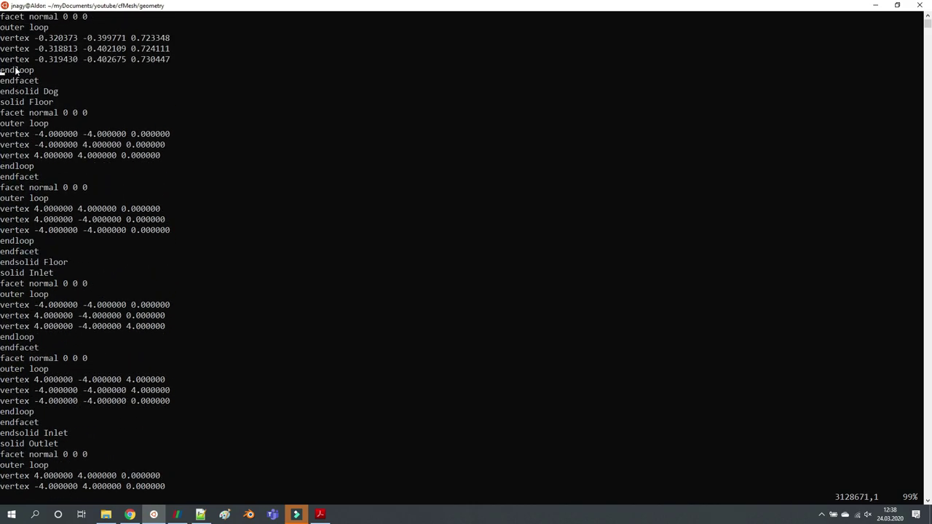
pyautogui.moveTo(64, 91); pyautogui.dragTo(1, 91)
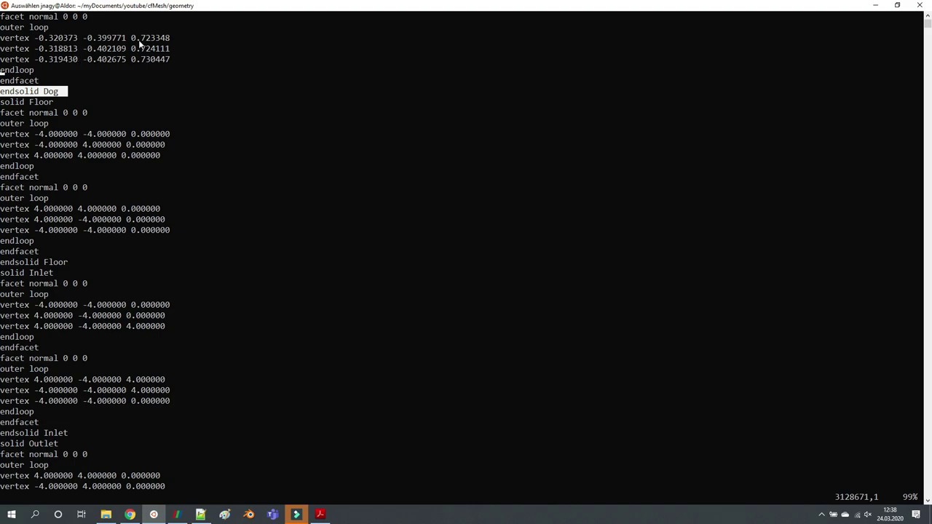
pyautogui.click(55, 93)
pyautogui.moveTo(73, 92)
pyautogui.mouseDown()
pyautogui.moveTo(2, 95)
pyautogui.moveTo(4, 103)
pyautogui.moveTo(62, 103)
pyautogui.mouseUp()
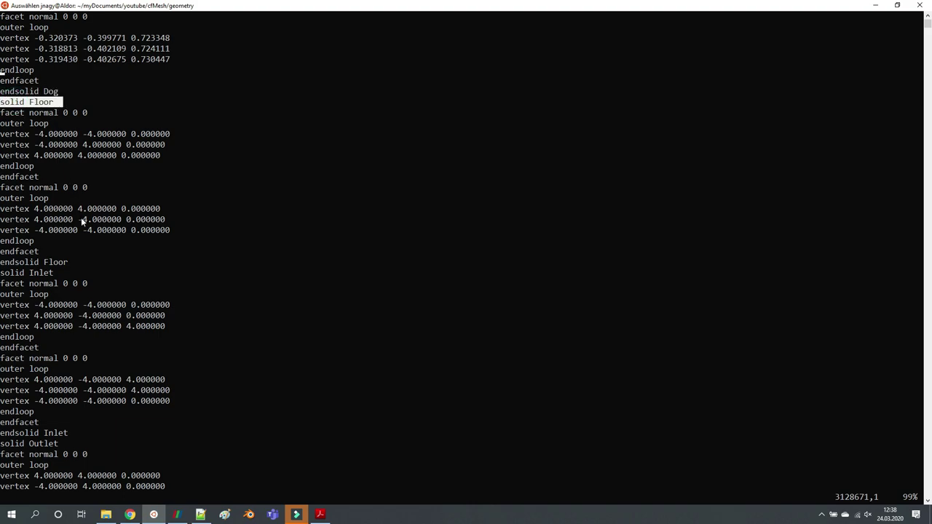
pyautogui.moveTo(70, 263); pyautogui.dragTo(2, 263)
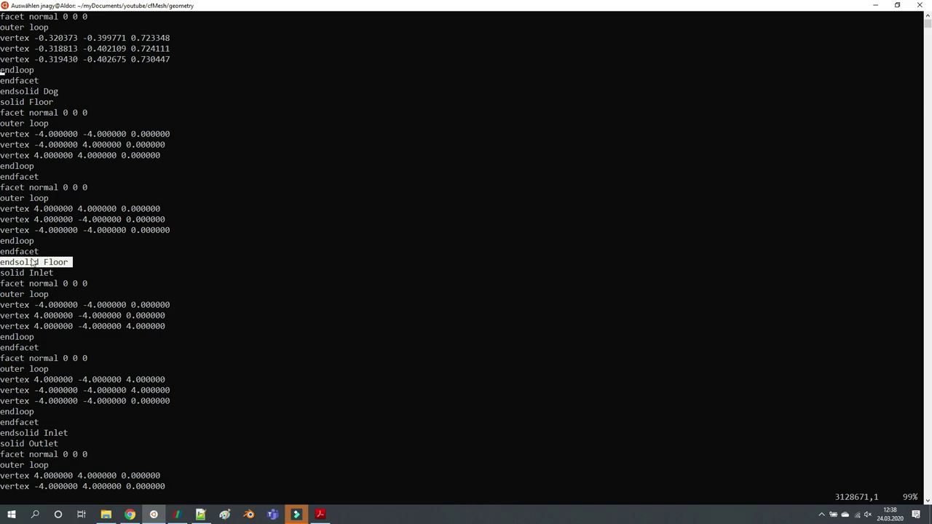
pyautogui.rightClick(143, 275)
pyautogui.write(':q')
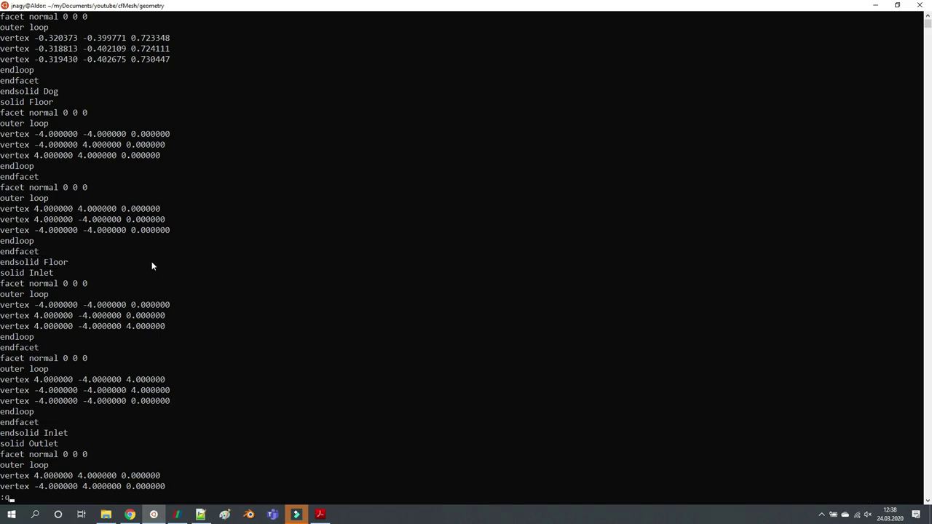
pyautogui.press('Return')
# Copy Combined.stl into ../mesh/ with cp
pyautogui.moveTo(247, 315); pyautogui.dragTo(353, 320)
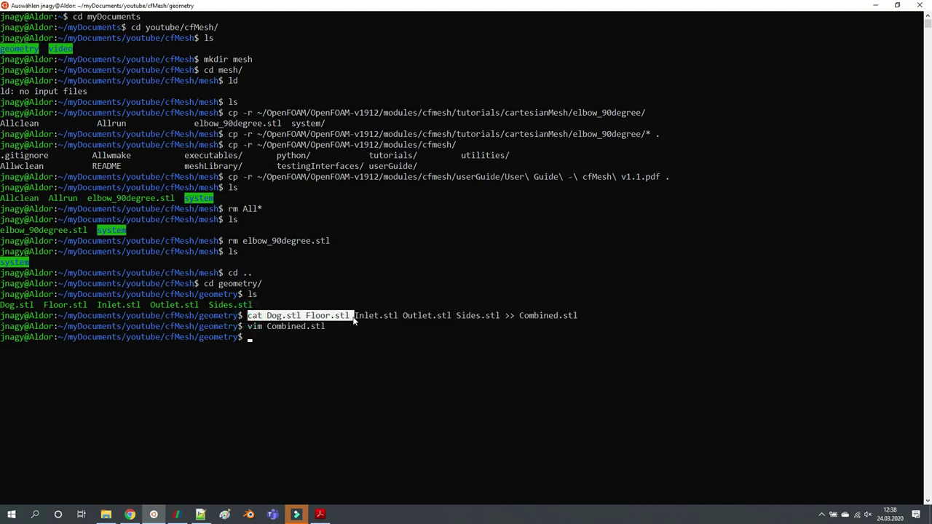
pyautogui.click(306, 369)
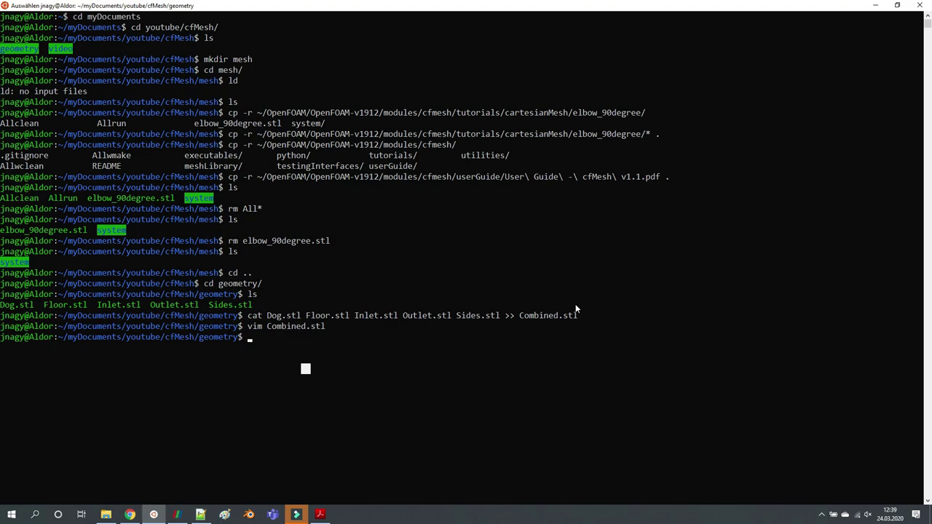
pyautogui.press('Escape')
pyautogui.write('cp Com')
pyautogui.press('Tab')
pyautogui.write('../mesh/')
pyautogui.press('Return')
# Change into the mesh folder and list its contents
pyautogui.write('cd ..')
pyautogui.press('Return')
pyautogui.write('cd mesh/')
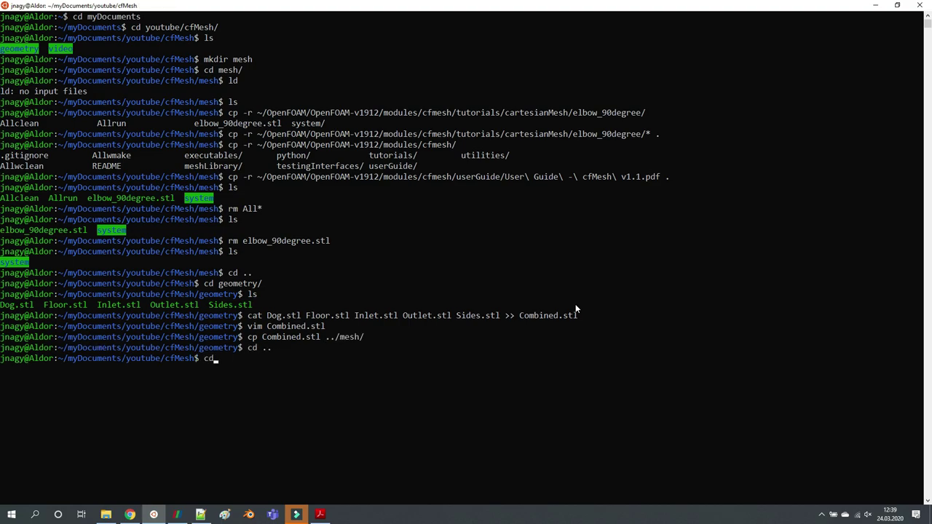
pyautogui.press('Return')
pyautogui.write('ls')
pyautogui.press('Return')
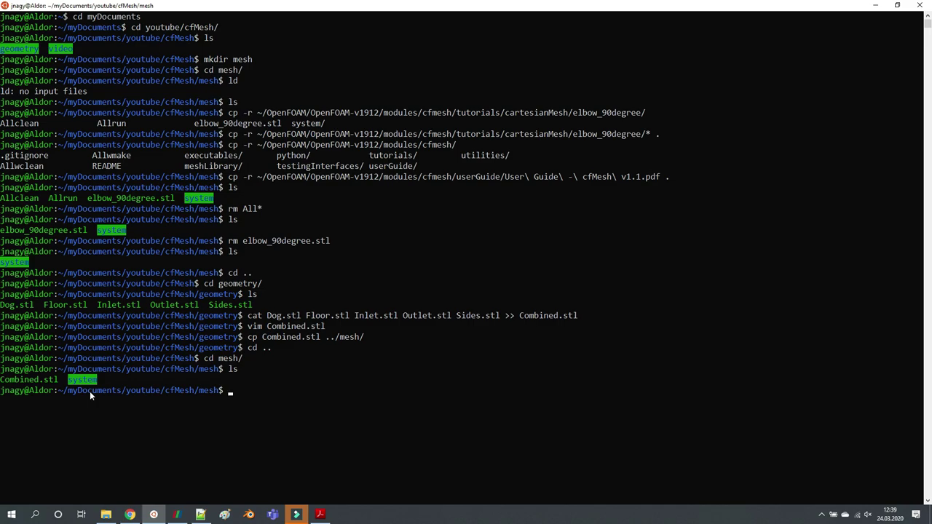
# Show page 6 of the cfMesh User Guide (2.3 Tetrahedral workflow), then return to the terminal
pyautogui.click(320, 514)
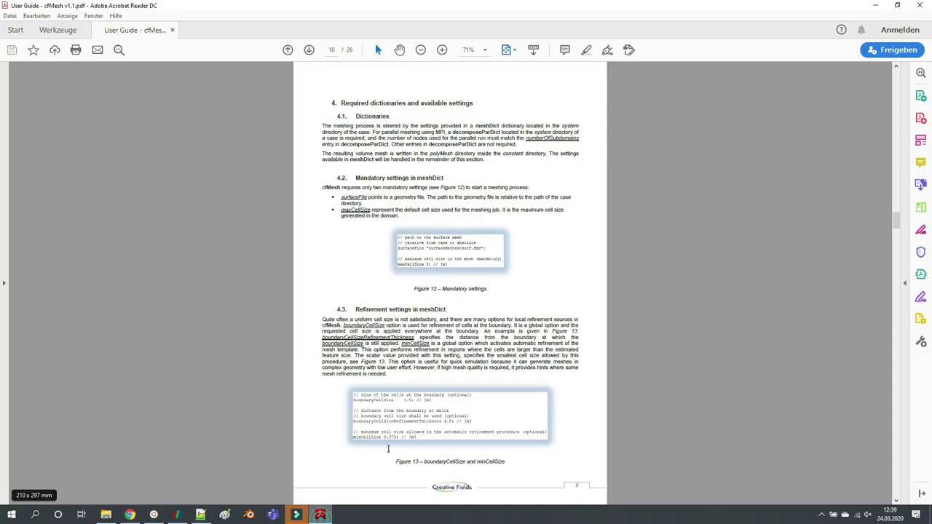
pyautogui.scroll(10, 419, 333)
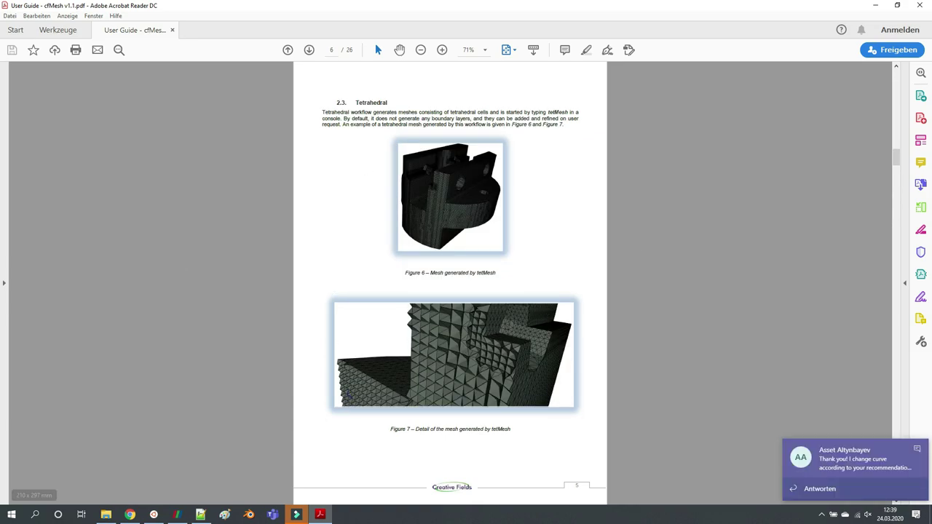
pyautogui.click(919, 451)
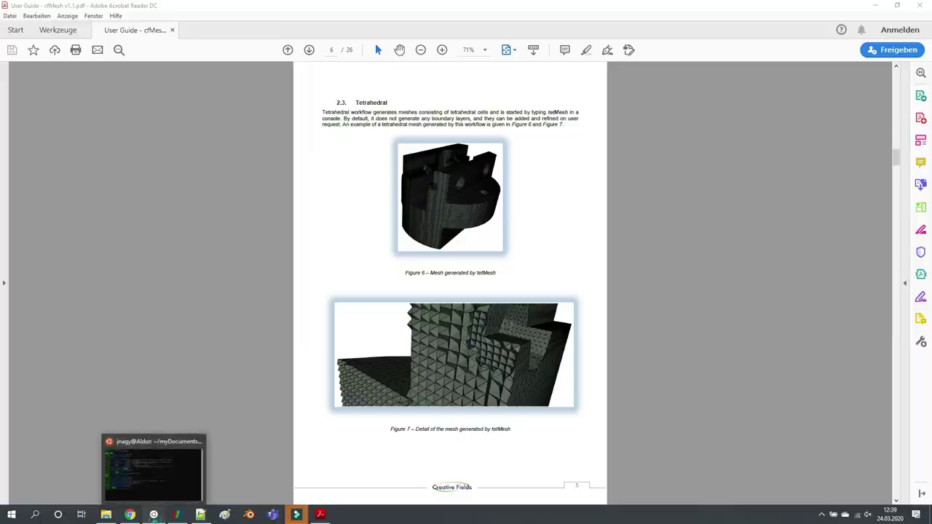
pyautogui.click(154, 514)
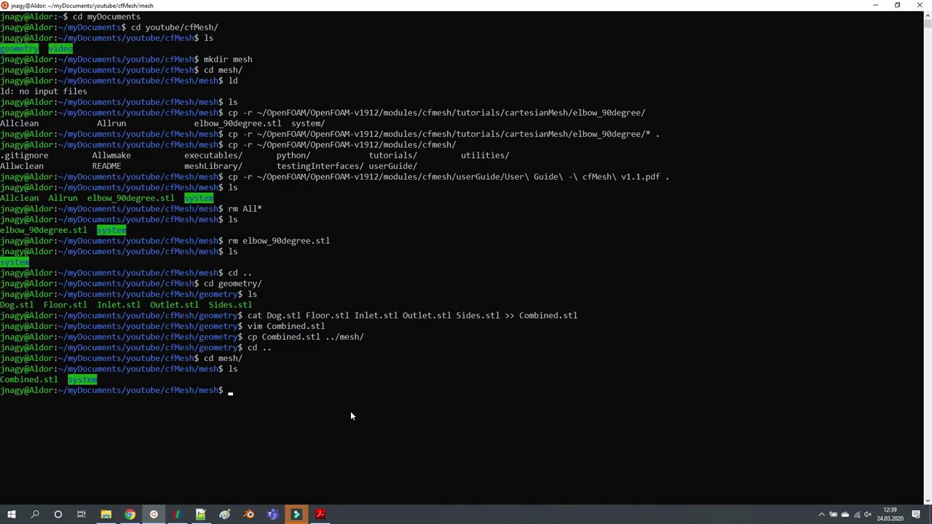
# Run surfaceFeatureEdges Combined.stl Combined.fms to extract the feature edges
pyautogui.write('surfaceFeatureEd')
pyautogui.press('Tab')
pyautogui.write('C')
pyautogui.press('Tab')
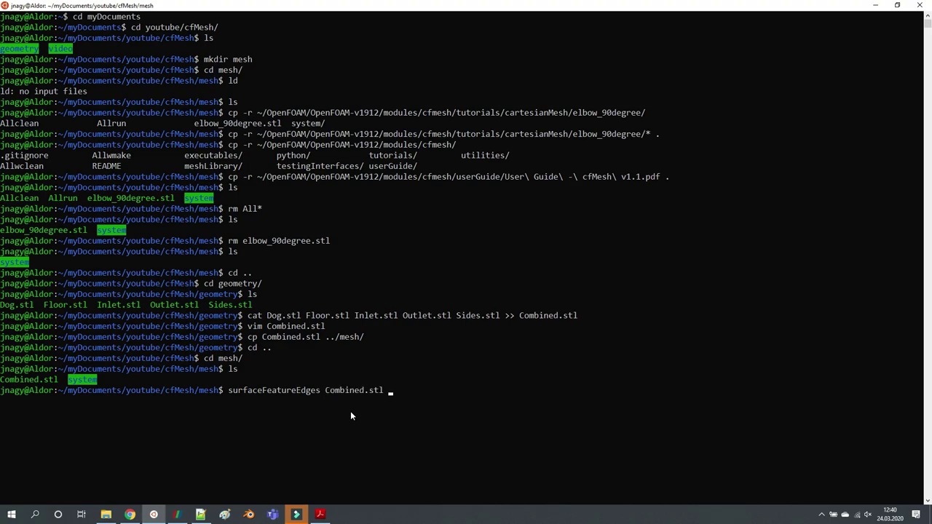
pyautogui.write('C')
pyautogui.press('Tab')
pyautogui.press('BackSpace')
pyautogui.press('BackSpace')
pyautogui.press('BackSpace')
pyautogui.press('BackSpace')
pyautogui.write('fms')
pyautogui.press('Return')
# List the mesh folder and open Combined.fms in nano
pyautogui.write('ls')
pyautogui.press('Return')
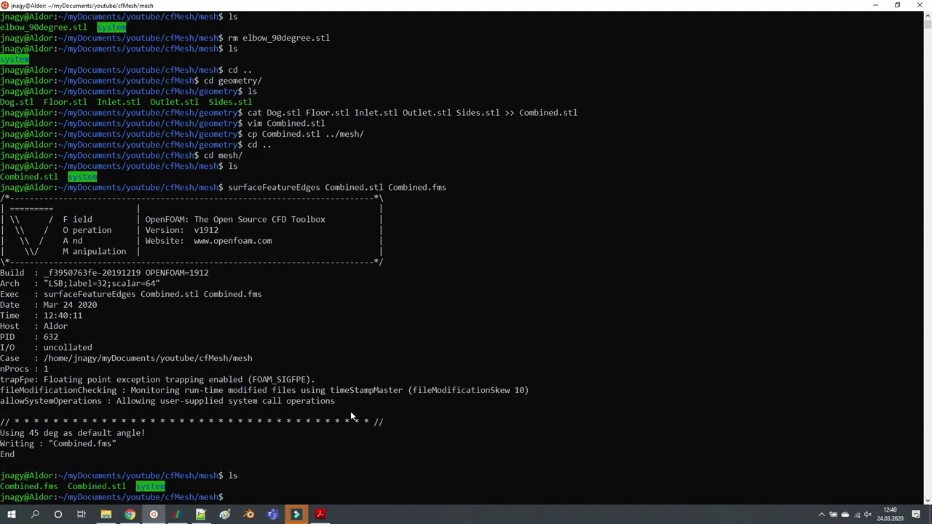
pyautogui.write('nano C')
pyautogui.press('Tab')
pyautogui.write('fms')
pyautogui.press('Return')
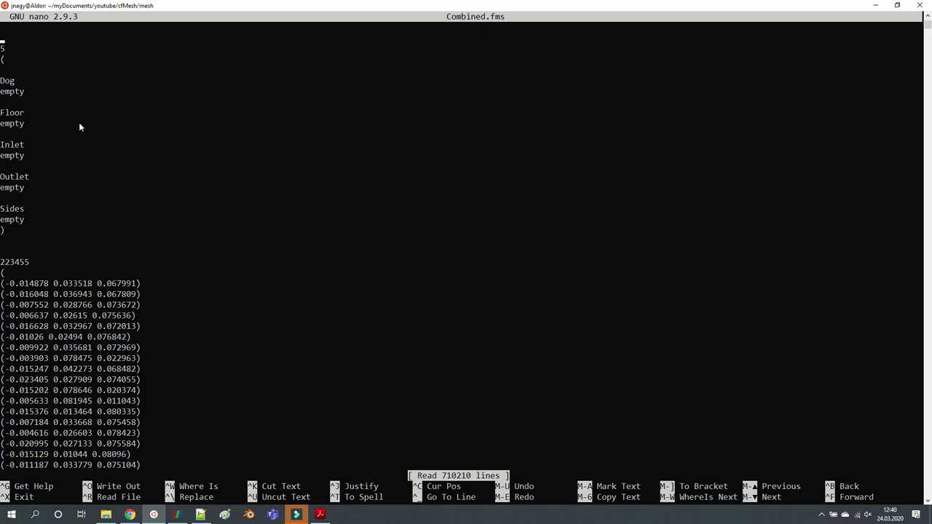
# Copy the patch list, then change the Dog and Floor types from empty to wall
pyautogui.press('Down')
pyautogui.press('Down')
pyautogui.press('Down')
pyautogui.press('Down')
pyautogui.press('Down')
pyautogui.press('Down')
pyautogui.moveTo(15, 230); pyautogui.dragTo(2, 46)
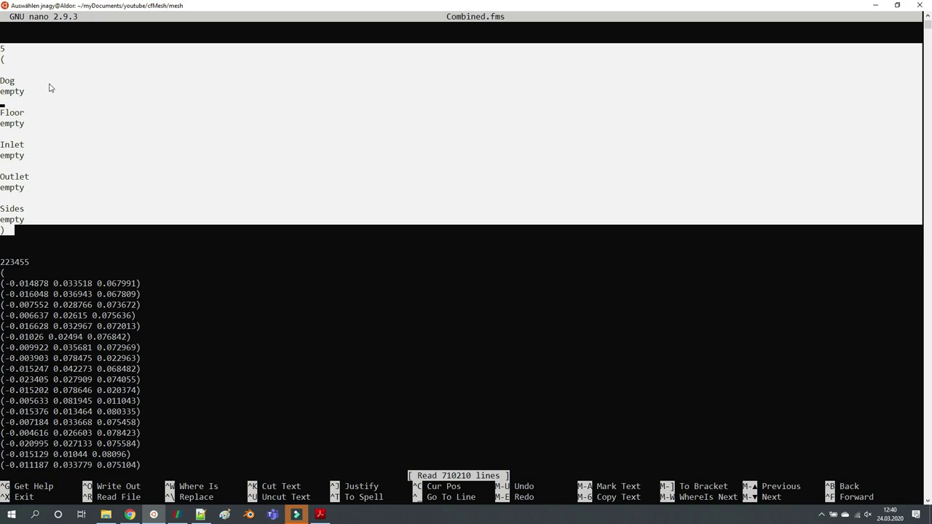
pyautogui.press('Return')
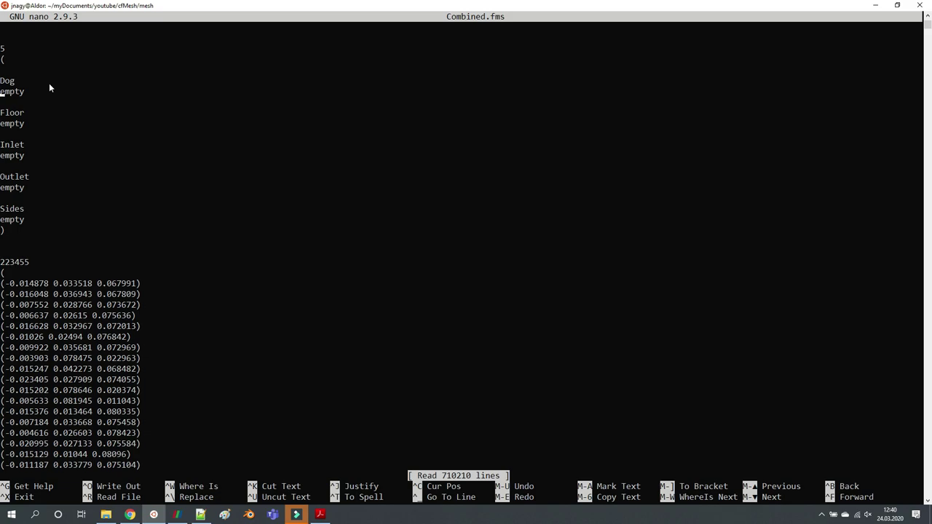
pyautogui.press('Delete')
pyautogui.press('Delete')
pyautogui.press('Delete')
pyautogui.press('Delete')
pyautogui.press('Delete')
pyautogui.write('wall')
pyautogui.press('Down')
pyautogui.press('Down')
pyautogui.press('Down')
pyautogui.press('Down')
pyautogui.press('Up')
pyautogui.press('End')
pyautogui.press('BackSpace')
pyautogui.press('BackSpace')
pyautogui.press('BackSpace')
pyautogui.press('BackSpace')
pyautogui.press('BackSpace')
pyautogui.write('walll')
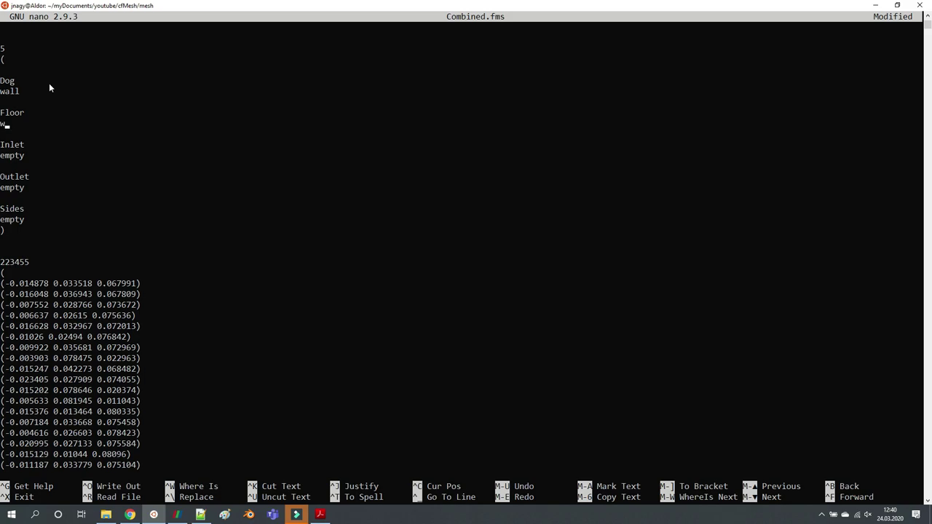
pyautogui.press('BackSpace')
# Set Inlet and Outlet to patch and Sides to wall, then save and exit nano
pyautogui.press('Down')
pyautogui.press('Down')
pyautogui.press('Down')
pyautogui.press('BackSpace')
pyautogui.press('BackSpace')
pyautogui.press('BackSpace')
pyautogui.press('BackSpace')
pyautogui.write('patch')
pyautogui.press('Down')
pyautogui.press('Down')
pyautogui.press('BackSpace')
pyautogui.press('BackSpace')
pyautogui.press('BackSpace')
pyautogui.press('BackSpace')
pyautogui.press('BackSpace')
pyautogui.write('patch')
pyautogui.press('Down')
pyautogui.press('Down')
pyautogui.press('BackSpace')
pyautogui.press('BackSpace')
pyautogui.press('BackSpace')
pyautogui.press('BackSpace')
pyautogui.press('BackSpace')
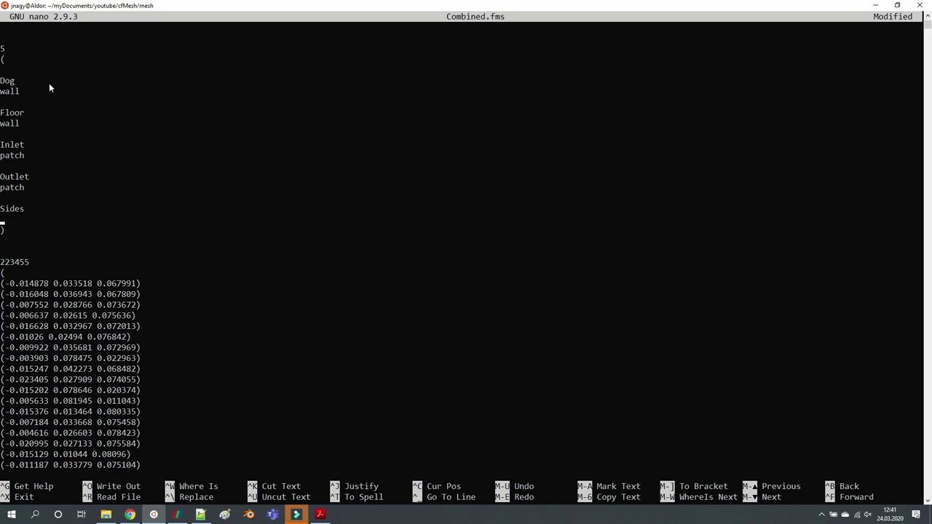
pyautogui.write('wall')
pyautogui.hotkey('ctrl', 'o')
pyautogui.press('Return')
pyautogui.hotkey('ctrl', 'x')
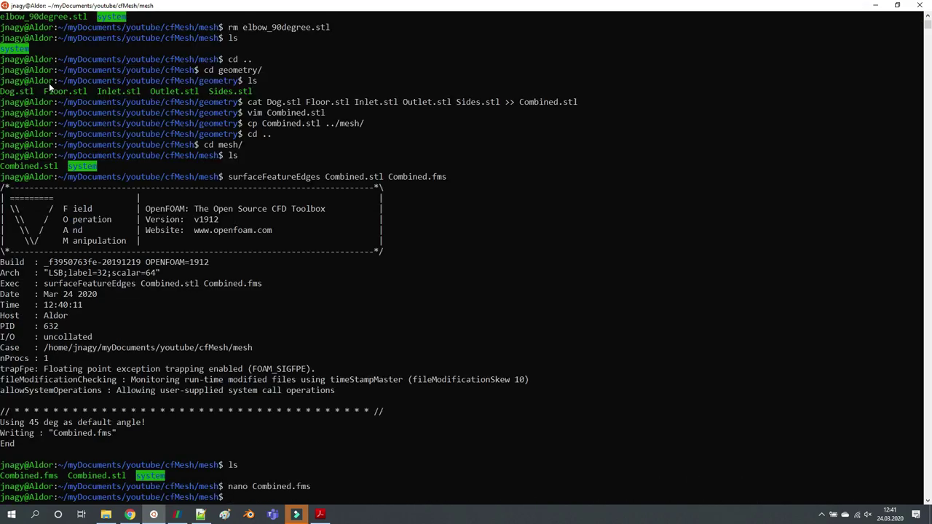
# Replace elbow_90degree.stl with Combined.fms as meshDict's surfaceFile, save, and return to ParaView
pyautogui.click(200, 515)
pyautogui.click(114, 197)
pyautogui.moveTo(115, 197); pyautogui.dragTo(231, 197)
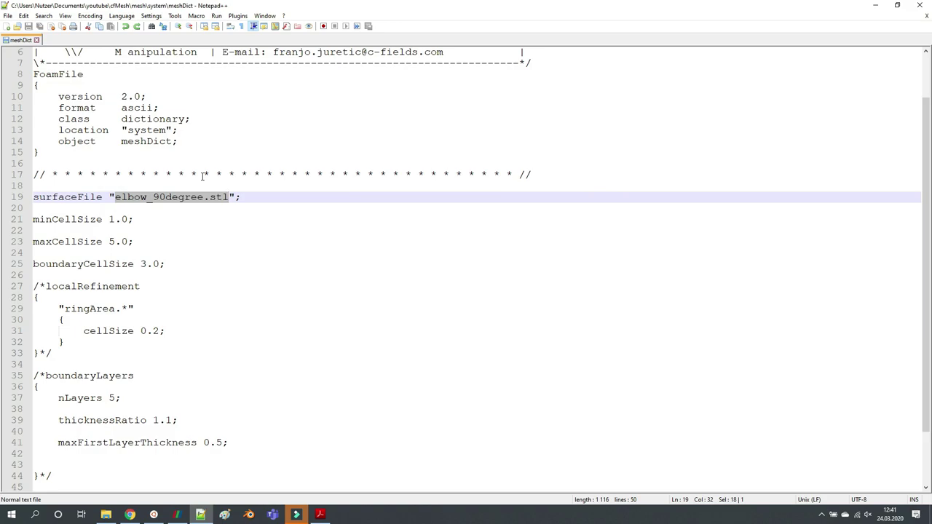
pyautogui.write('Combined.fms')
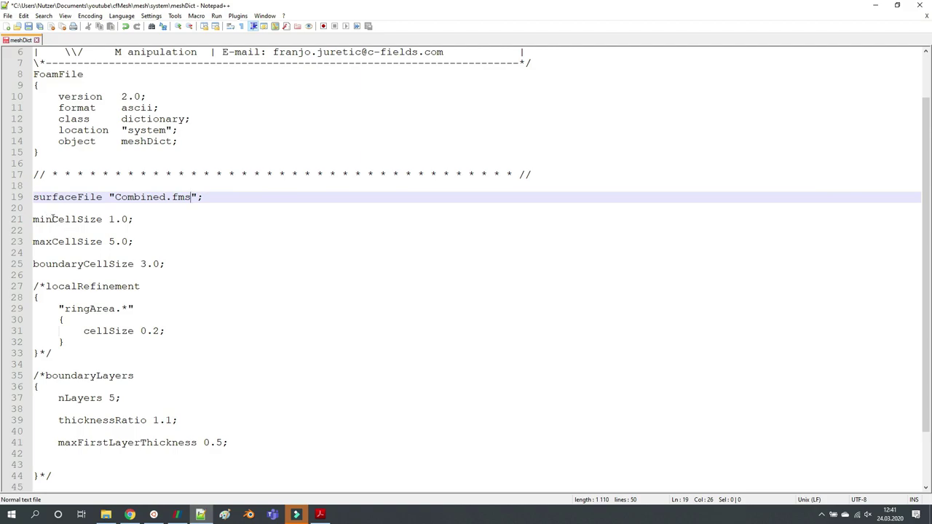
pyautogui.click(28, 26)
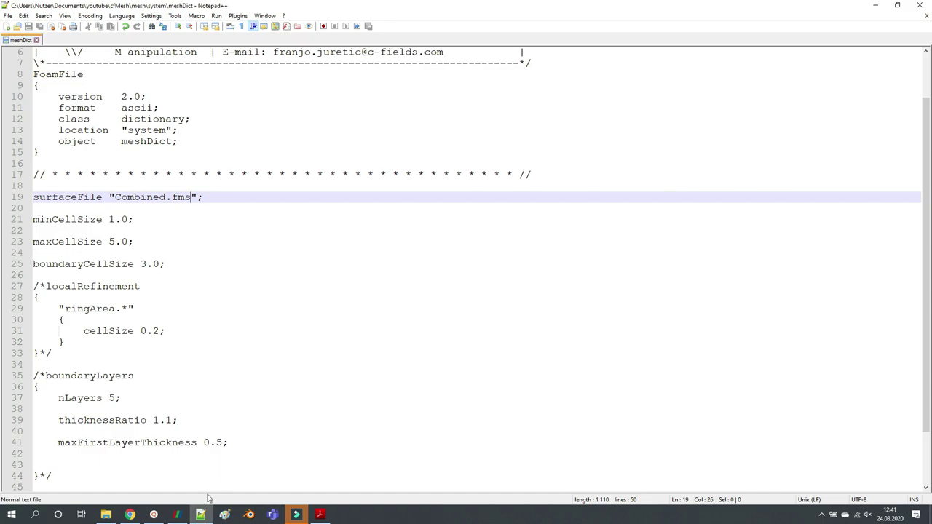
pyautogui.click(180, 514)
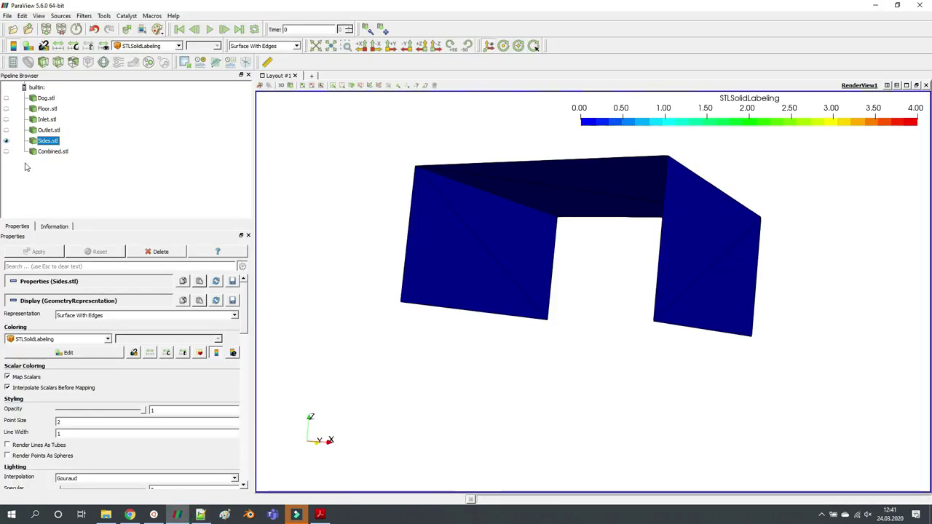
# Show only Dog.stl and read its height of 1.95054 in the Information panel
pyautogui.click(6, 98)
pyautogui.click(45, 97)
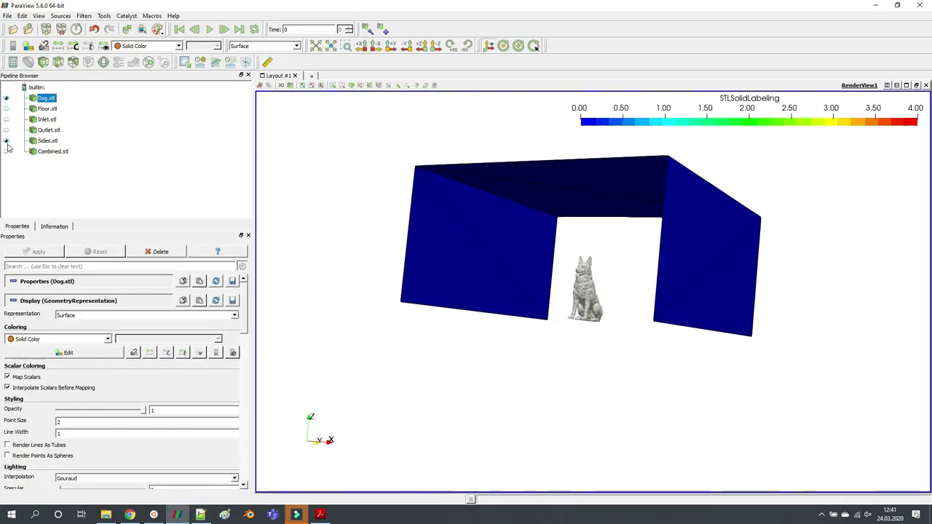
pyautogui.click(6, 140)
pyautogui.moveTo(382, 219); pyautogui.dragTo(367, 243)
pyautogui.scroll(5, 534, 376)
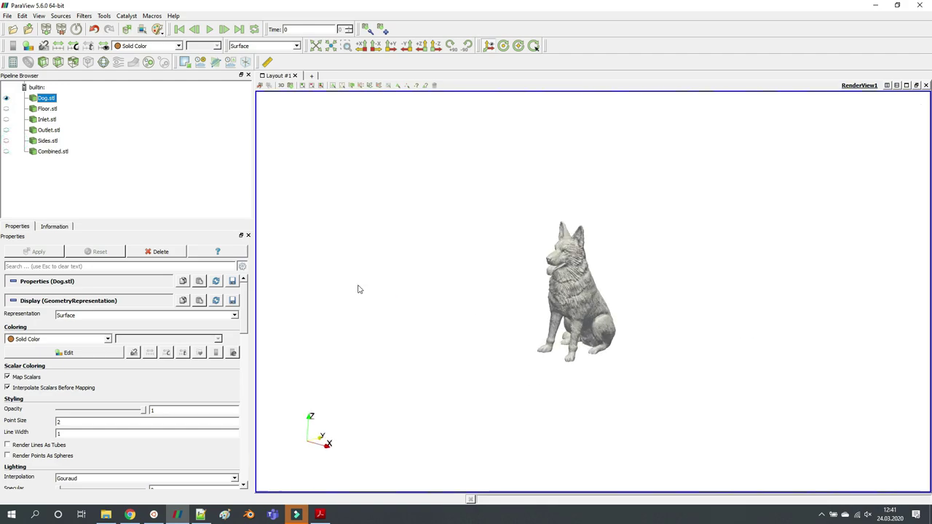
pyautogui.click(54, 227)
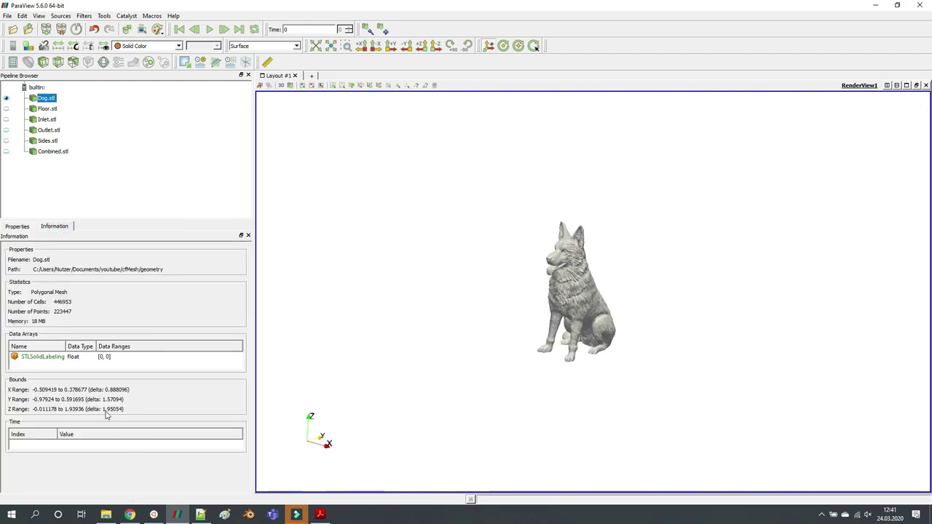
pyautogui.moveTo(99, 409); pyautogui.dragTo(131, 420)
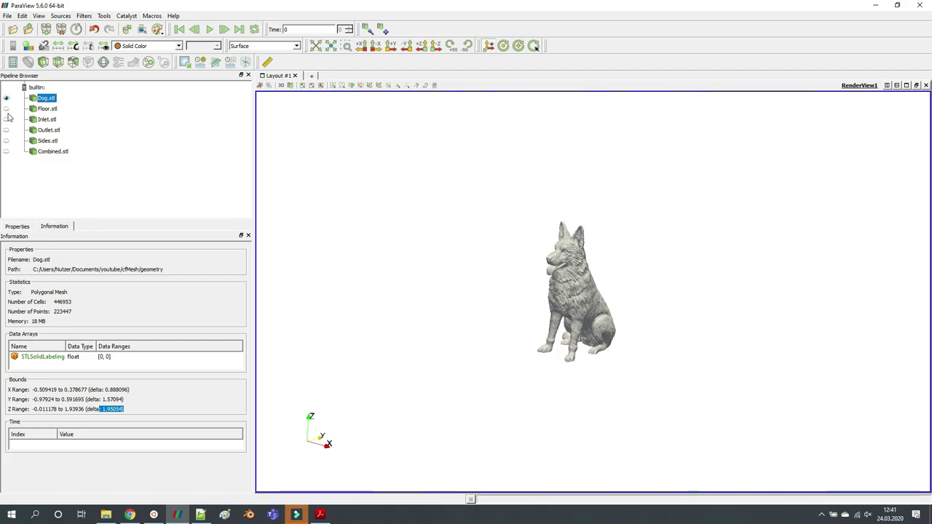
# Show Sides.stl, compare its -4 to 4 bounds with the dog, then return to meshDict
pyautogui.click(6, 141)
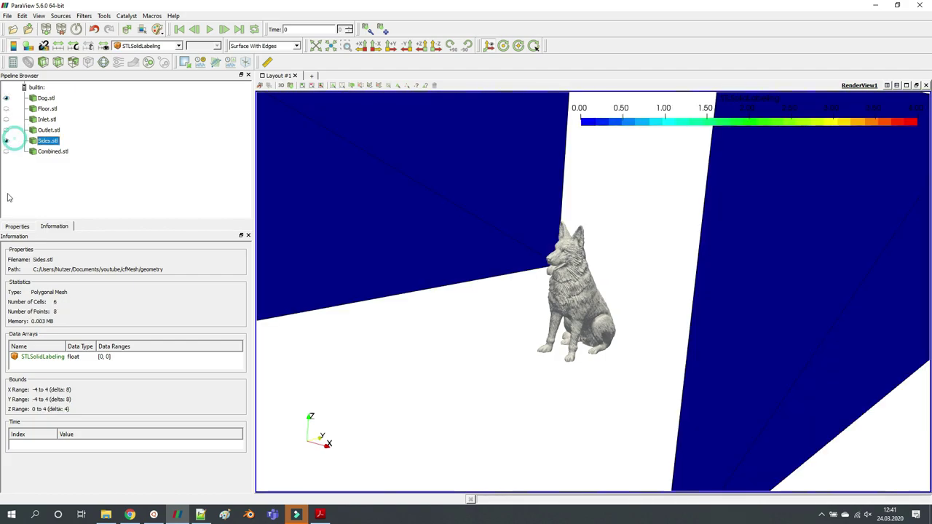
pyautogui.click(17, 226)
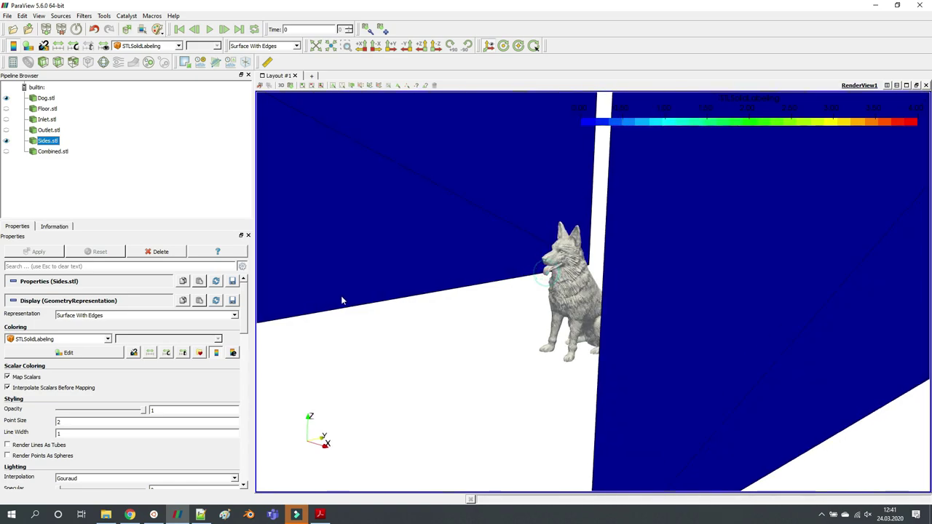
pyautogui.click(54, 226)
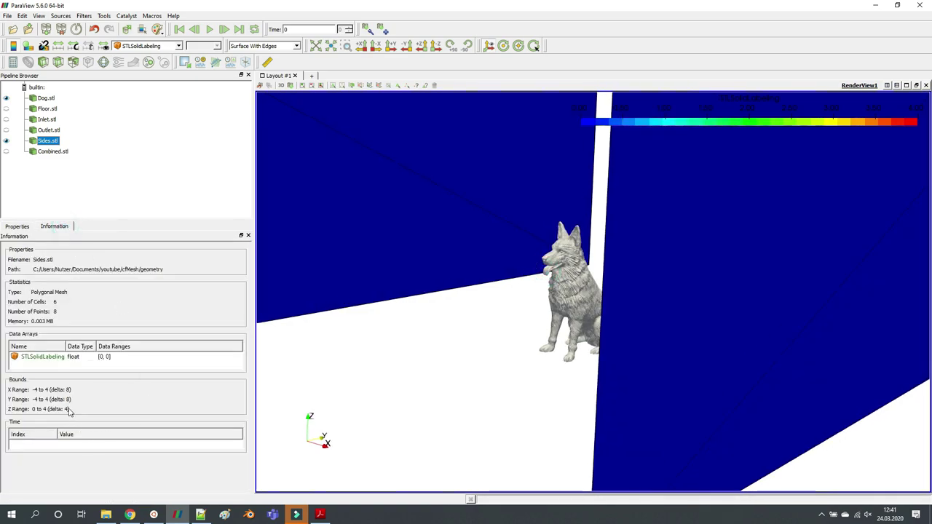
pyautogui.scroll(-5, 638, 321)
pyautogui.moveTo(626, 313); pyautogui.dragTo(620, 267)
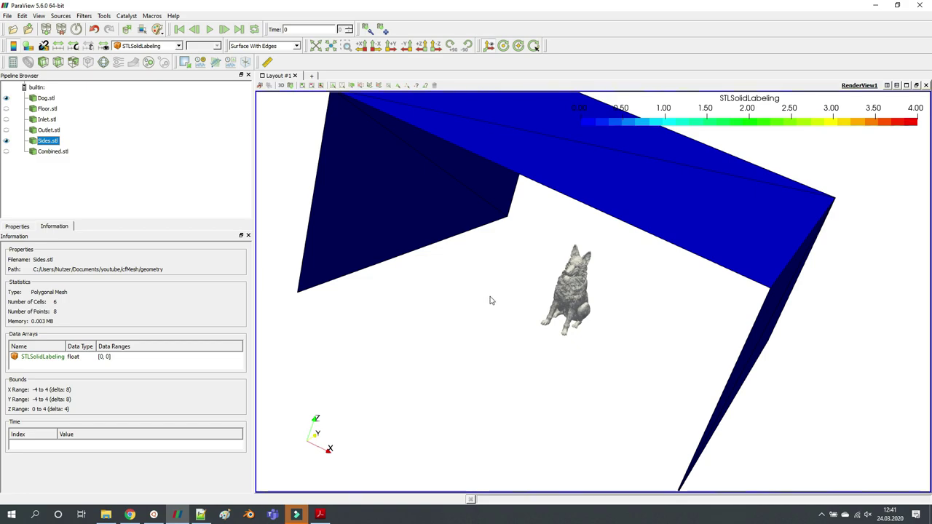
pyautogui.scroll(2, 577, 293)
pyautogui.moveTo(568, 289); pyautogui.dragTo(579, 297)
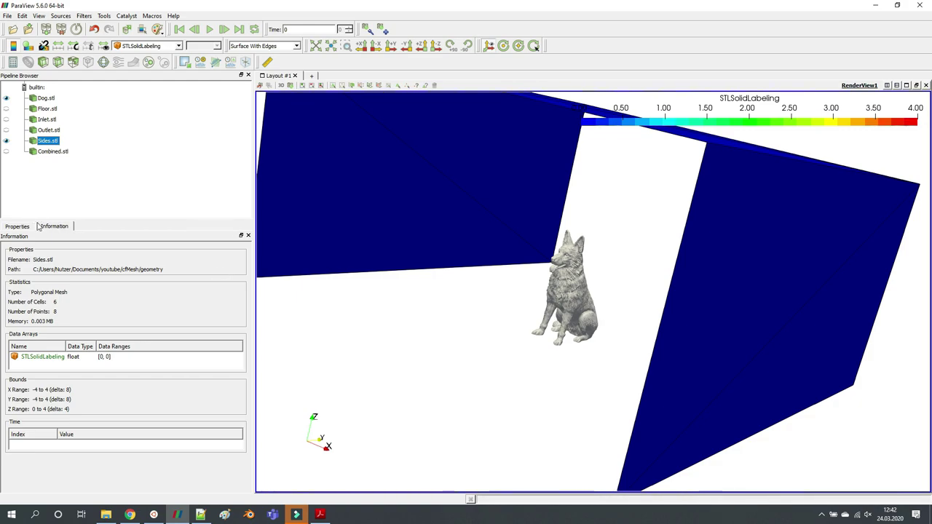
pyautogui.click(45, 98)
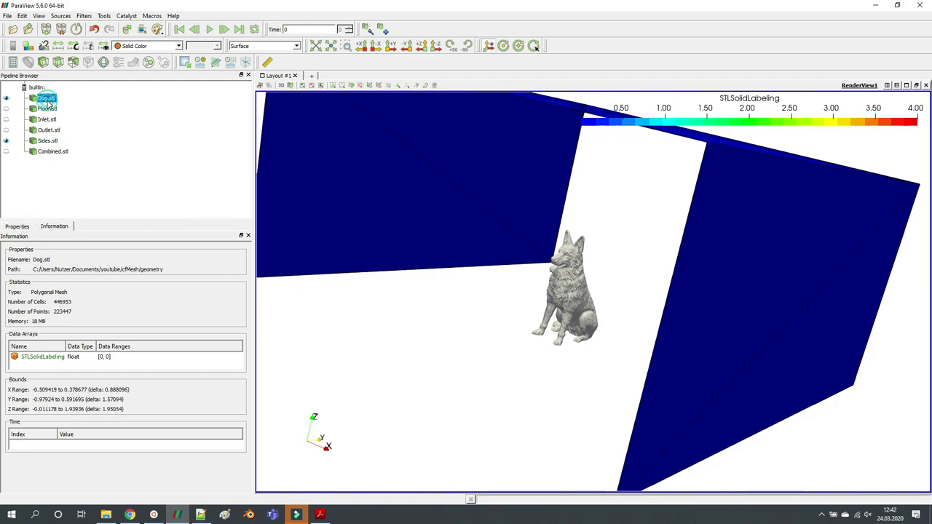
pyautogui.scroll(5, 535, 277)
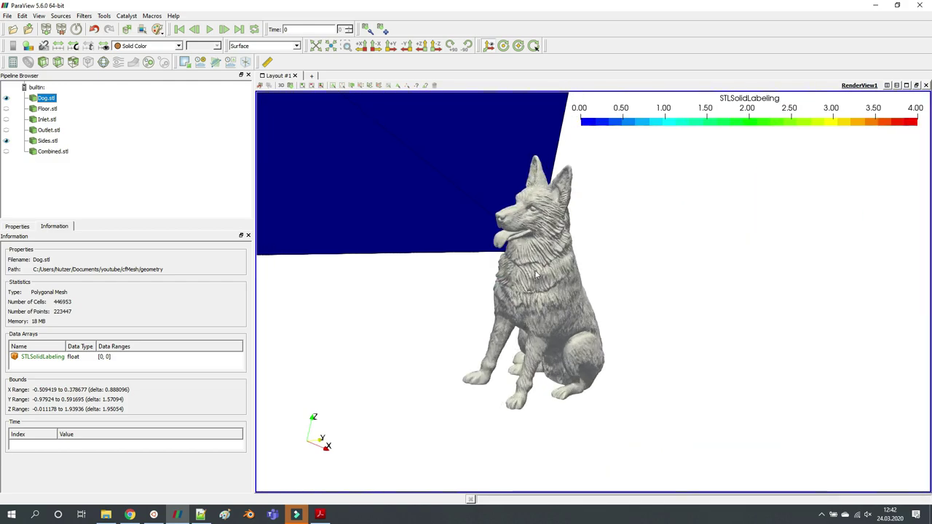
pyautogui.click(200, 515)
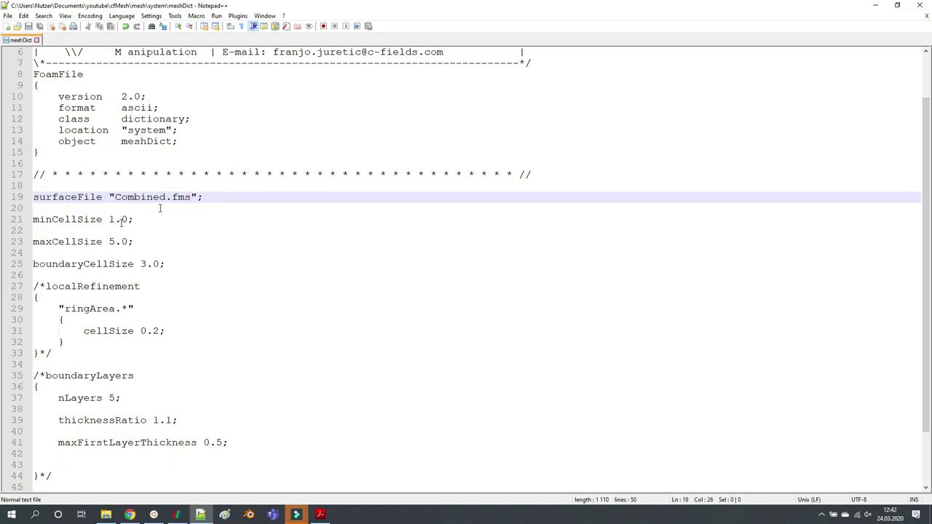
# Change meshDict's minCellSize from 1.0 to 0.1
pyautogui.doubleClick(113, 219)
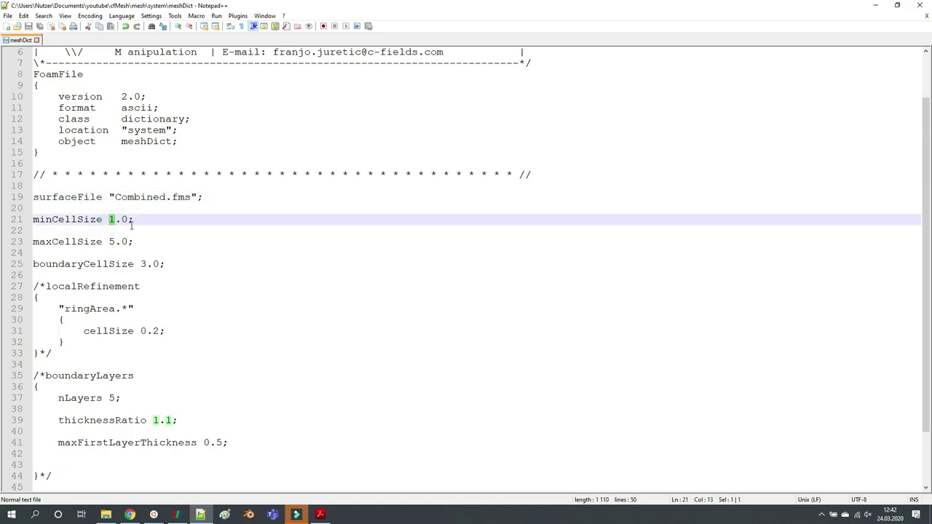
pyautogui.write('0')
pyautogui.press('Right')
pyautogui.press('Delete')
pyautogui.write('1')
pyautogui.press('Left')
# Set maxCellSize to 0.5 and boundaryCellSize to 0.3, then switch back to the terminal
pyautogui.press('Down')
pyautogui.press('Down')
pyautogui.press('Left')
pyautogui.press('BackSpace')
pyautogui.write('0')
pyautogui.press('Right')
pyautogui.press('Down')
pyautogui.press('Down')
pyautogui.press('Right')
pyautogui.press('Right')
pyautogui.press('Right')
pyautogui.press('Right')
pyautogui.press('Right')
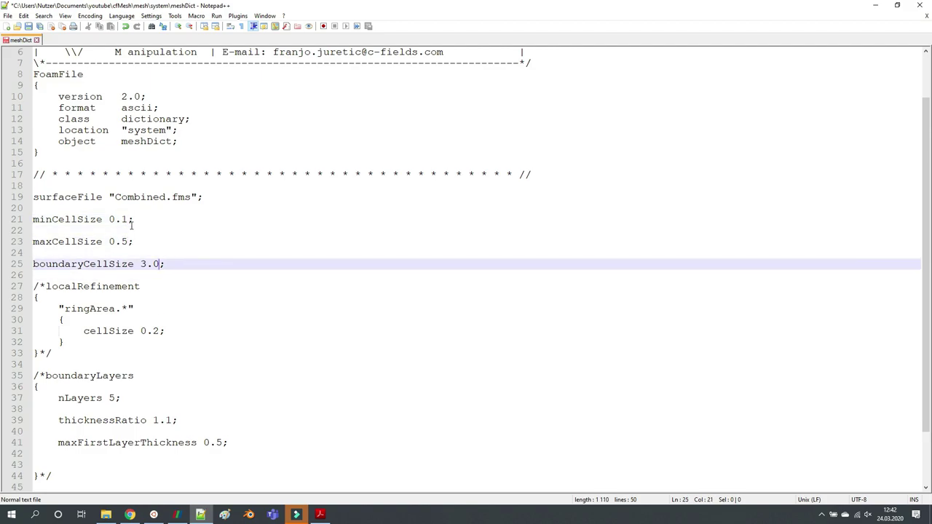
pyautogui.press('Left')
pyautogui.press('Left')
pyautogui.press('BackSpace')
pyautogui.write('0')
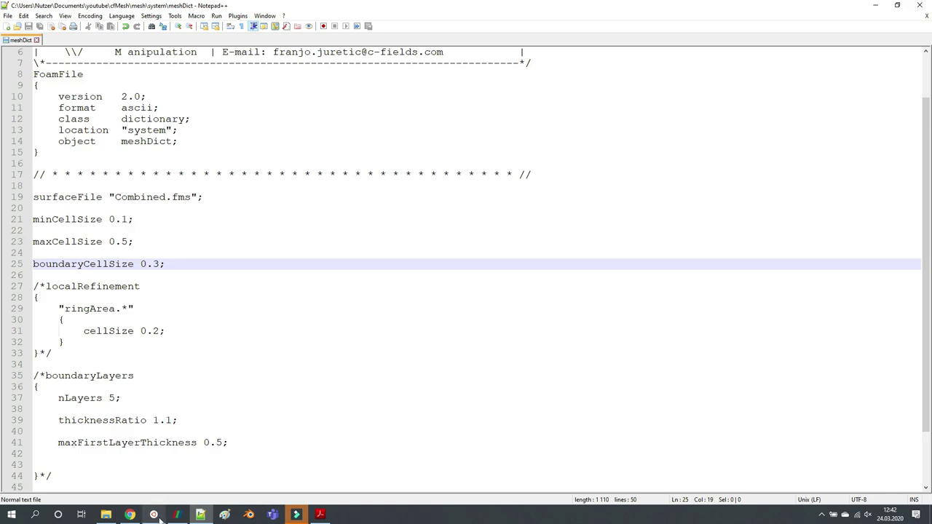
pyautogui.click(153, 466)
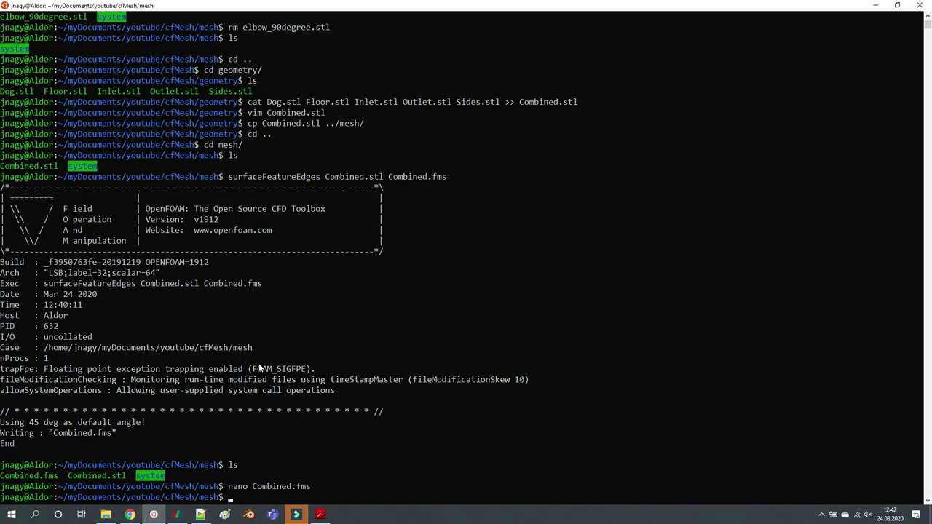
# Run cartesianMesh and open a second Ubuntu 18.04 terminal window while it runs
pyautogui.write('ca')
pyautogui.press('Tab')
pyautogui.write('Mesh')
pyautogui.press('Return')
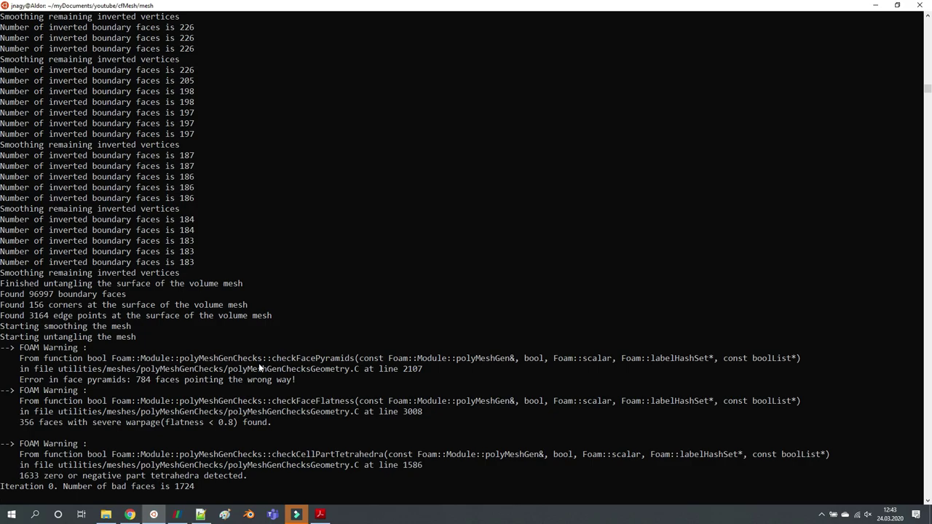
pyautogui.click(153, 516)
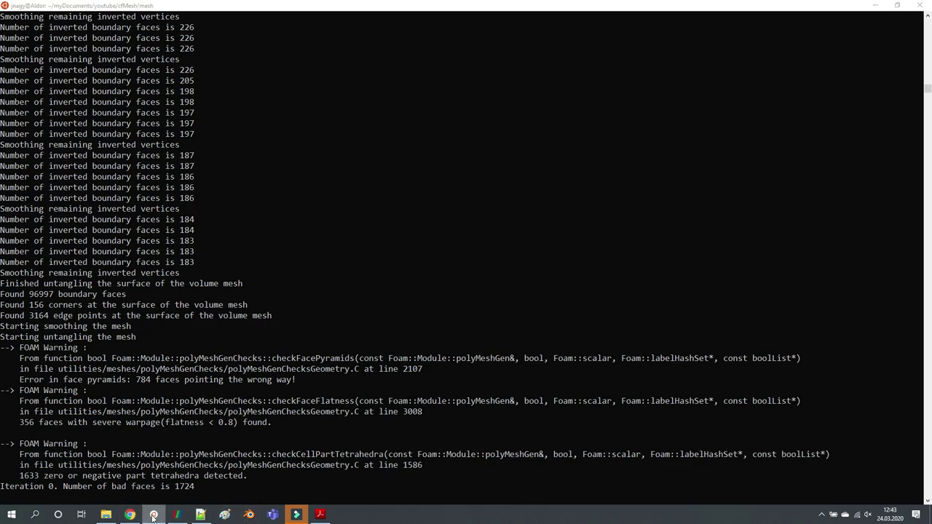
pyautogui.click(144, 460)
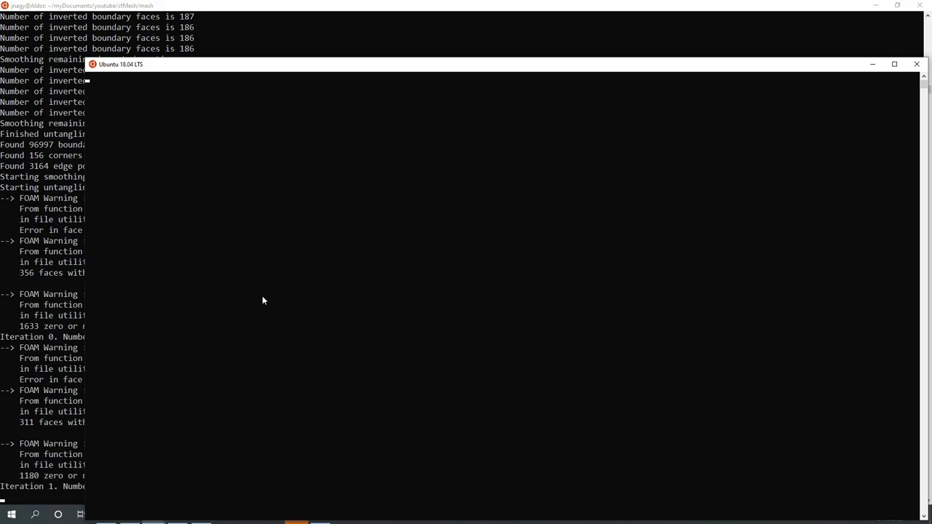
# Run top in the second terminal and note cartesianMesh at about 1200% CPU
pyautogui.hotkey('ctrl', 'c')
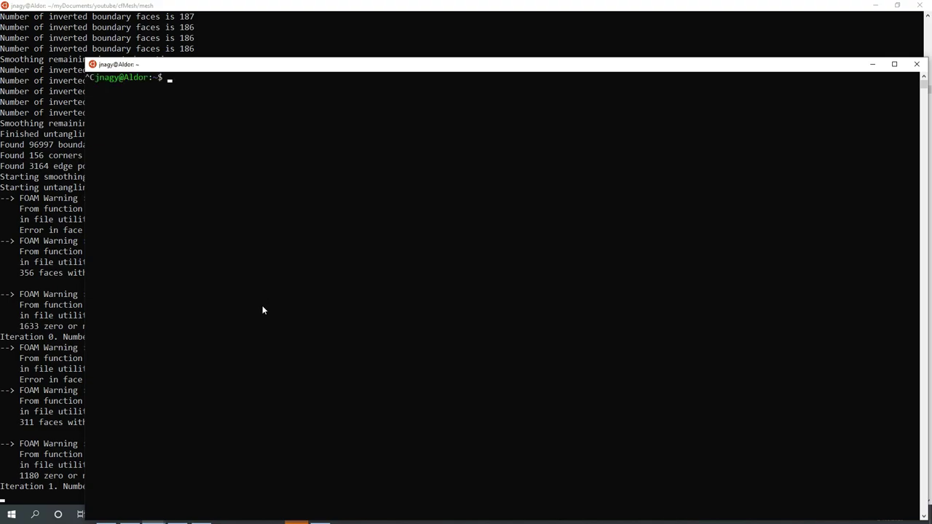
pyautogui.write('top')
pyautogui.press('Return')
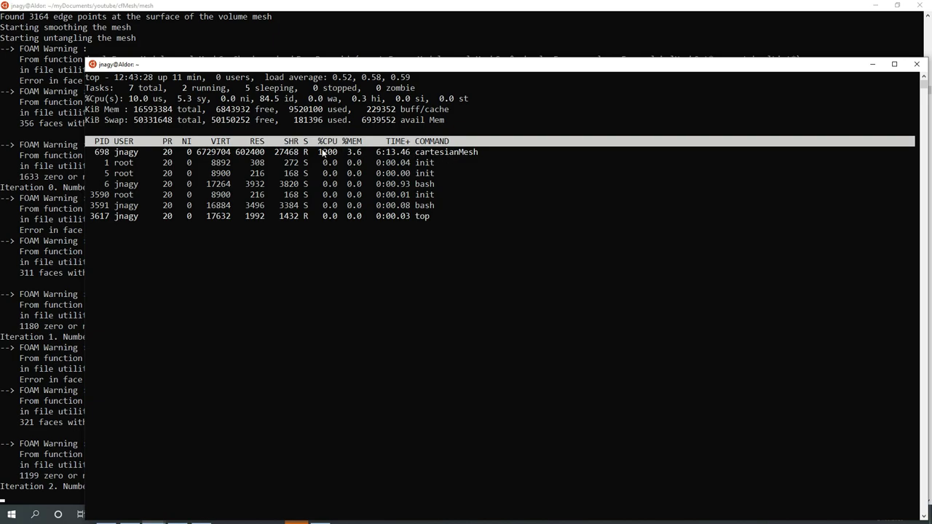
pyautogui.moveTo(318, 157); pyautogui.dragTo(341, 156)
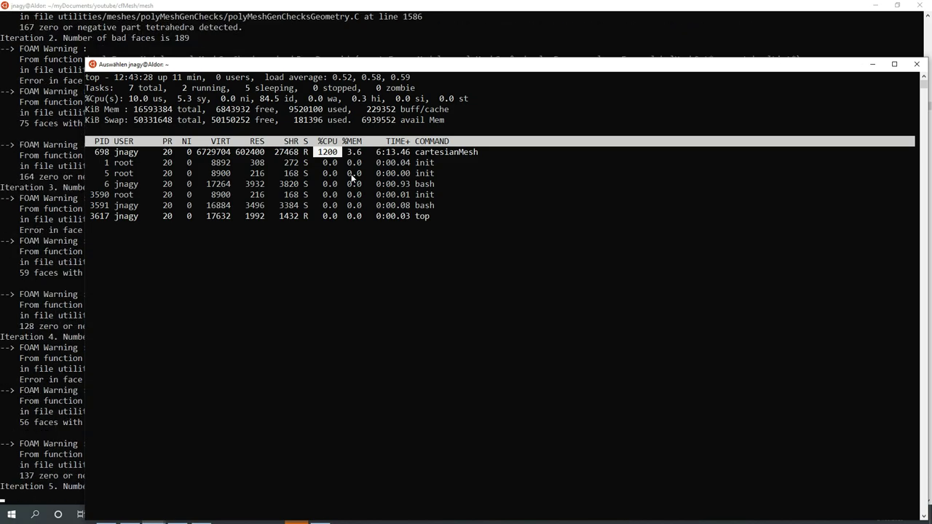
# Close the top window and return to meshDict in Notepad++
pyautogui.press('Escape')
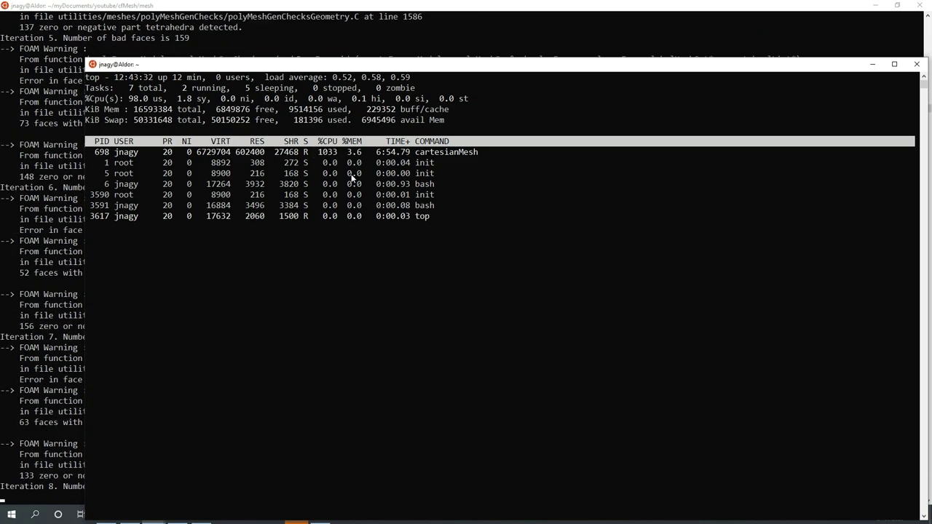
pyautogui.click(376, 233)
pyautogui.press('Escape')
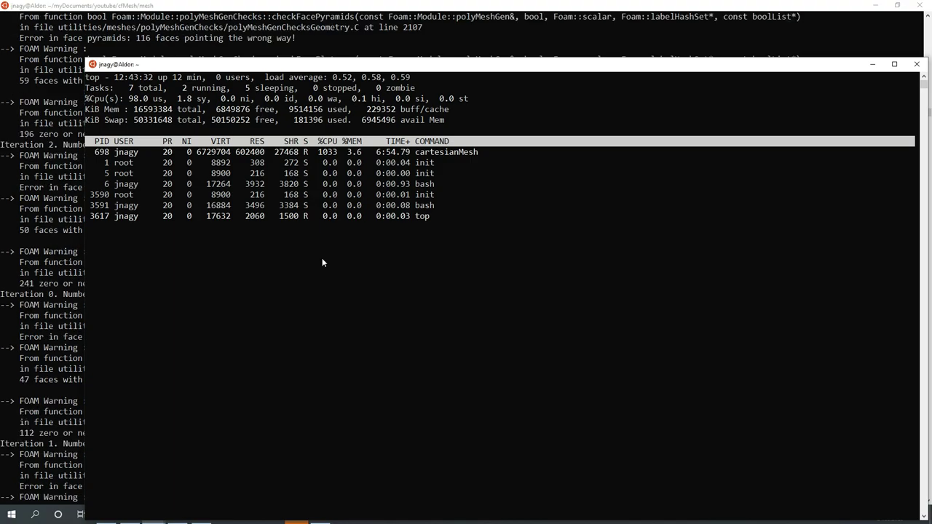
pyautogui.click(905, 67)
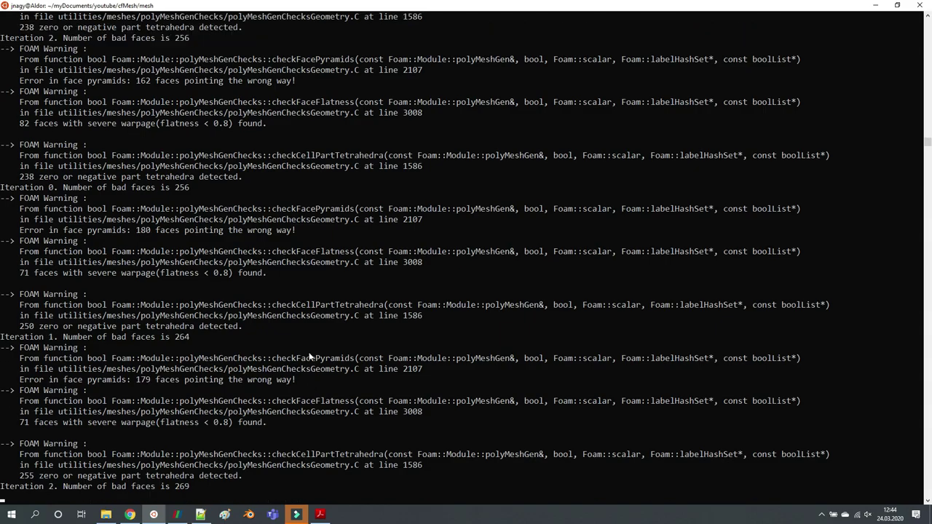
pyautogui.click(200, 514)
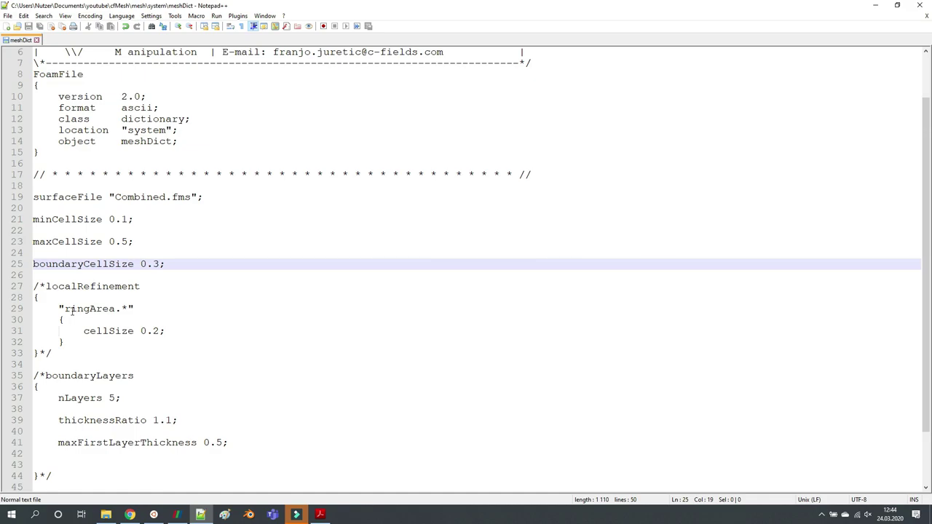
# Rename the ringArea.* refinement entry to Dog and save meshDict
pyautogui.moveTo(65, 309); pyautogui.dragTo(129, 309)
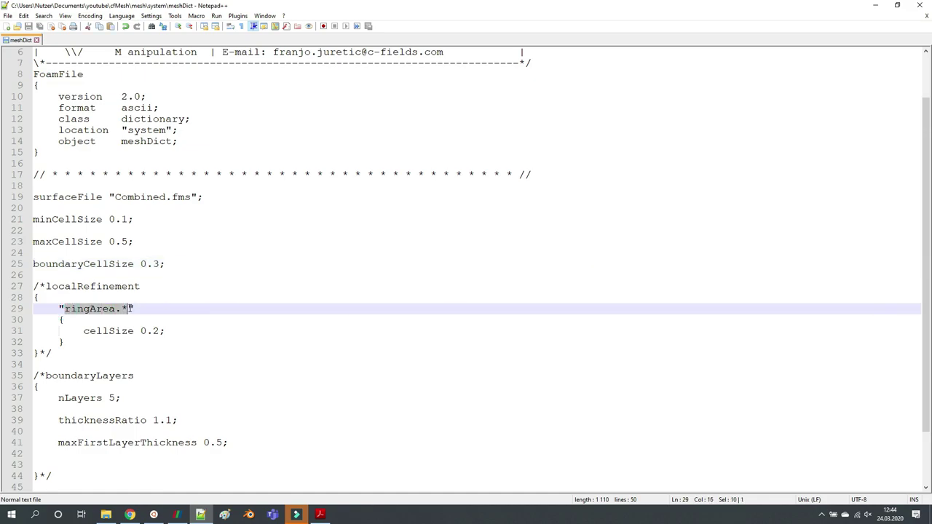
pyautogui.write('Dog')
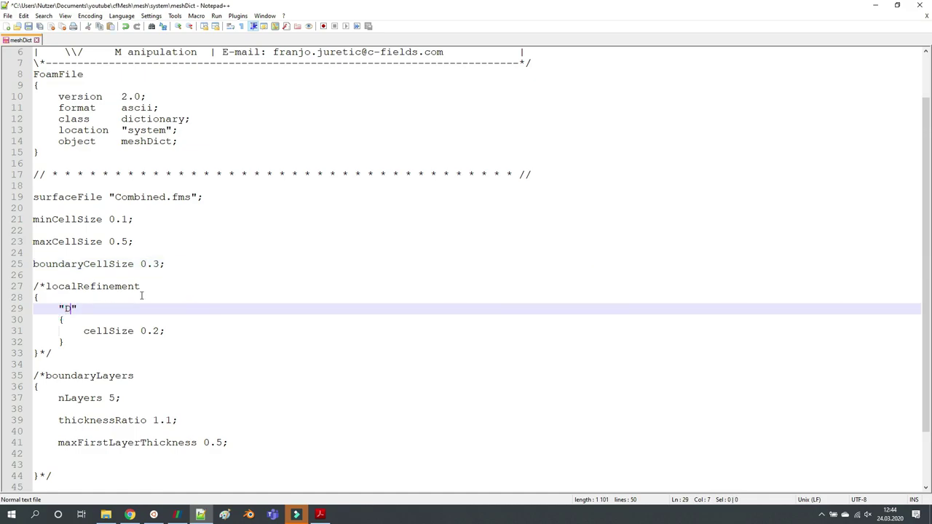
pyautogui.hotkey('ctrl', 's')
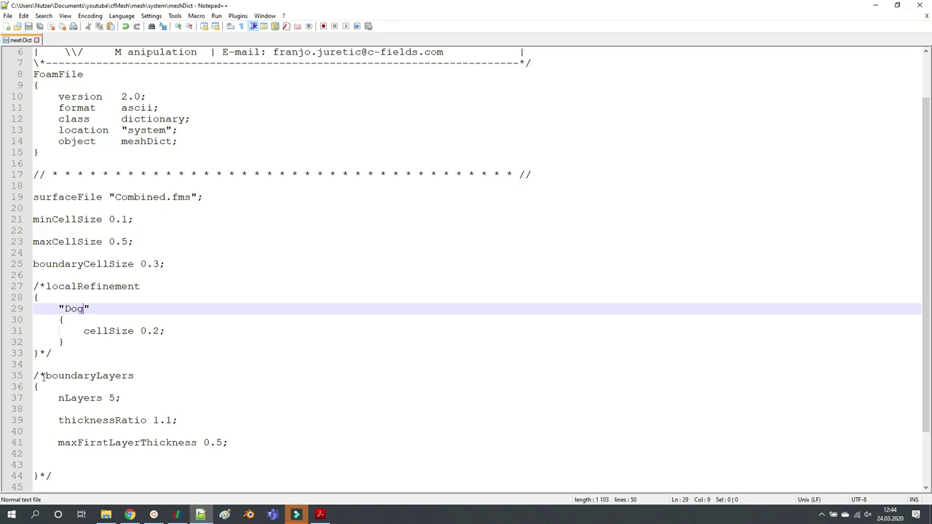
# Look over the nLayers and maxFirstLayerThickness settings, then go back to the meshing terminal
pyautogui.doubleClick(113, 398)
pyautogui.hotkey('ctrl', 'End')
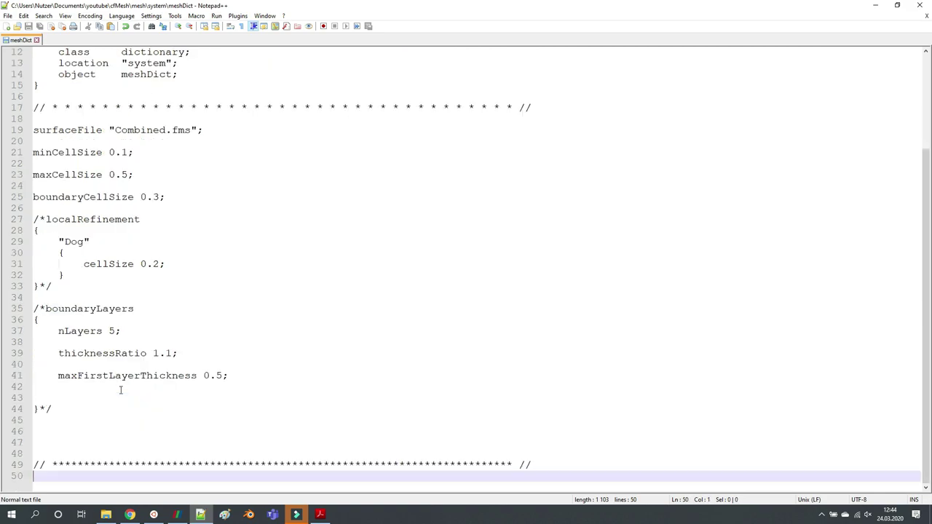
pyautogui.moveTo(168, 376); pyautogui.dragTo(275, 376)
pyautogui.click(251, 376)
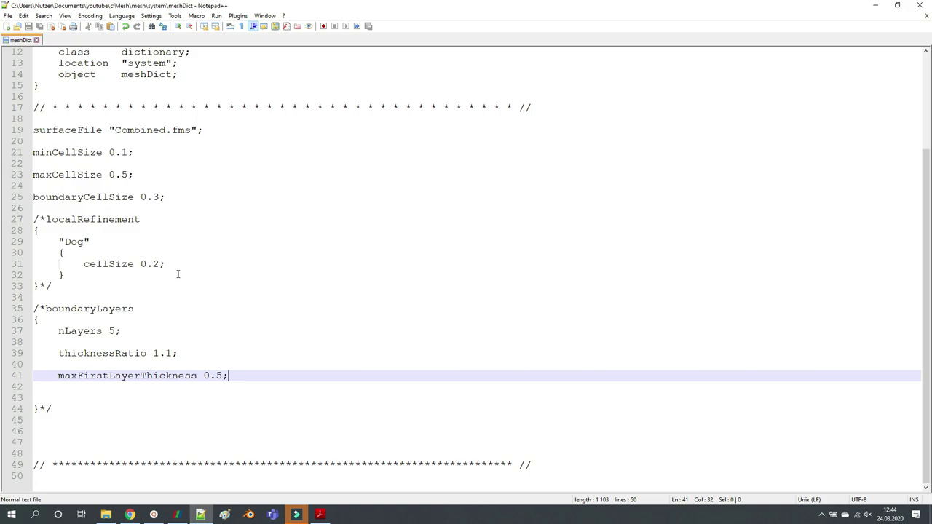
pyautogui.hotkey('alt', 'Tab')
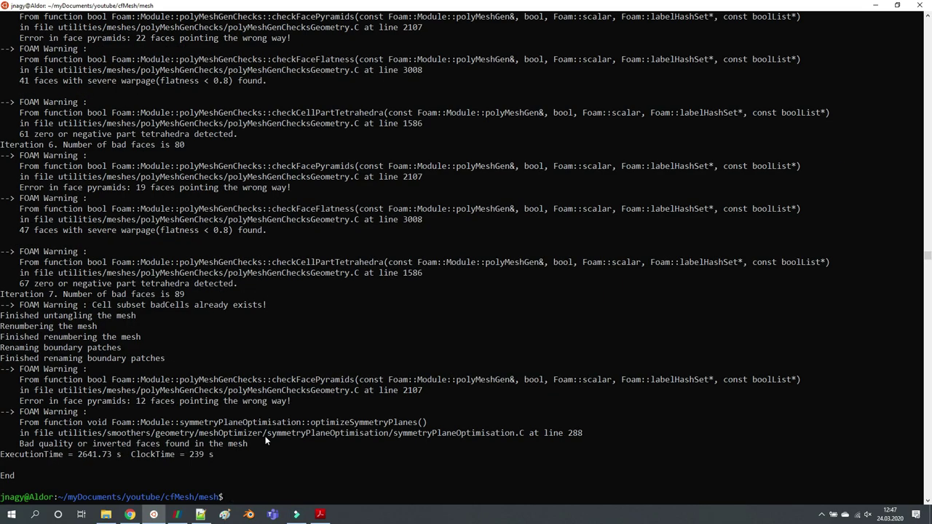
# Highlight the run's ClockTime of 239 s and ExecutionTime of 2641.73 s in the output
pyautogui.moveTo(131, 455); pyautogui.dragTo(213, 455)
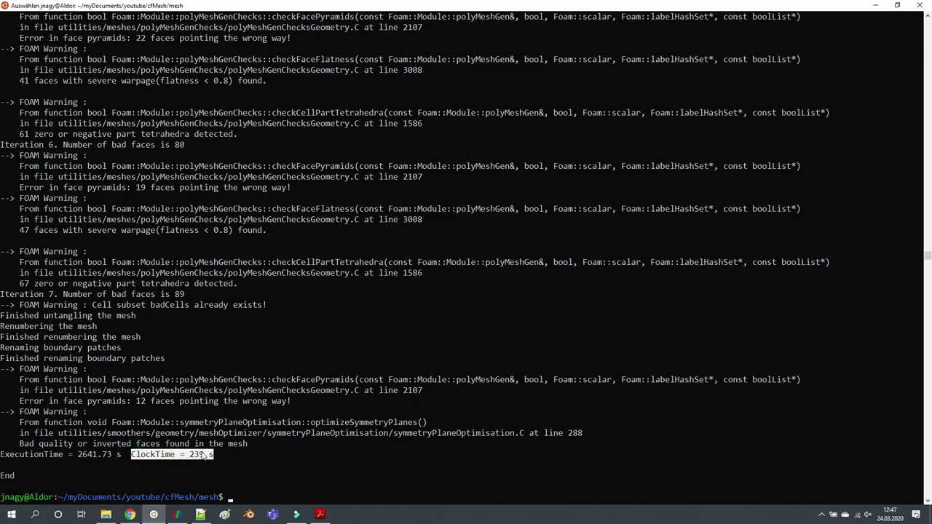
pyautogui.moveTo(16, 457); pyautogui.dragTo(123, 462)
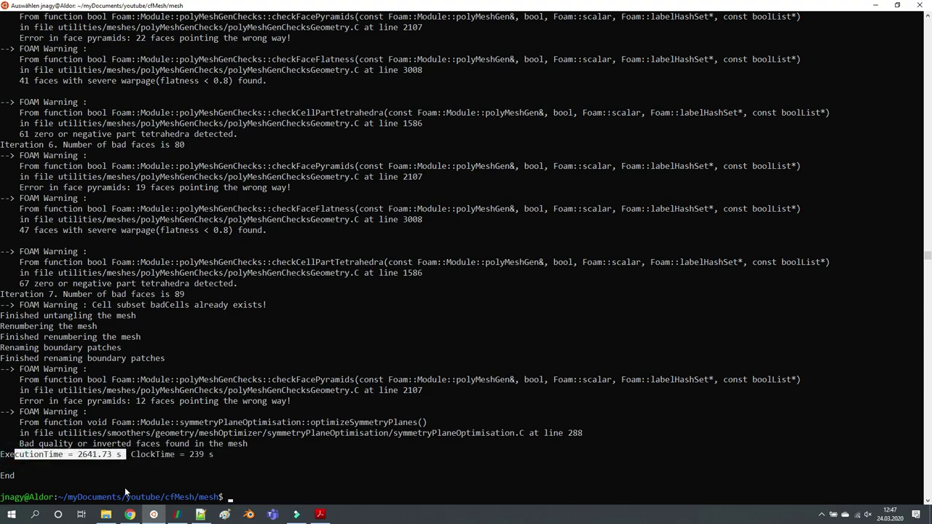
pyautogui.moveTo(106, 514)
# Browse ParaView's Open dialog to the cfMesh/mesh case folder
pyautogui.click(177, 514)
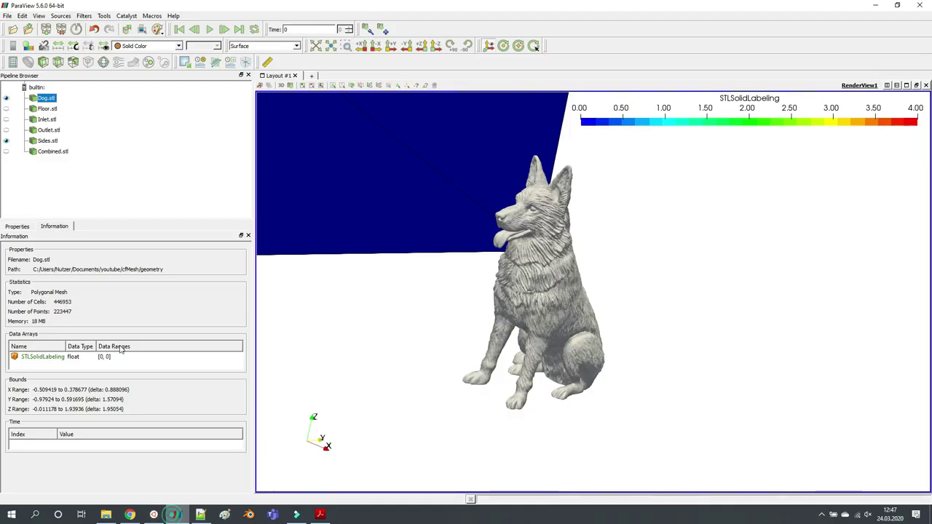
pyautogui.click(13, 30)
pyautogui.click(657, 173)
pyautogui.doubleClick(360, 207)
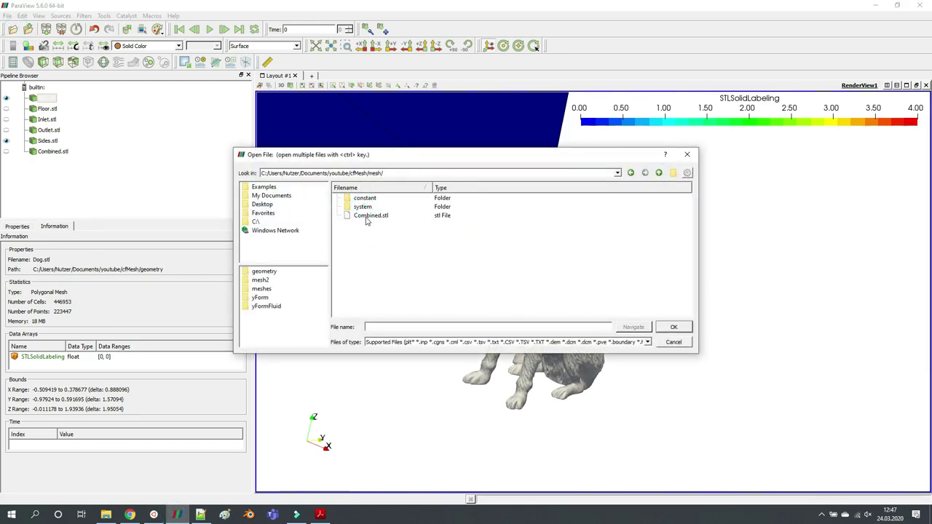
# Create an empty open.foam file in the mesh folder with touch
pyautogui.click(154, 514)
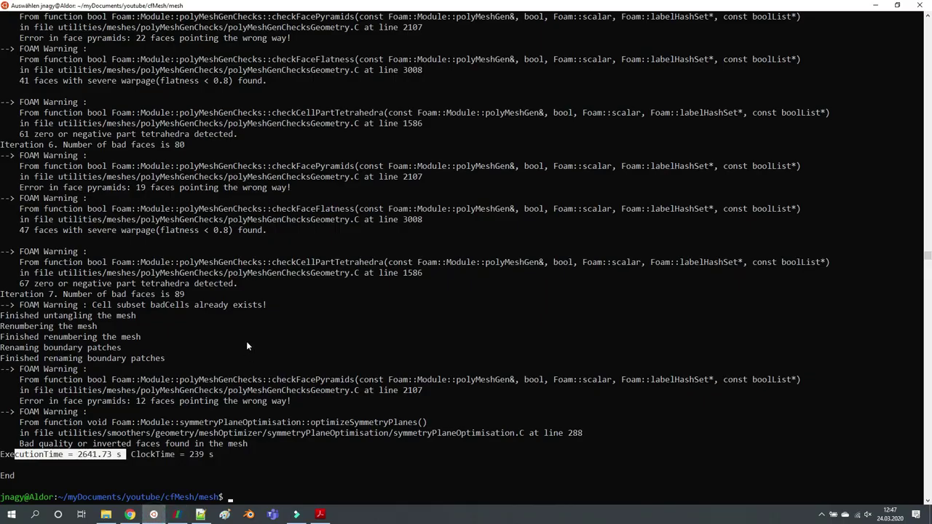
pyautogui.write('touch open.')
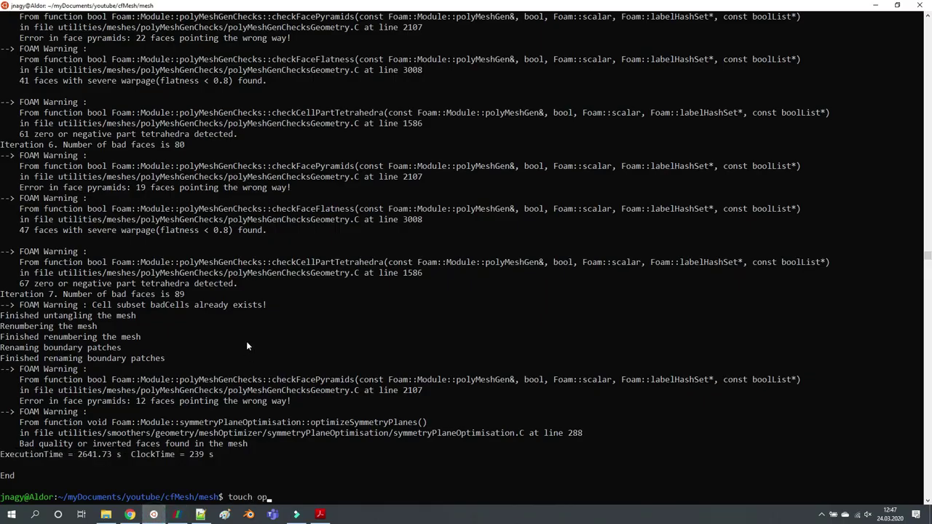
pyautogui.write('foam')
pyautogui.press('BackSpace')
pyautogui.press('BackSpace')
pyautogui.press('BackSpace')
pyautogui.press('BackSpace')
pyautogui.write('foam')
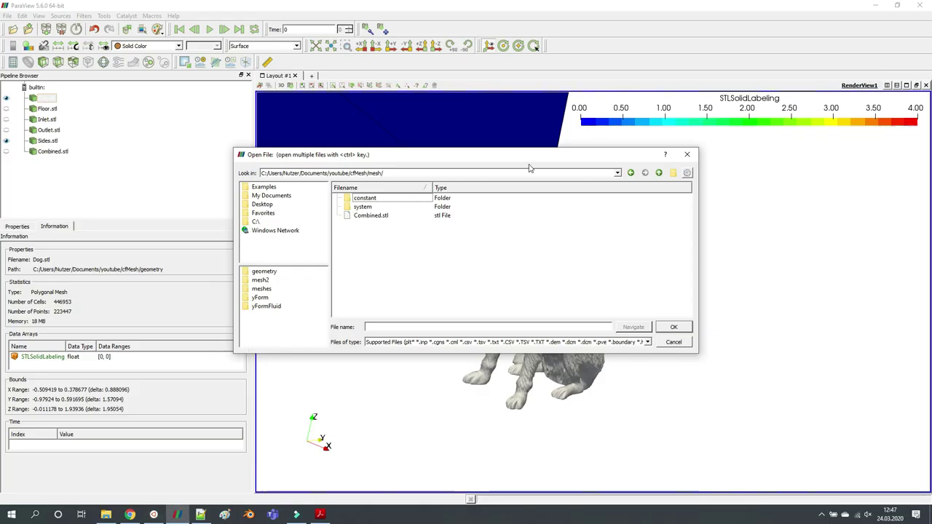
# Open open.foam from cfMesh/mesh in ParaView and show its reader settings
pyautogui.click(659, 173)
pyautogui.click(630, 172)
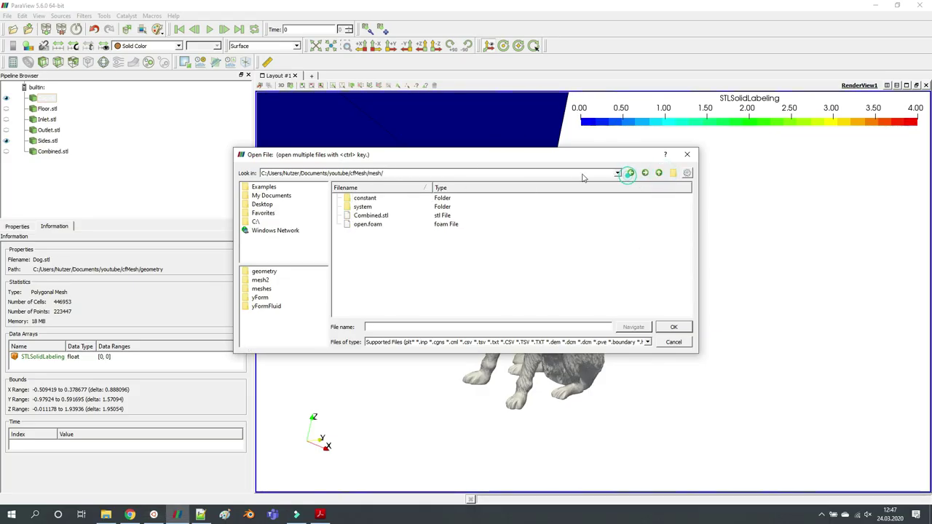
pyautogui.doubleClick(364, 223)
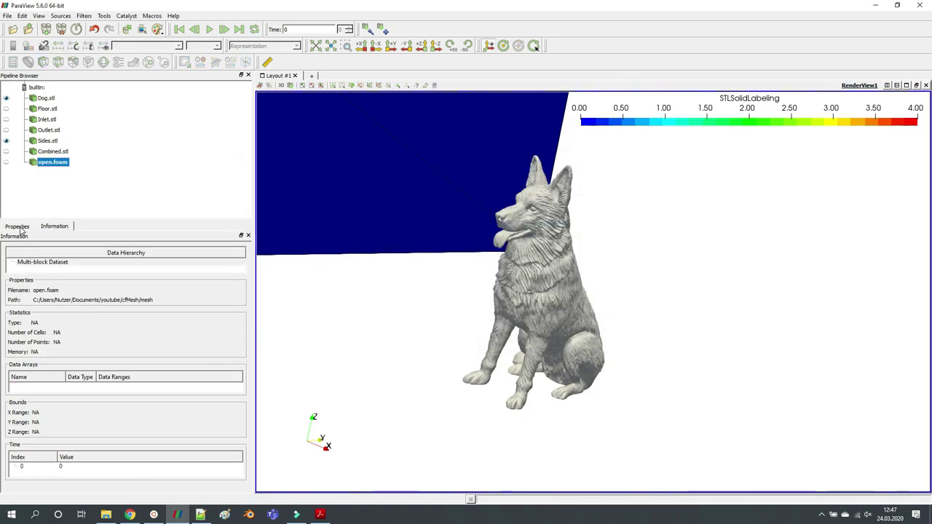
pyautogui.click(17, 226)
# Load the open.foam mesh, hide the Sides surface and show it as Surface With Edges
pyautogui.click(40, 251)
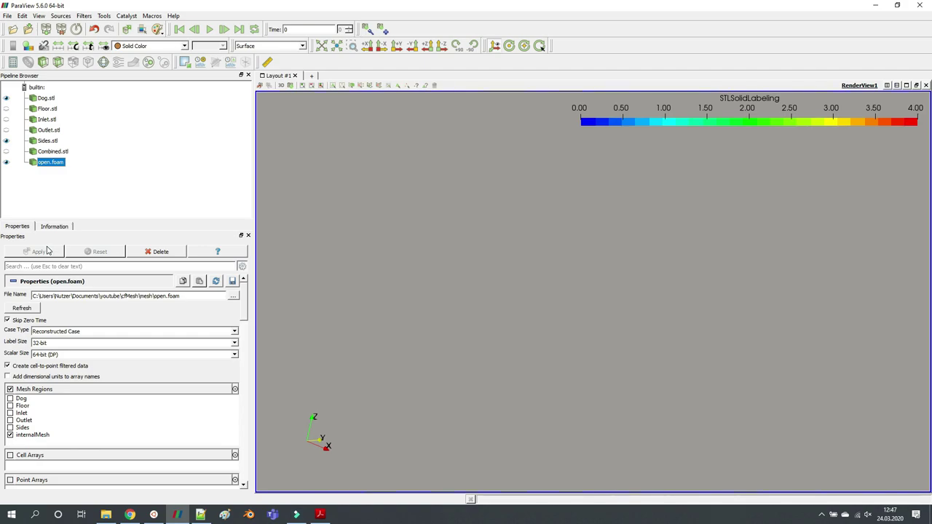
pyautogui.moveTo(626, 251); pyautogui.dragTo(519, 147)
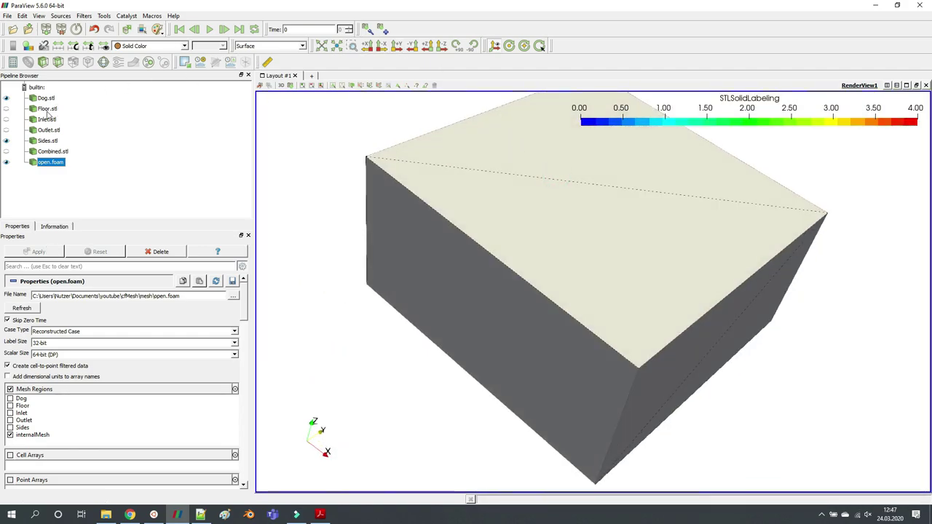
pyautogui.click(6, 141)
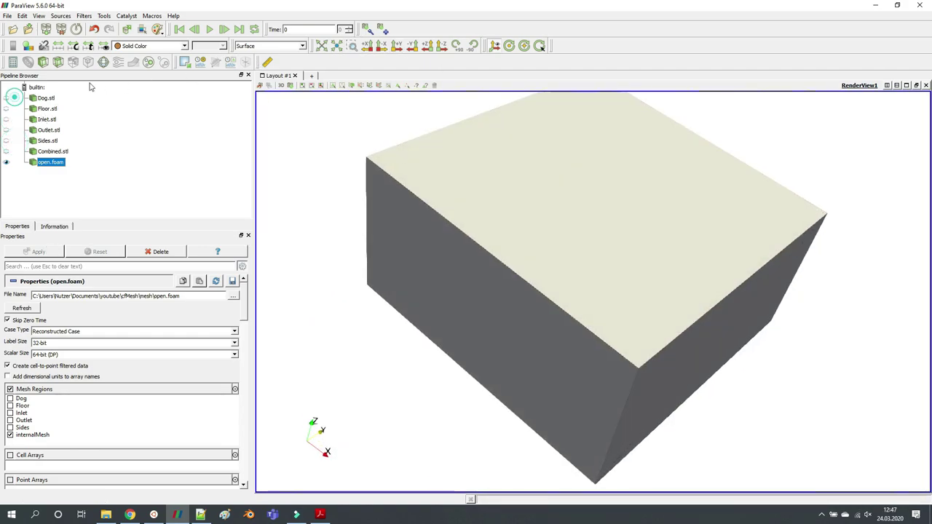
pyautogui.click(281, 47)
pyautogui.click(273, 93)
pyautogui.moveTo(468, 251)
pyautogui.mouseDown()
pyautogui.moveTo(557, 280)
pyautogui.moveTo(530, 274)
pyautogui.moveTo(549, 294)
pyautogui.moveTo(528, 245)
pyautogui.moveTo(558, 291)
pyautogui.moveTo(554, 279)
pyautogui.mouseUp()
# Zoom in on the dog mesh and check the settings in meshDict
pyautogui.scroll(2, 554, 279)
pyautogui.scroll(5, 611, 291)
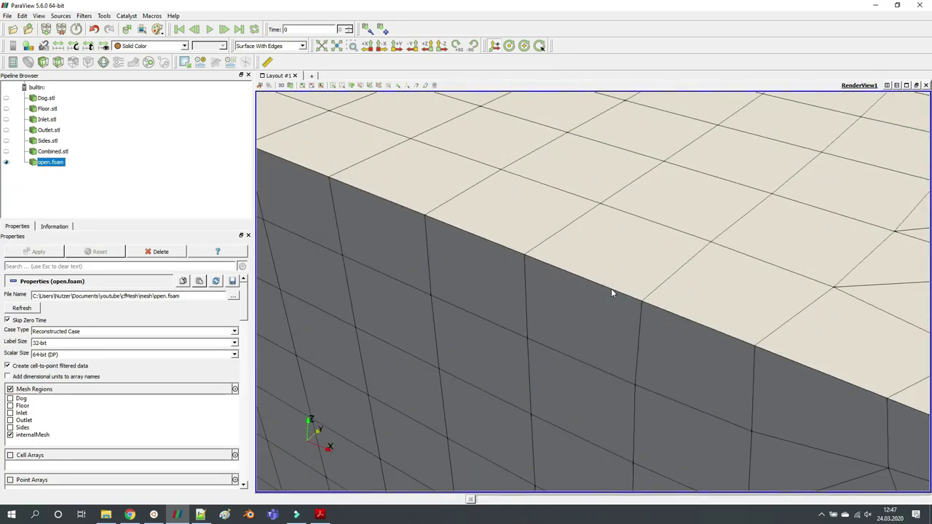
pyautogui.moveTo(608, 295); pyautogui.dragTo(626, 276)
pyautogui.scroll(5, 655, 284)
pyautogui.scroll(-5, 656, 284)
pyautogui.scroll(2, 572, 280)
pyautogui.scroll(-1, 568, 281)
pyautogui.scroll(-1, 560, 273)
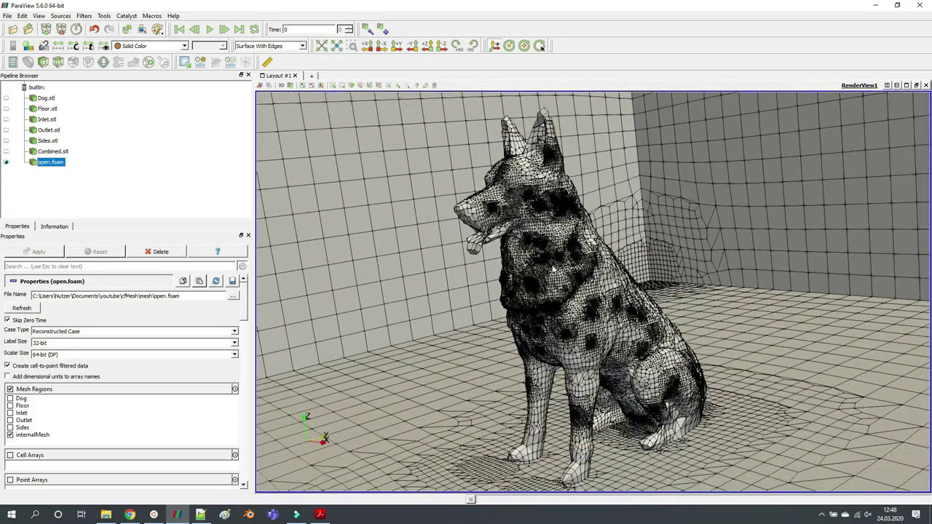
pyautogui.scroll(3, 555, 269)
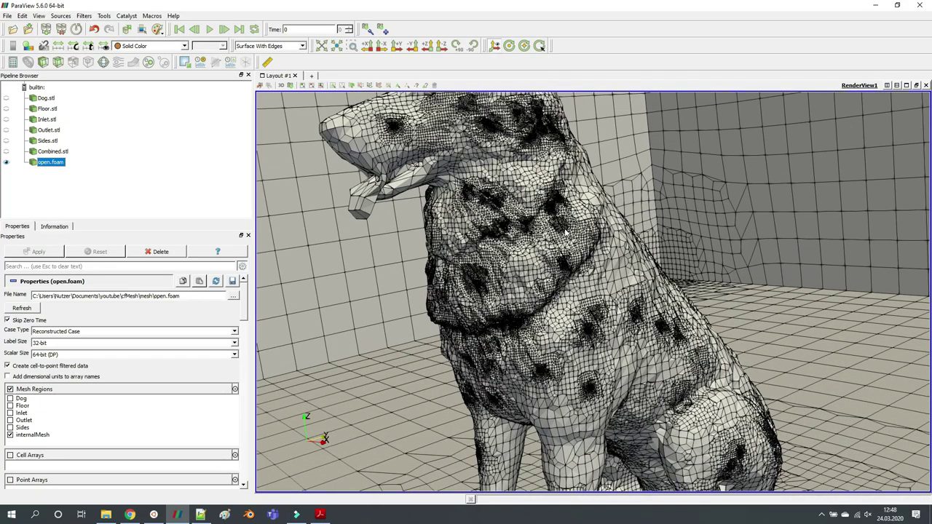
pyautogui.scroll(6, 563, 231)
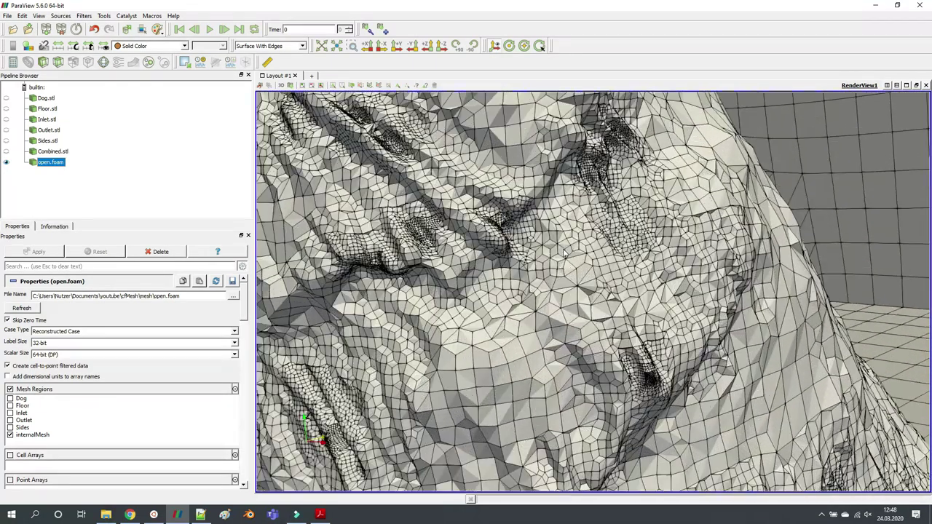
pyautogui.scroll(-5, 580, 193)
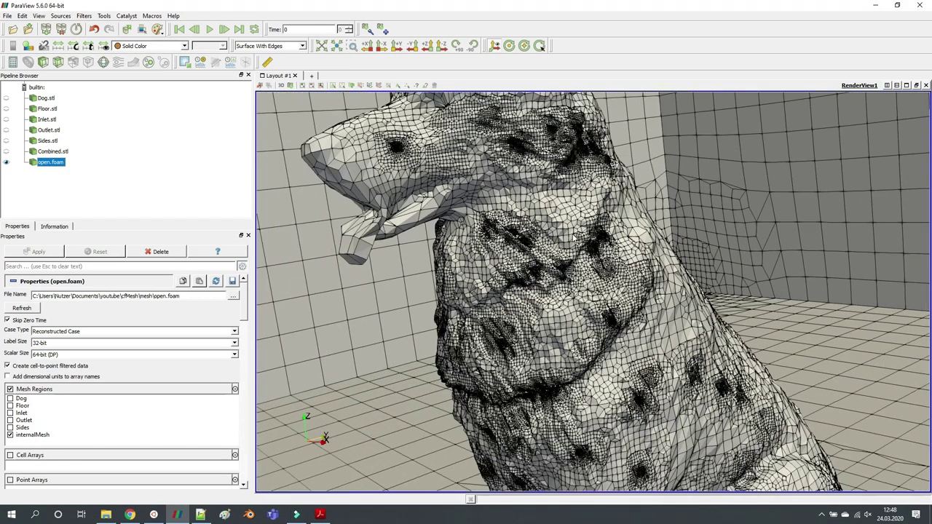
pyautogui.scroll(-5, 563, 227)
pyautogui.click(200, 514)
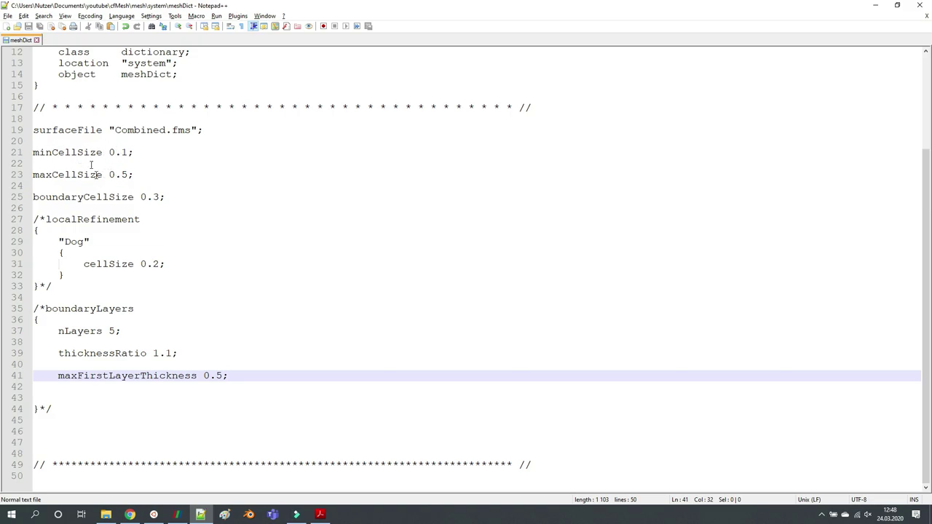
pyautogui.click(177, 515)
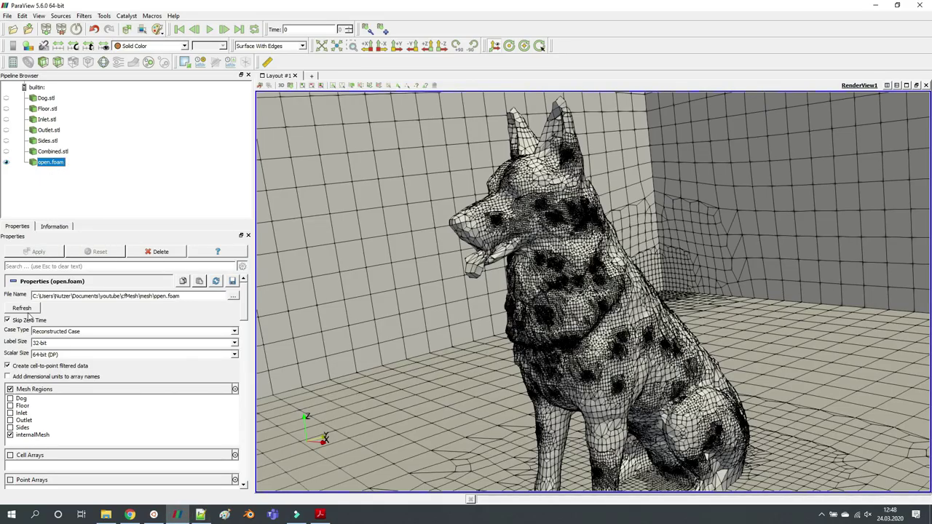
# Reload with Skip Zero Time unchecked and add a Y-normal slice with its plane hidden
pyautogui.click(8, 320)
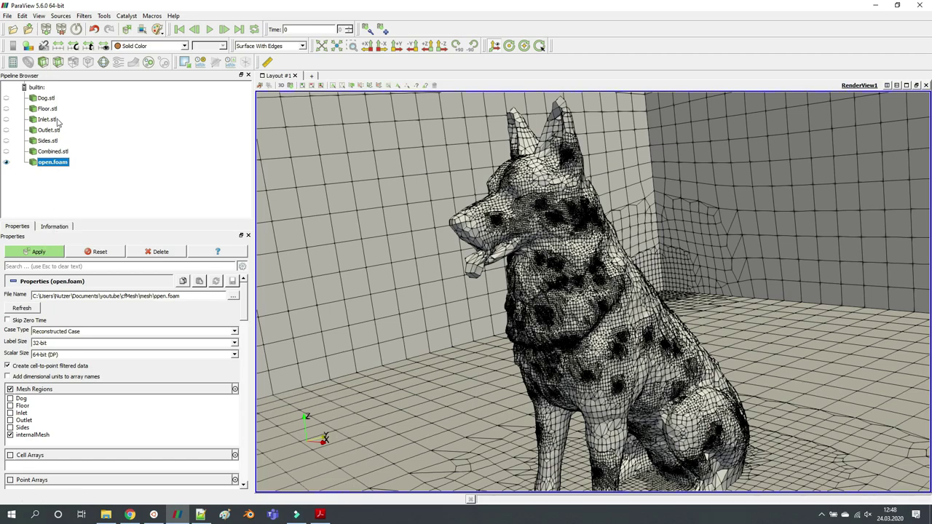
pyautogui.click(33, 252)
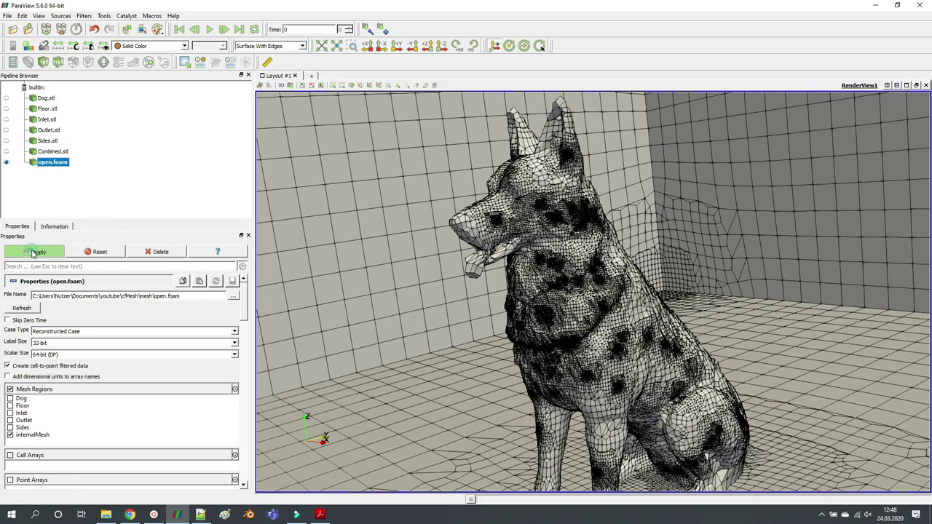
pyautogui.click(59, 62)
pyautogui.click(62, 371)
pyautogui.click(17, 320)
# Make Slice1 an untriangulated X-normal cut displayed as Surface With Edges
pyautogui.click(29, 449)
pyautogui.click(45, 255)
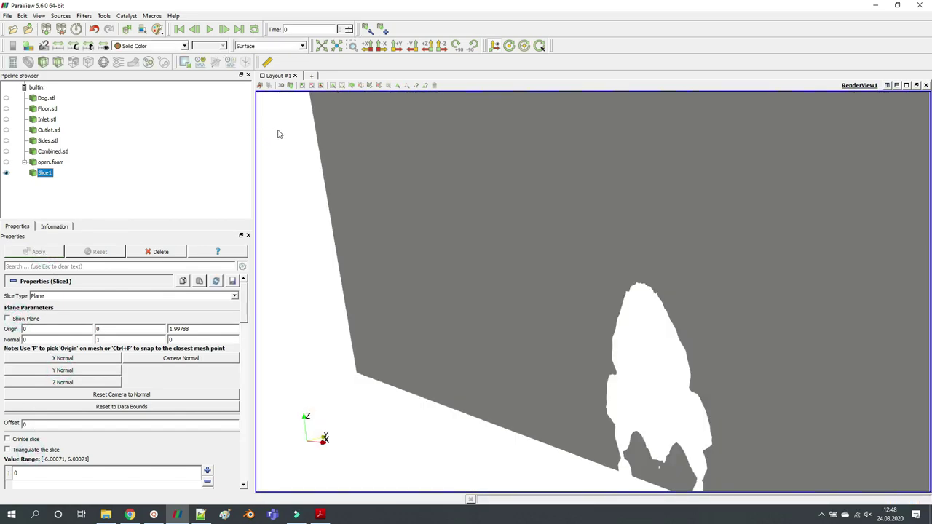
pyautogui.click(81, 358)
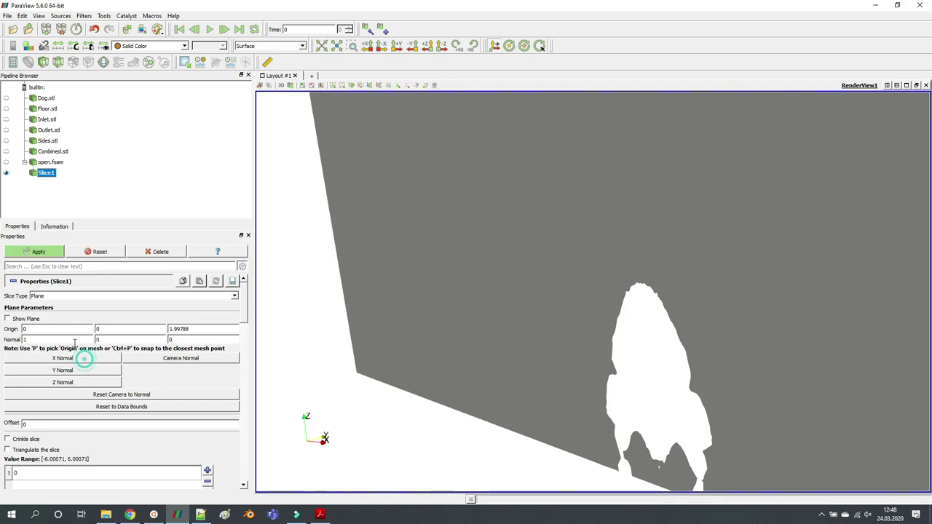
pyautogui.click(27, 251)
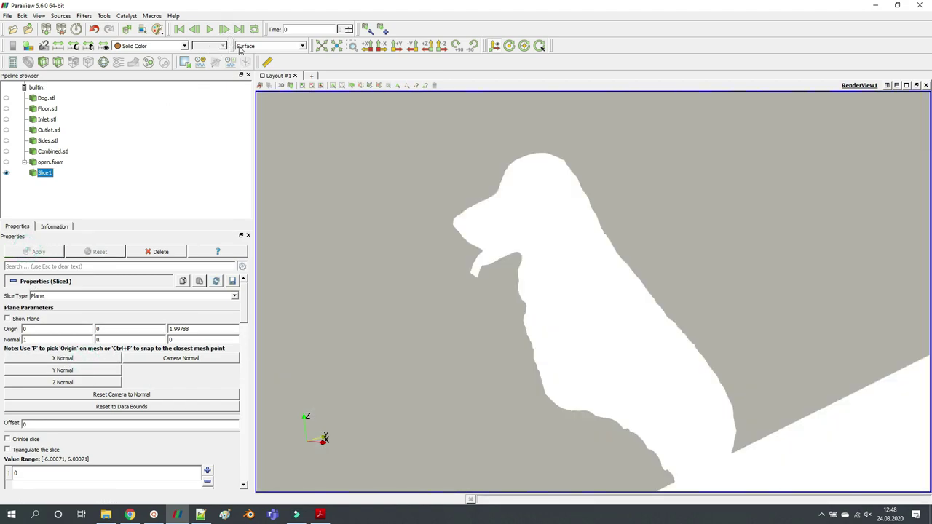
pyautogui.click(240, 46)
pyautogui.click(270, 93)
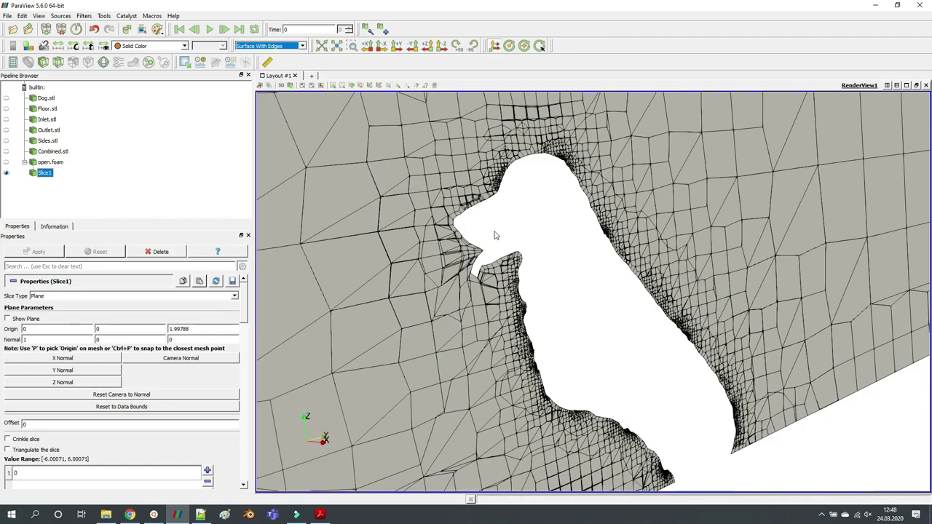
pyautogui.scroll(-5, 494, 235)
pyautogui.moveTo(493, 251); pyautogui.dragTo(527, 233)
pyautogui.scroll(5, 529, 251)
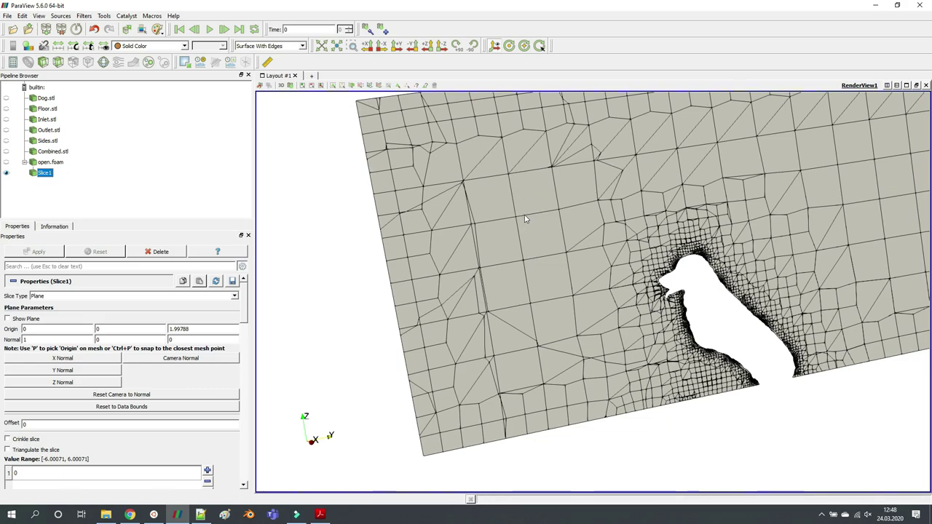
# Change meshDict's maxCellSize 0.5 and boundaryCellSize 0.3 to 0.1 and save
pyautogui.click(200, 514)
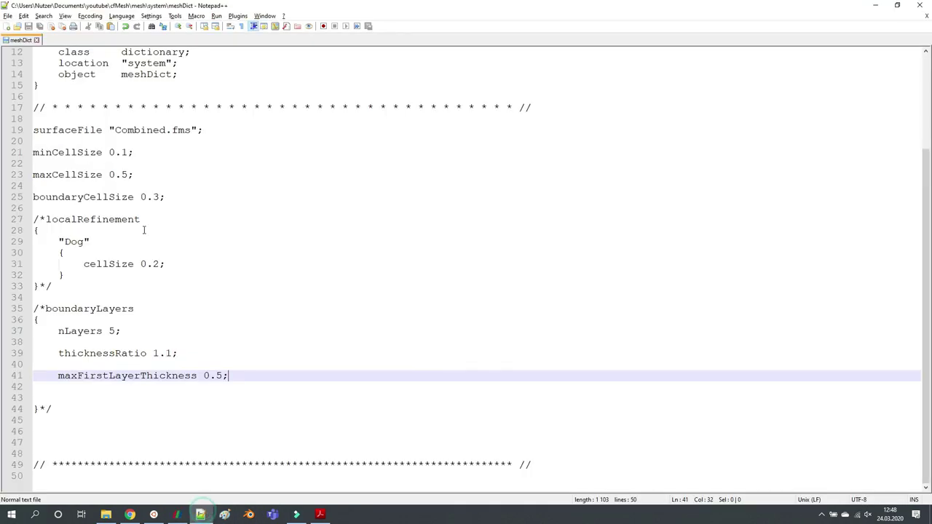
pyautogui.doubleClick(124, 175)
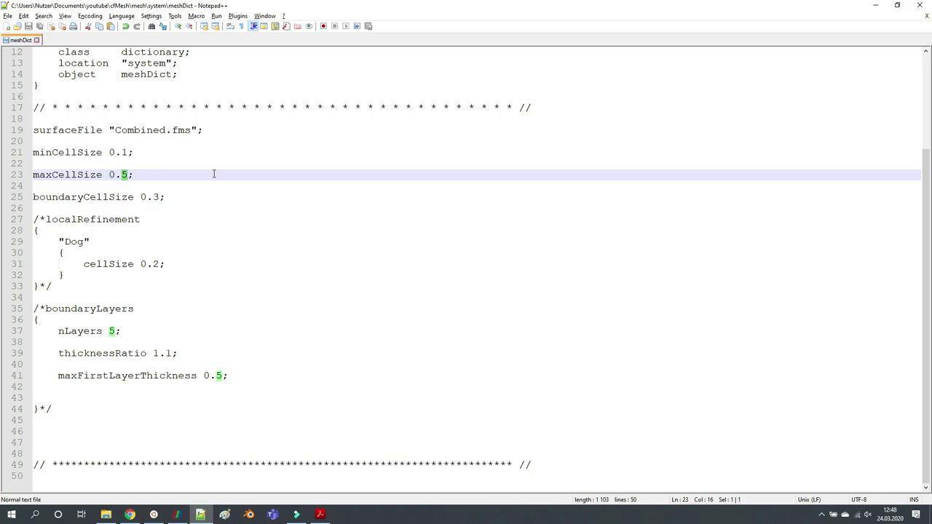
pyautogui.write('1')
pyautogui.doubleClick(154, 198)
pyautogui.write('1')
pyautogui.hotkey('ctrl', 's')
pyautogui.hotkey('alt', 'Tab')
pyautogui.hotkey('alt', 'Tab')
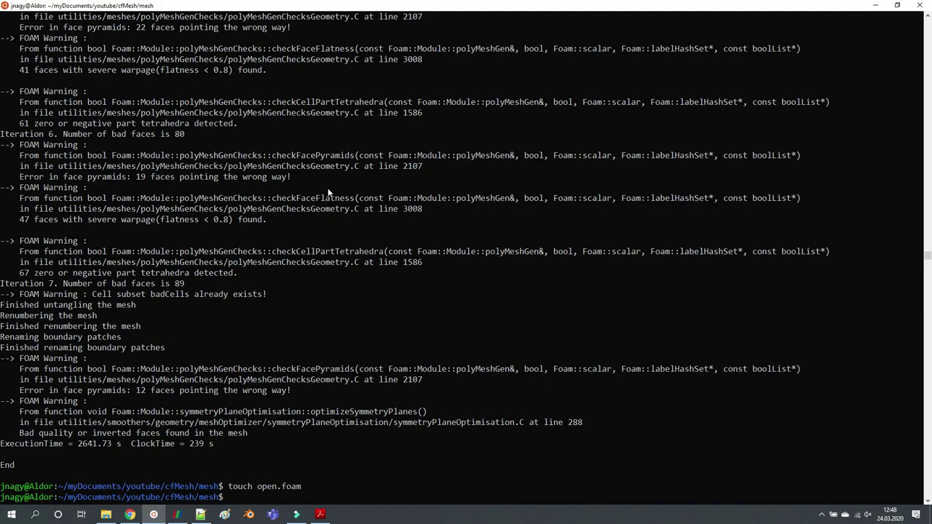
# Rerun cartesianMesh with the 0.1 cell sizes and return to the ParaView slice view
pyautogui.write('cartesianMesh')
pyautogui.press('Return')
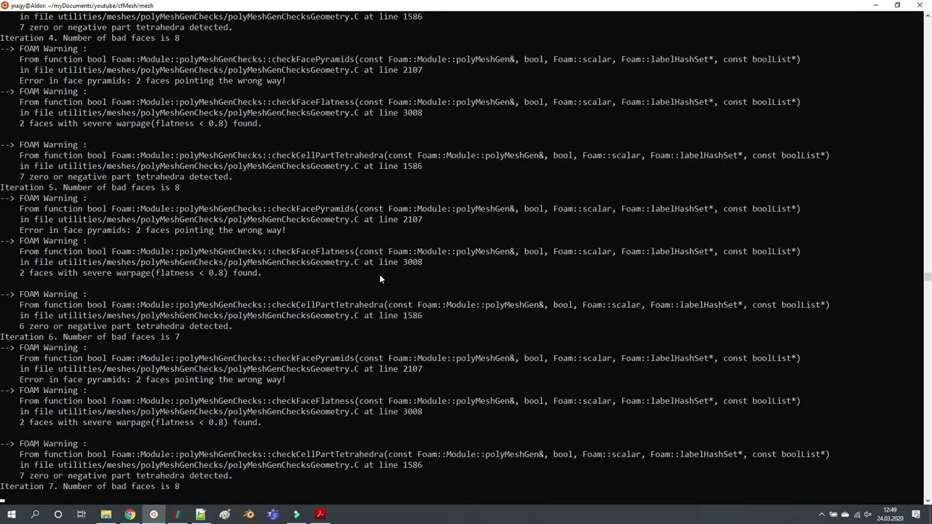
pyautogui.click(177, 514)
pyautogui.scroll(-3, 524, 291)
# Show open.foam's full mesh instead of Slice1 and orbit in toward the dog
pyautogui.scroll(2, 559, 302)
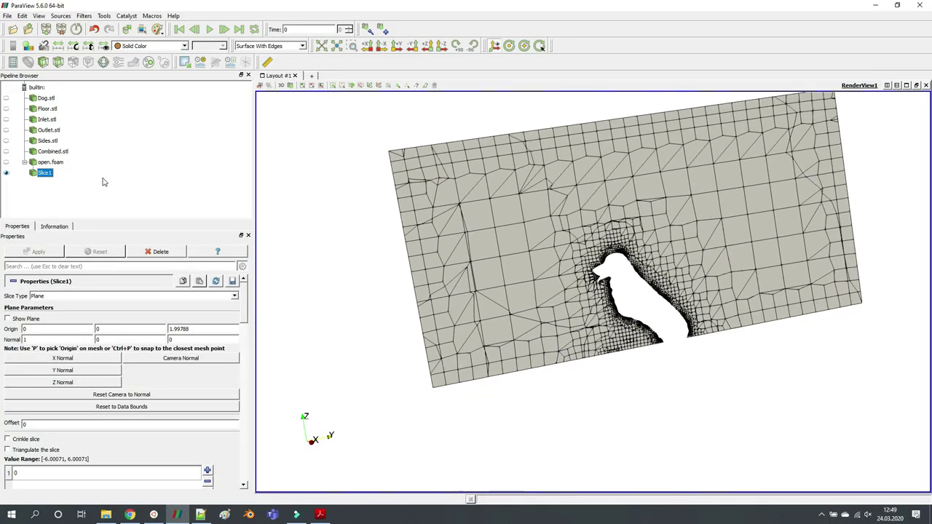
pyautogui.click(6, 162)
pyautogui.click(6, 172)
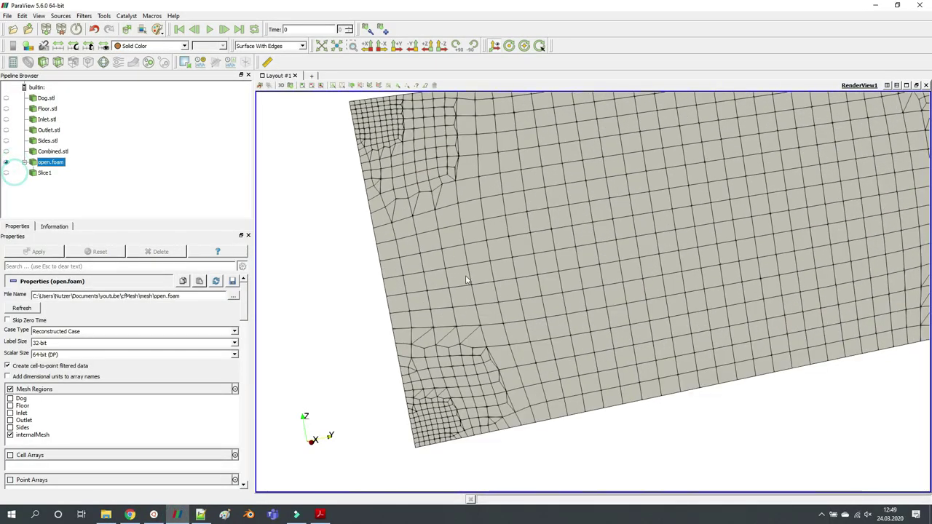
pyautogui.moveTo(510, 291); pyautogui.dragTo(541, 300)
pyautogui.scroll(6, 583, 306)
pyautogui.scroll(5, 490, 288)
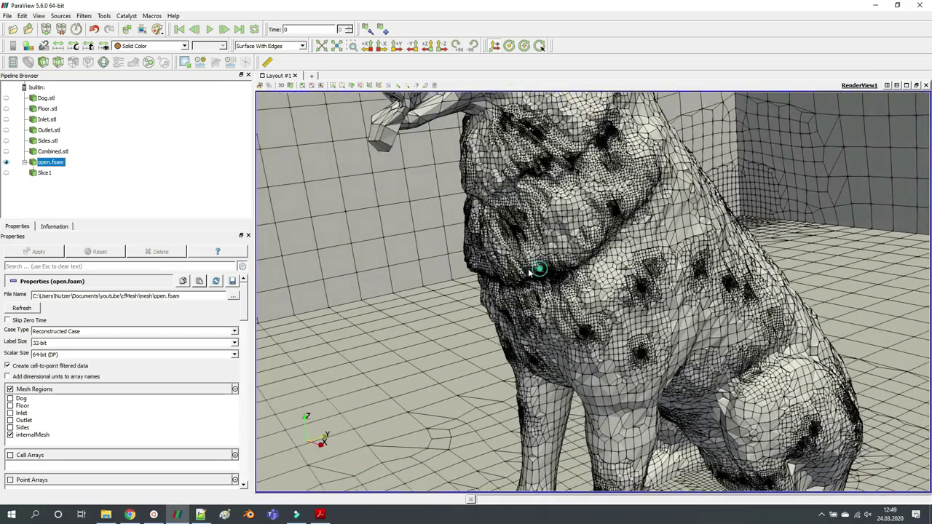
pyautogui.moveTo(539, 270); pyautogui.dragTo(575, 338)
pyautogui.scroll(-5, 564, 364)
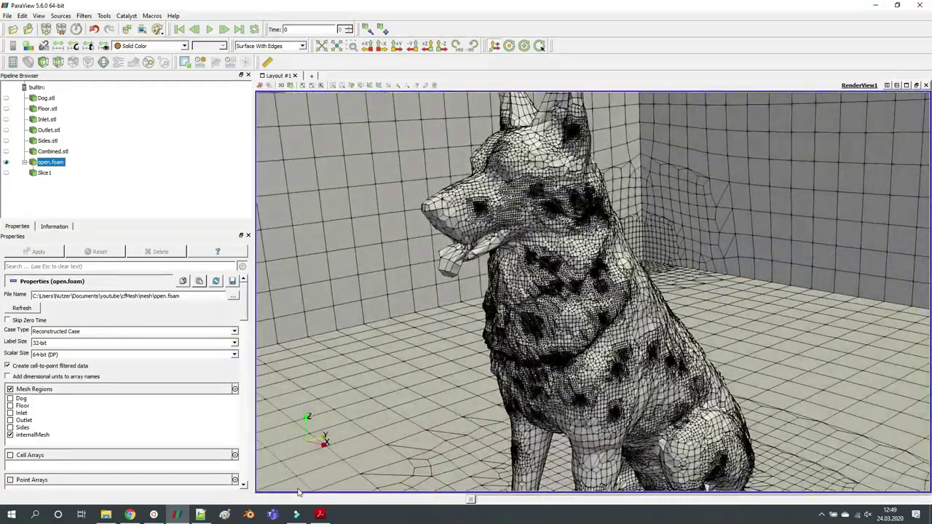
pyautogui.click(152, 515)
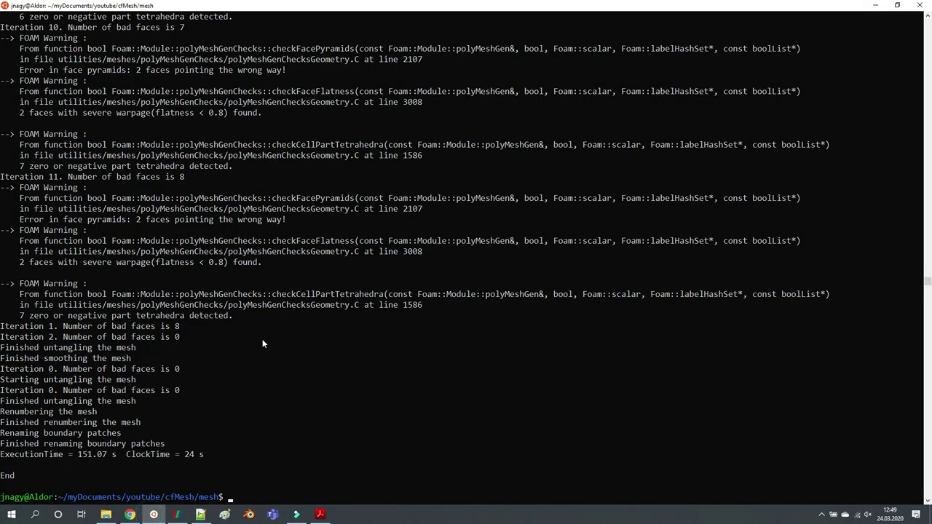
# Highlight the 24 s ClockTime in the terminal, then orbit the dog mesh in ParaView
pyautogui.moveTo(257, 457); pyautogui.dragTo(182, 456)
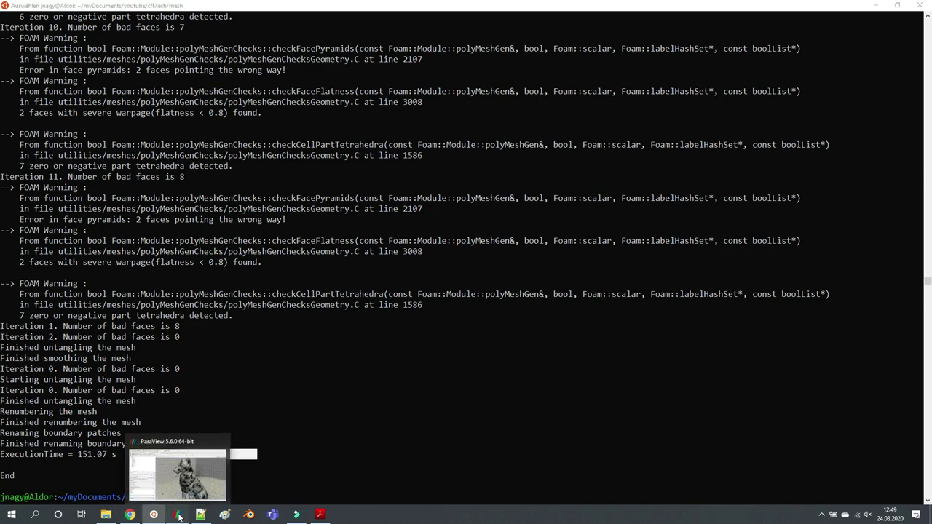
pyautogui.click(179, 516)
pyautogui.moveTo(458, 266); pyautogui.dragTo(557, 280)
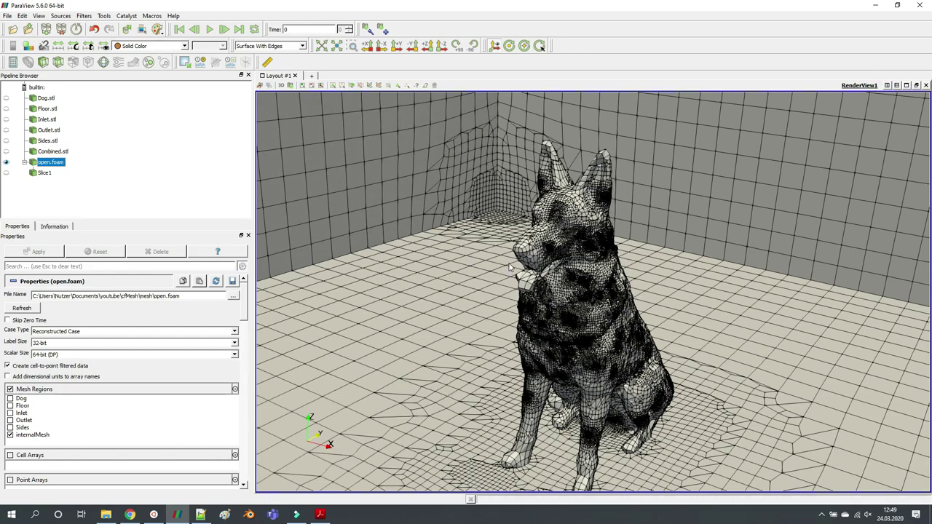
# Reload the regenerated mesh and orbit around the dog
pyautogui.moveTo(551, 270); pyautogui.dragTo(525, 255)
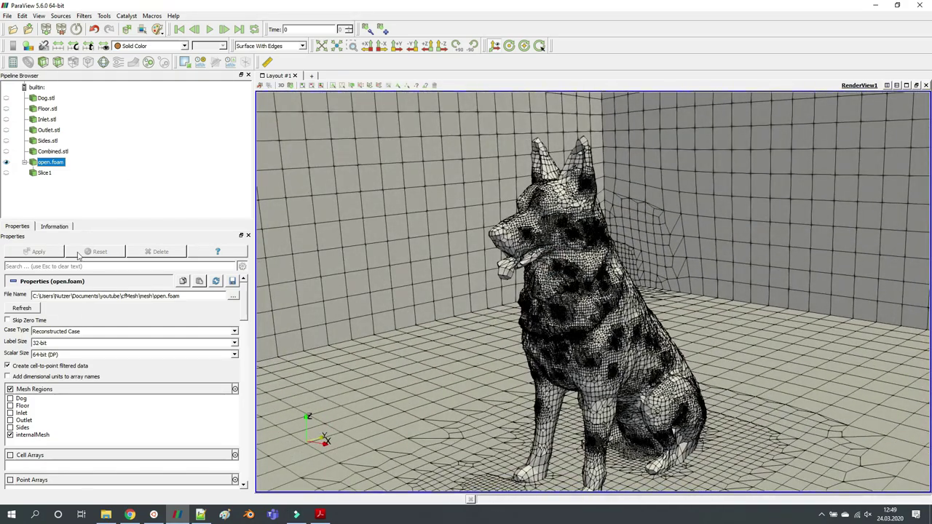
pyautogui.click(22, 308)
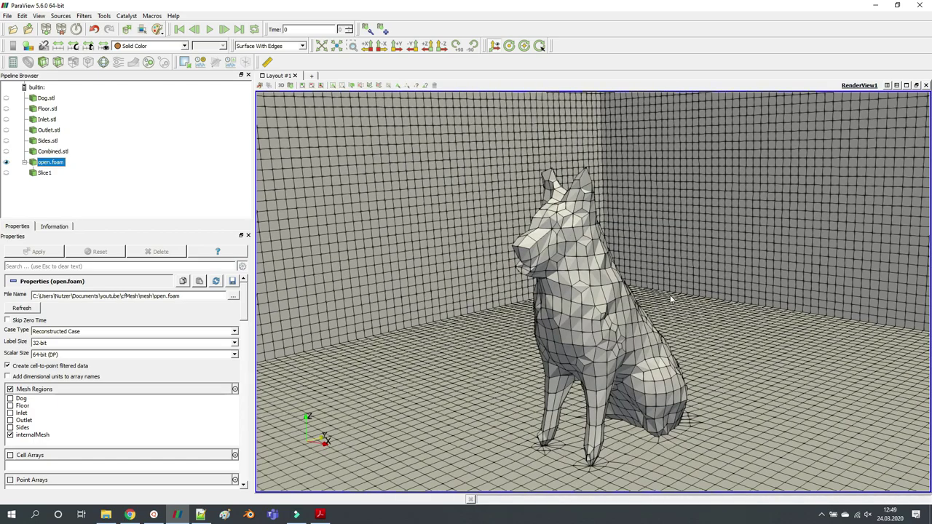
pyautogui.moveTo(670, 298); pyautogui.dragTo(576, 345)
pyautogui.scroll(10, 509, 332)
pyautogui.scroll(-10, 510, 332)
pyautogui.scroll(10, 576, 345)
pyautogui.scroll(-10, 555, 300)
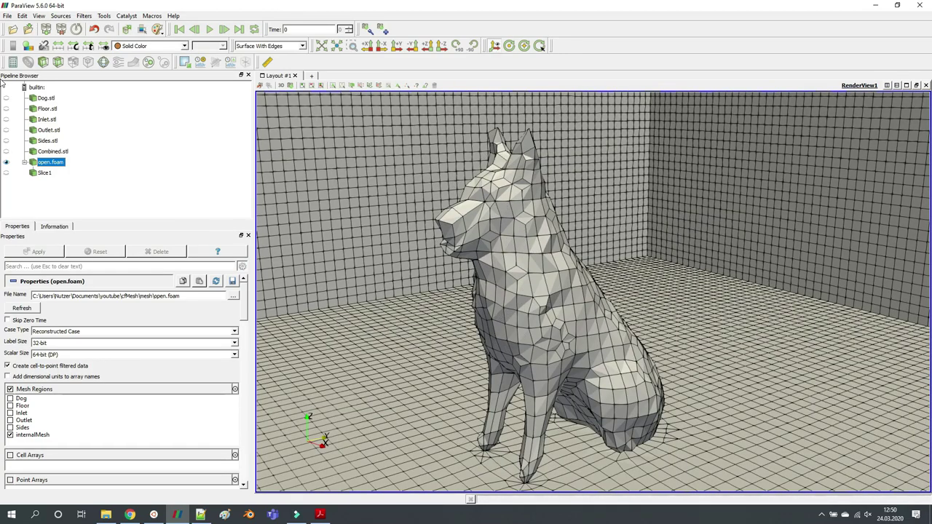
# Show Slice1 instead of the full mesh and inspect the cut
pyautogui.click(6, 173)
pyautogui.click(6, 161)
pyautogui.moveTo(366, 211); pyautogui.dragTo(337, 210)
pyautogui.scroll(-10, 337, 210)
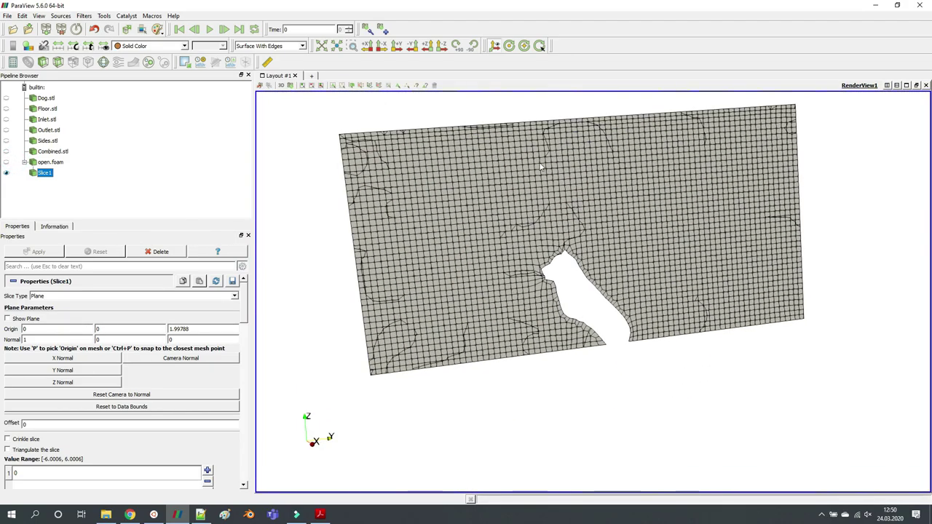
pyautogui.moveTo(508, 274); pyautogui.dragTo(553, 291)
pyautogui.scroll(5, 640, 364)
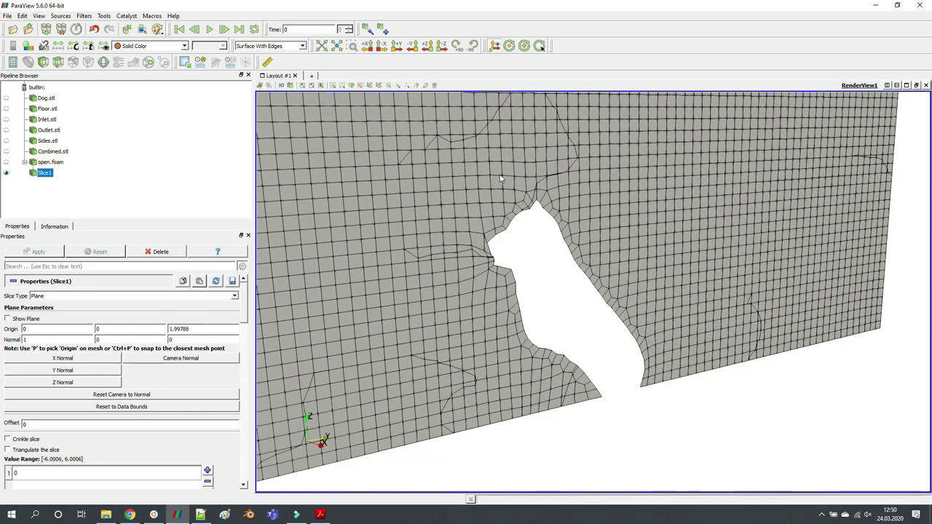
# Bring the full mesh back, hide Slice1, and zoom on the dog
pyautogui.click(6, 162)
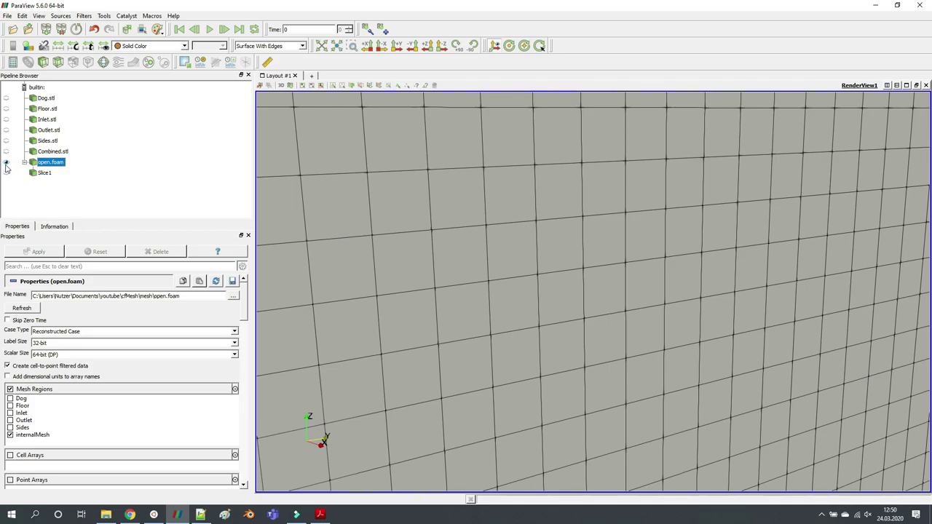
pyautogui.click(7, 173)
pyautogui.scroll(-10, 452, 223)
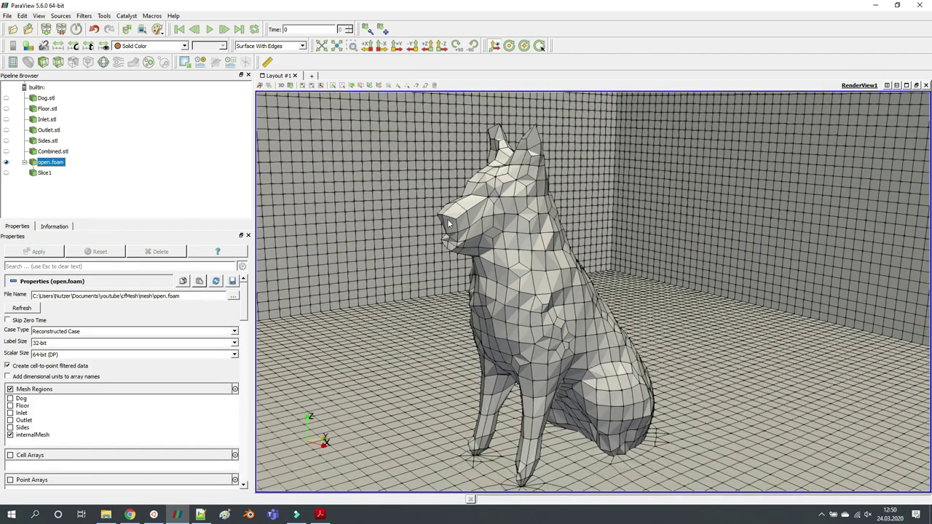
pyautogui.scroll(10, 510, 251)
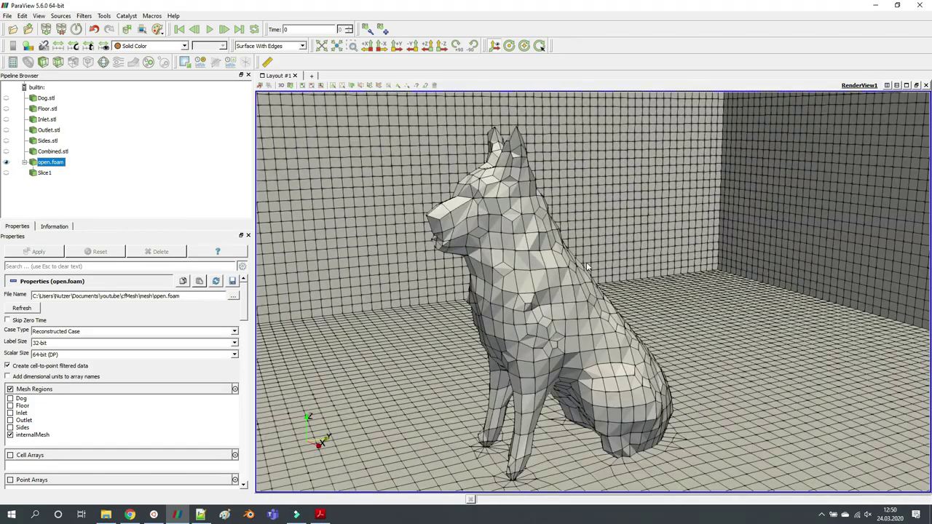
pyautogui.scroll(-3, 537, 276)
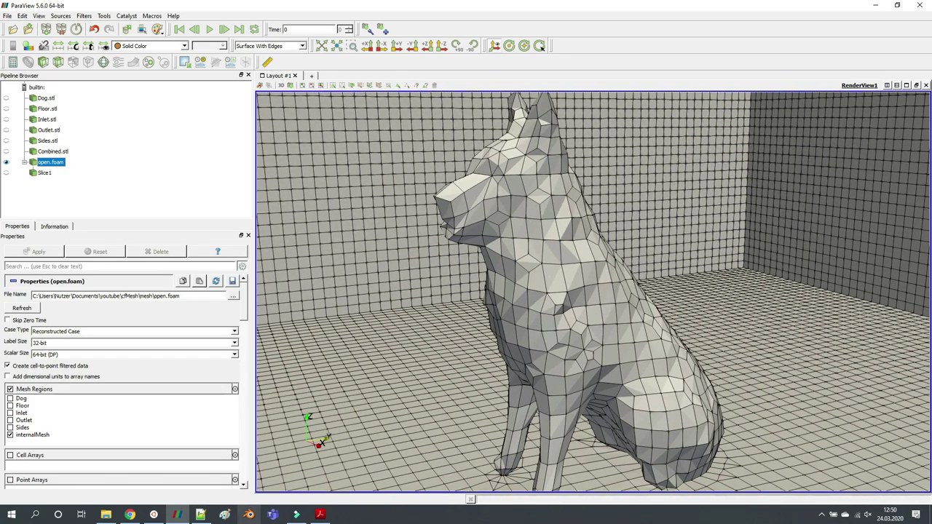
pyautogui.click(200, 515)
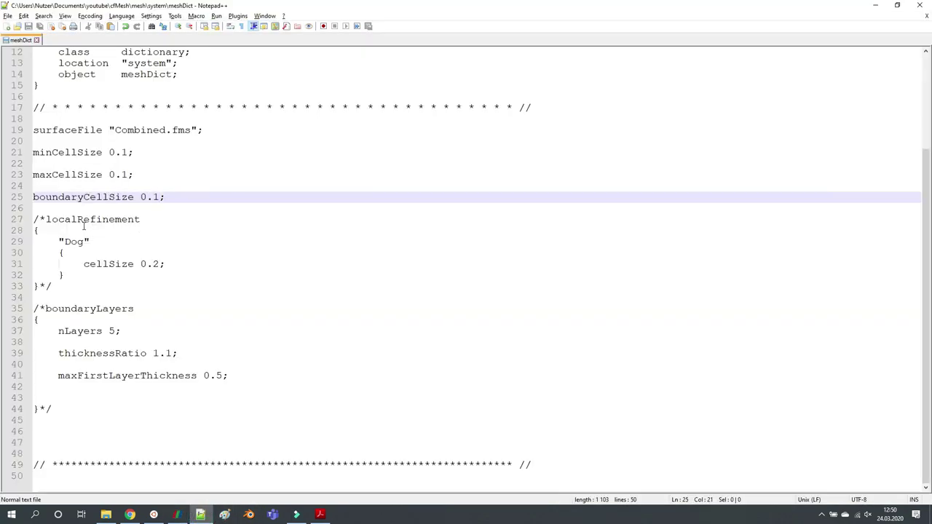
# Uncomment the localRefinement block in meshDict and save
pyautogui.moveTo(43, 218); pyautogui.dragTo(12, 218)
pyautogui.press('Delete')
pyautogui.press('Down')
pyautogui.press('Down')
pyautogui.press('Down')
pyautogui.press('Down')
pyautogui.press('Down')
pyautogui.press('Down')
pyautogui.press('End')
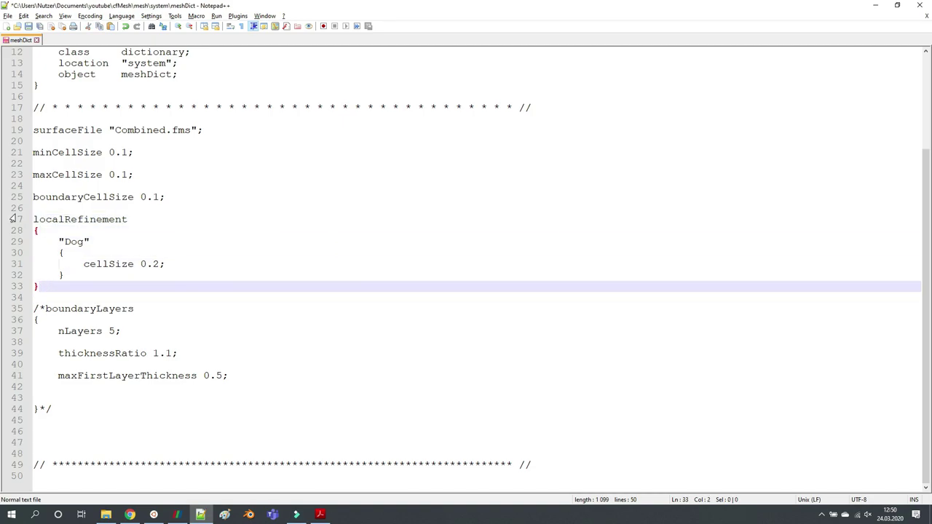
pyautogui.hotkey('ctrl', 's')
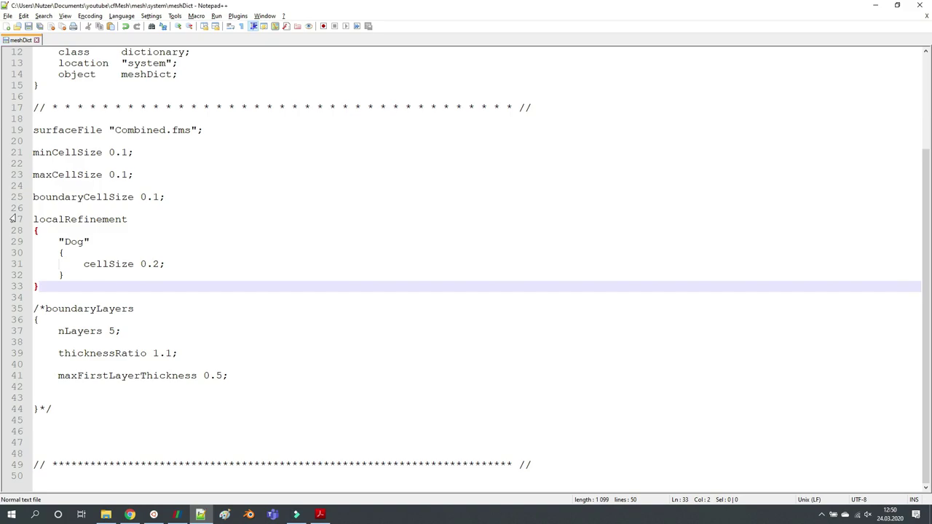
# Change the Dog refinement cellSize from 0.2 to 0.025 and save meshDict
pyautogui.press('Up')
pyautogui.press('Up')
pyautogui.press('End')
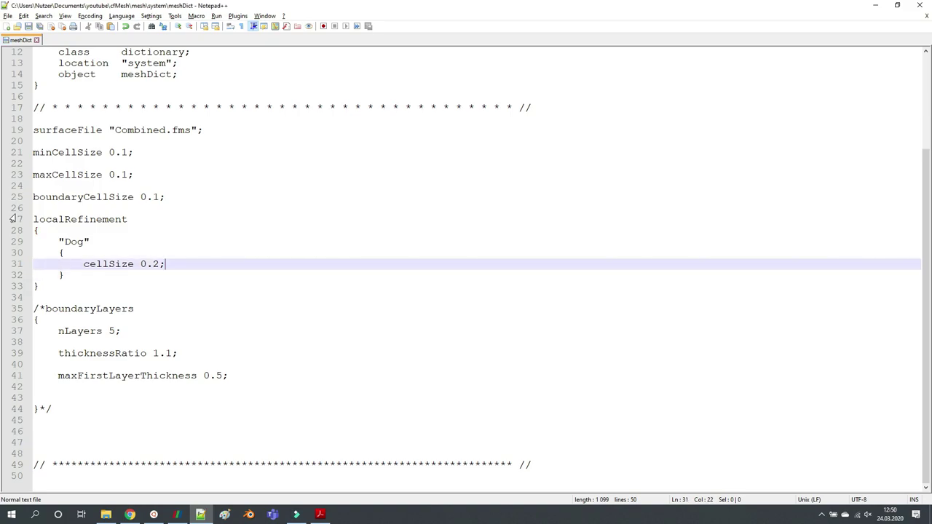
pyautogui.press('BackSpace')
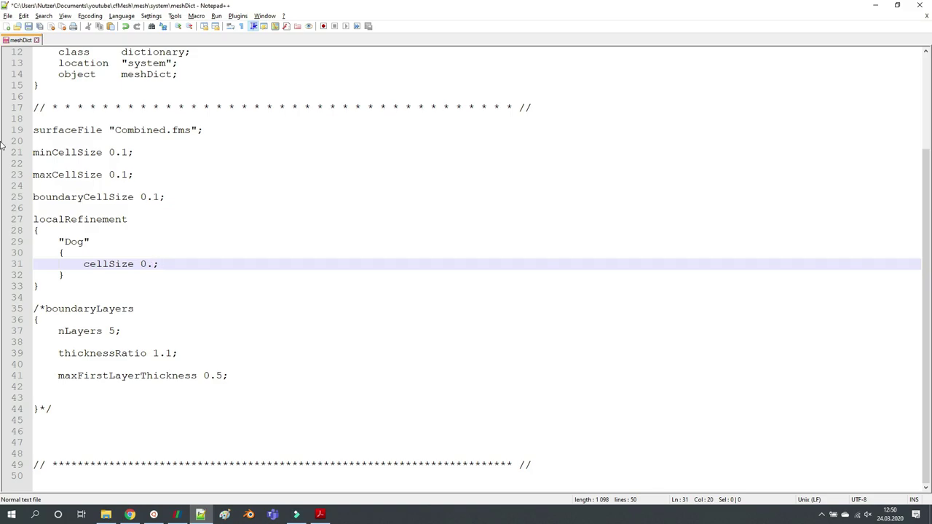
pyautogui.doubleClick(154, 197)
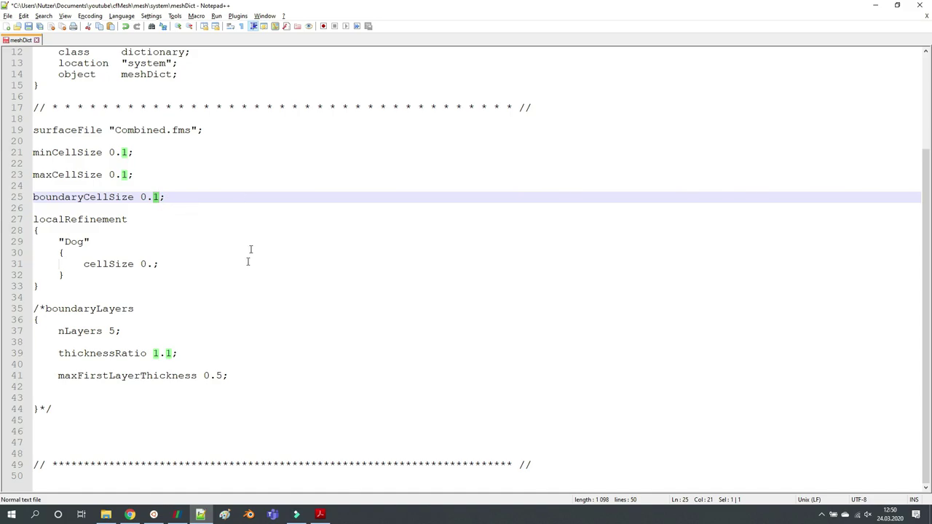
pyautogui.click(152, 264)
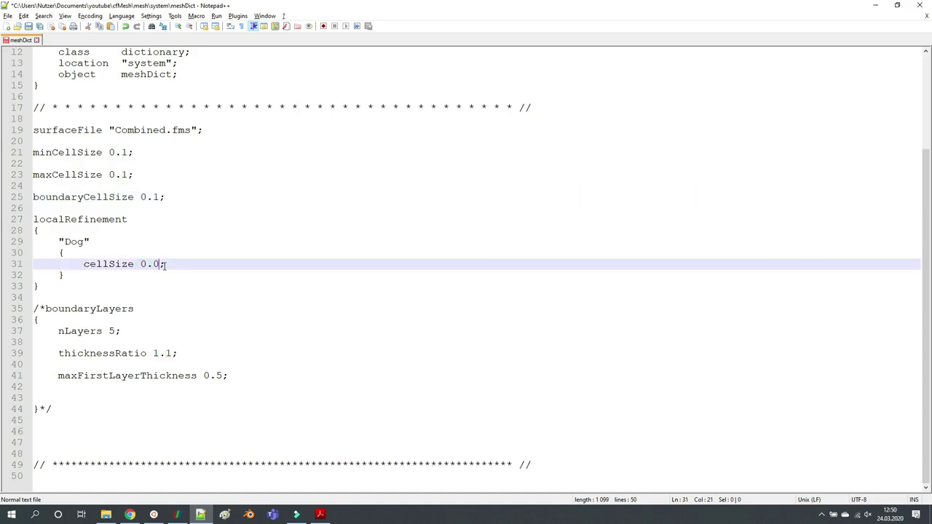
pyautogui.hotkey('ctrl', 's')
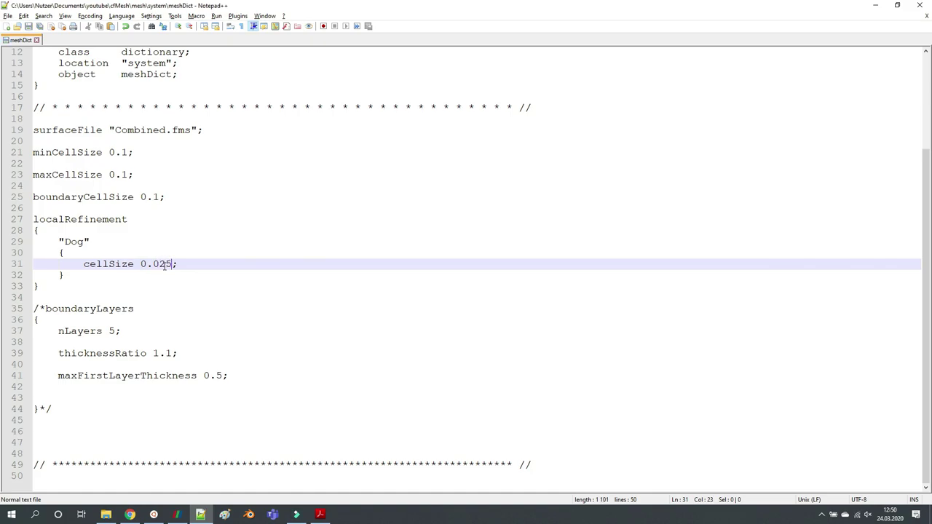
# Rerun cartesianMesh in the terminal by recalling the previous command
pyautogui.hotkey('alt', 'Tab')
pyautogui.press('Up')
pyautogui.press('Return')
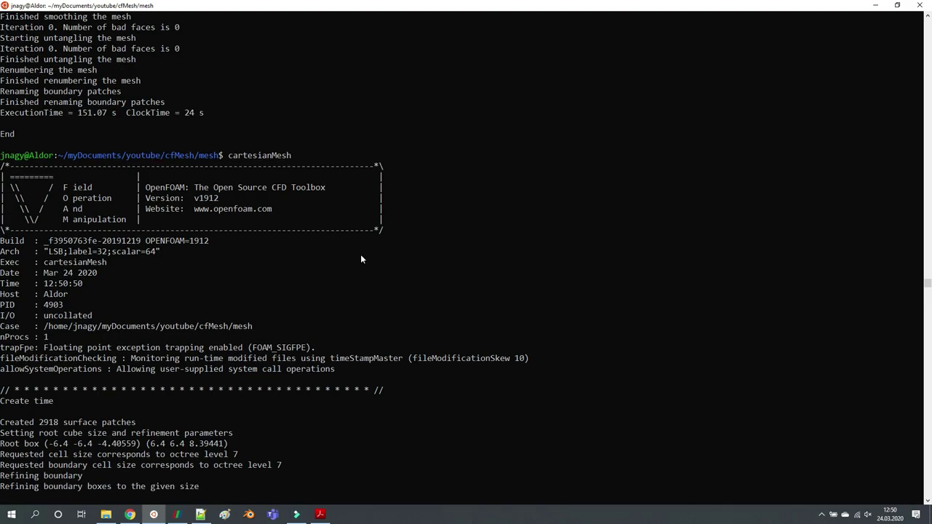
# Orbit the dog mesh in ParaView while meshing runs, then mark the 19 s ClockTime
pyautogui.hotkey('alt', 'Tab')
pyautogui.press('Tab')
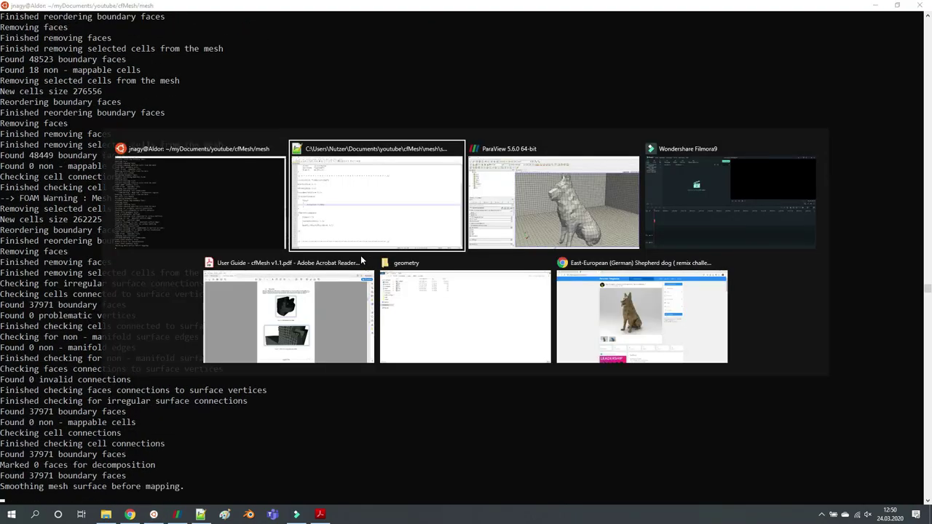
pyautogui.scroll(10, 527, 294)
pyautogui.scroll(-10, 554, 289)
pyautogui.moveTo(554, 289); pyautogui.dragTo(564, 324)
pyautogui.scroll(10, 654, 321)
pyautogui.scroll(-10, 654, 320)
pyautogui.scroll(5, 655, 320)
pyautogui.scroll(-3, 701, 318)
pyautogui.hotkey('alt', 'Tab')
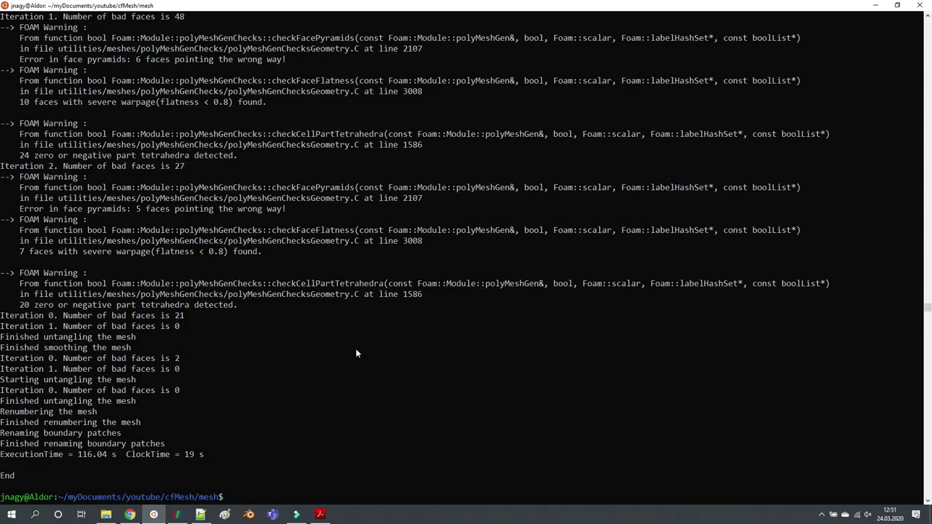
pyautogui.moveTo(146, 454); pyautogui.dragTo(247, 454)
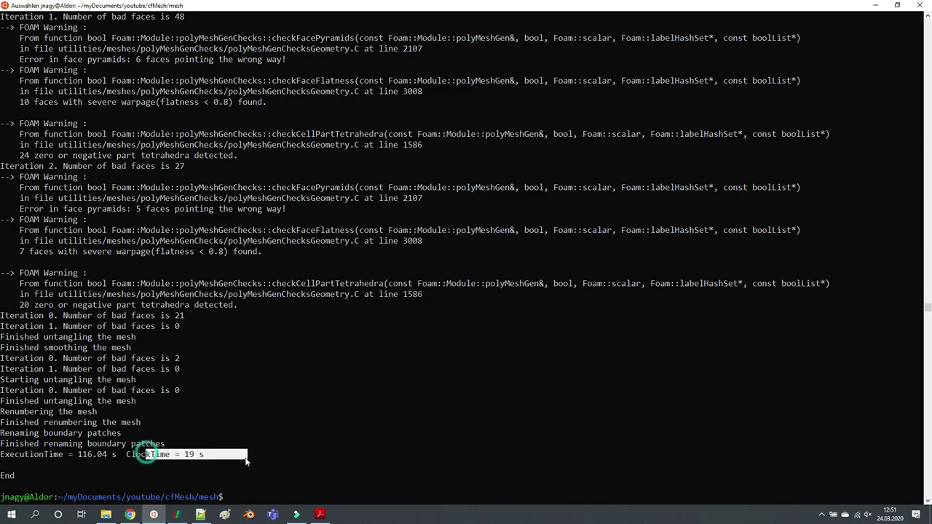
# Reload open.foam in ParaView to display the locally refined dog mesh
pyautogui.click(177, 514)
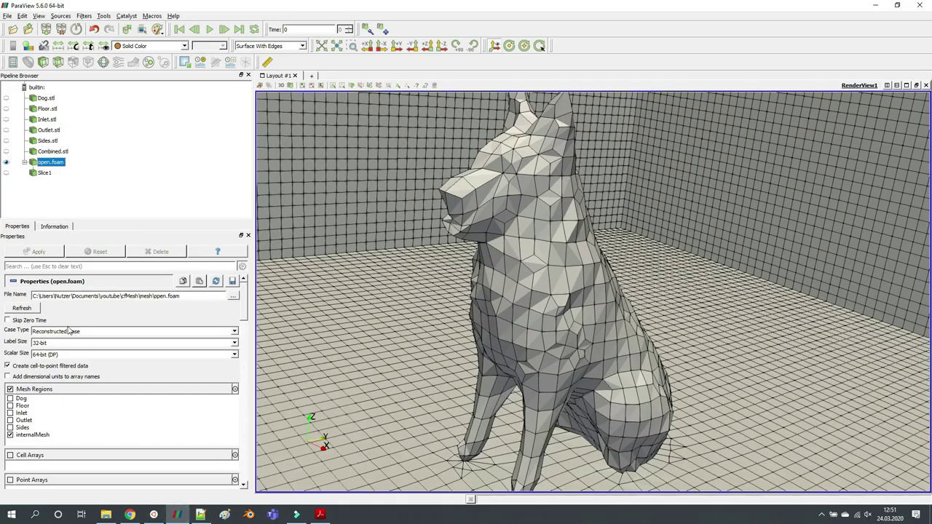
pyautogui.click(22, 308)
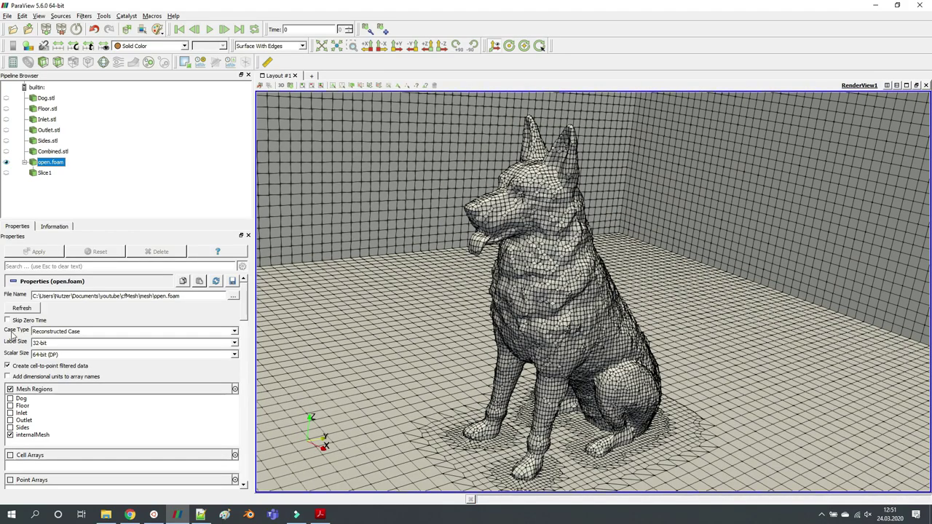
pyautogui.scroll(10, 655, 315)
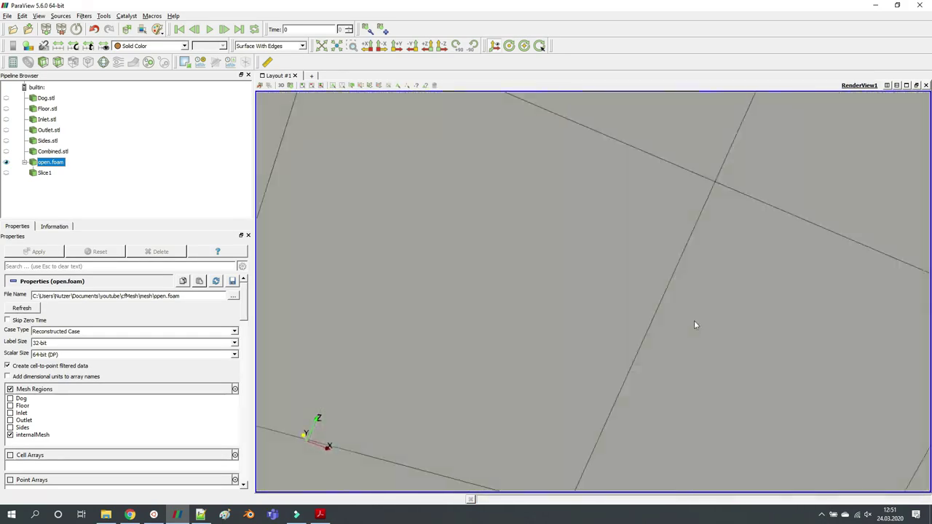
pyautogui.scroll(-10, 694, 324)
pyautogui.scroll(6, 484, 293)
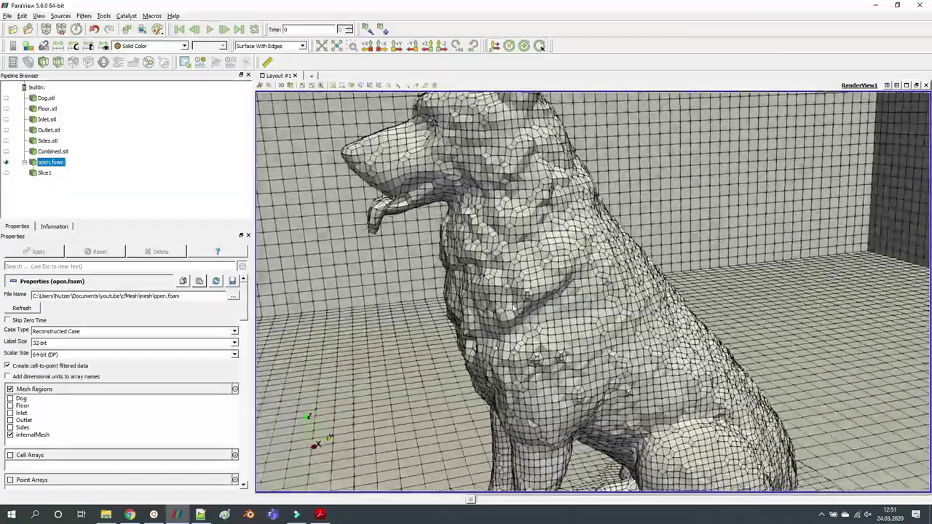
pyautogui.moveTo(513, 308); pyautogui.dragTo(480, 309)
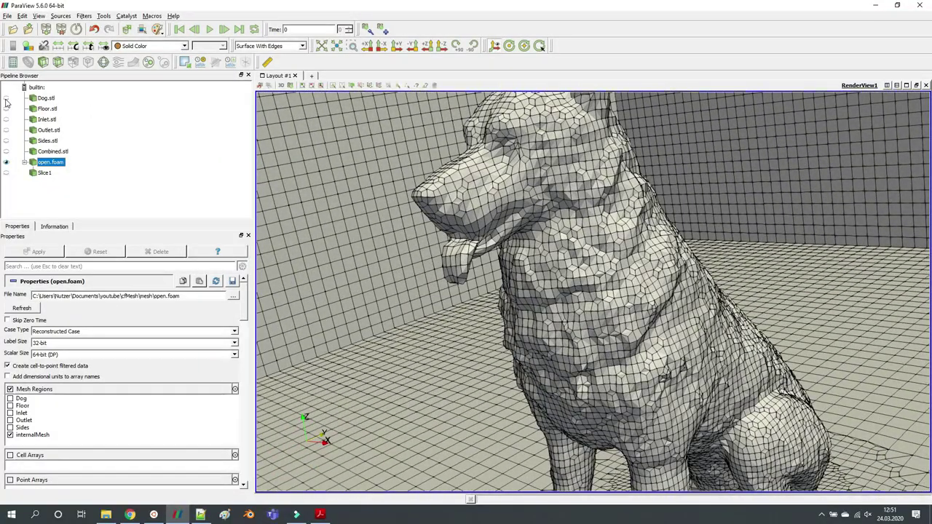
# Compare the refined mesh against the original Dog.stl surface by toggling their visibility
pyautogui.click(7, 98)
pyautogui.click(6, 161)
pyautogui.click(7, 161)
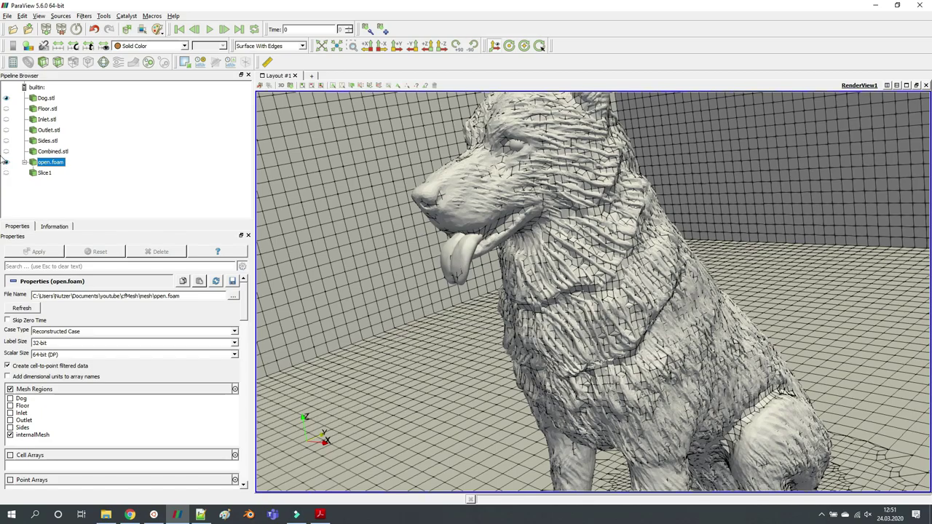
pyautogui.click(7, 161)
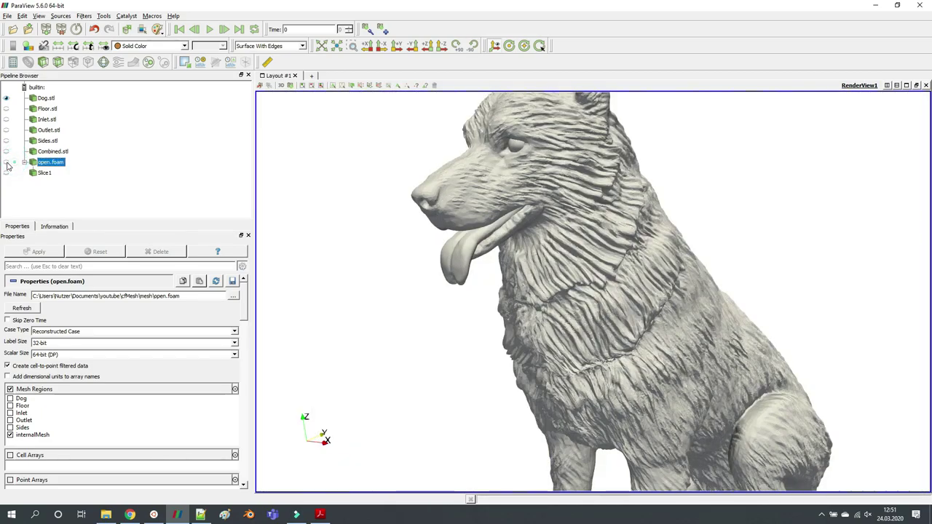
pyautogui.click(6, 161)
pyautogui.click(6, 97)
pyautogui.moveTo(664, 332); pyautogui.dragTo(582, 346)
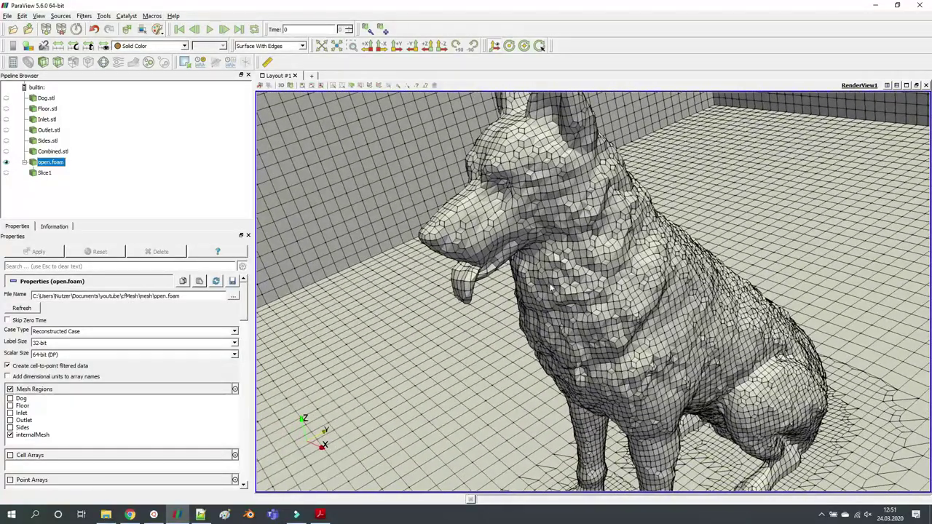
# Back in meshDict, change the Dog surface cellSize to 0.025
pyautogui.click(198, 515)
pyautogui.press('BackSpace')
pyautogui.write('25;')
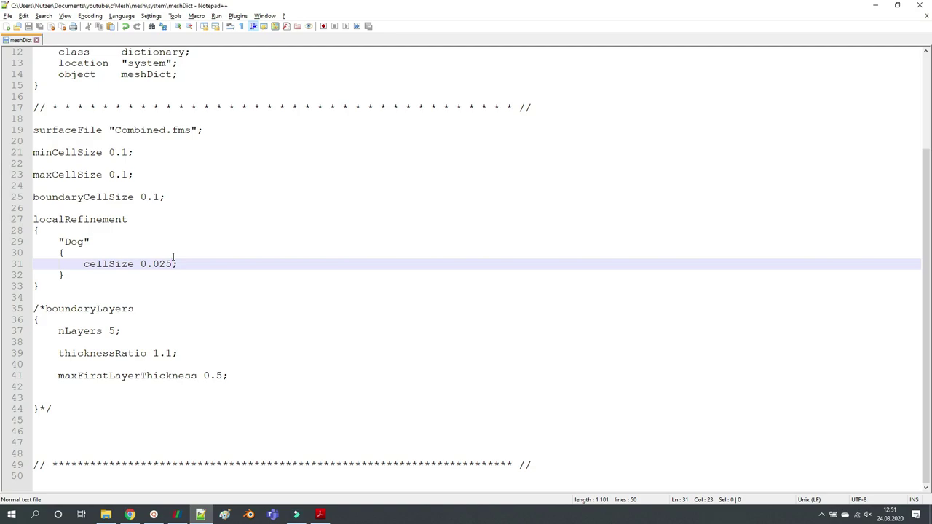
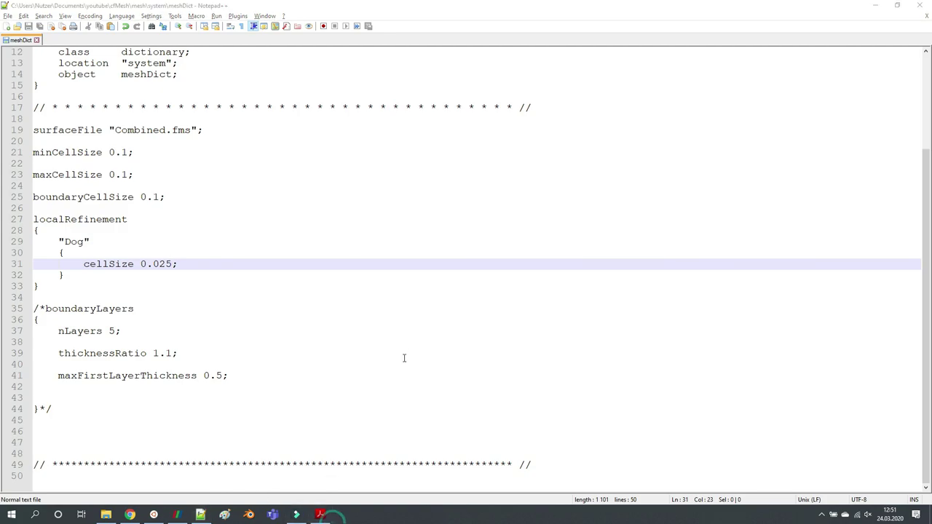
# Scroll the cfMesh User Guide down to section 4.5 Boundary layers
pyautogui.click(319, 514)
pyautogui.scroll(-4, 437, 358)
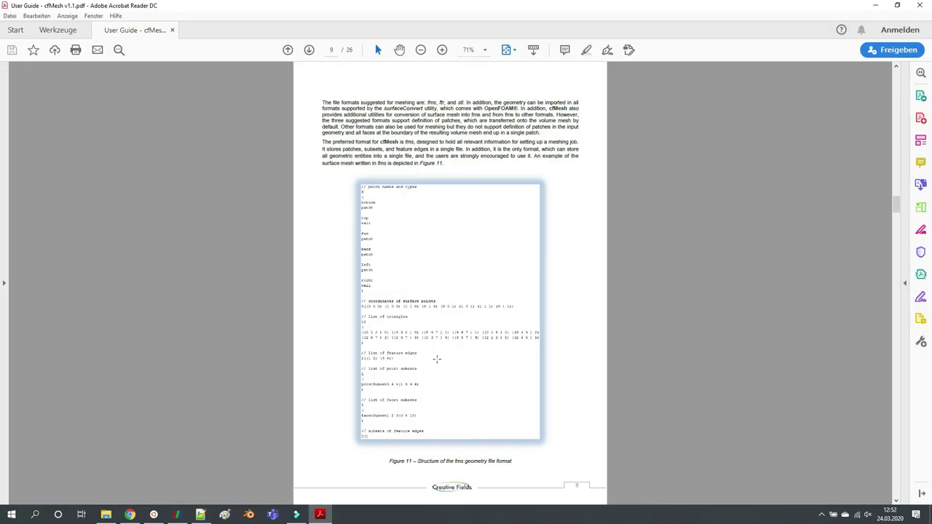
pyautogui.tripleClick(434, 312)
pyautogui.scroll(-1, 429, 328)
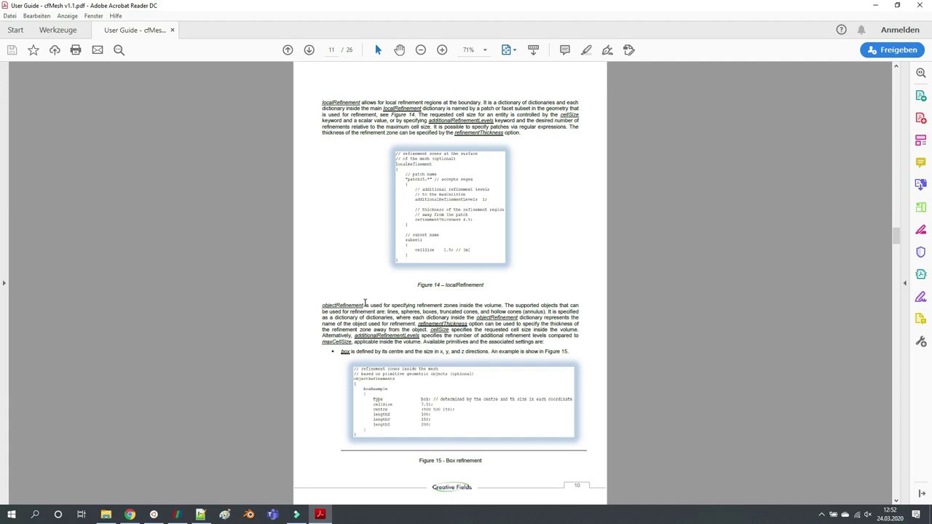
pyautogui.scroll(-6, 350, 351)
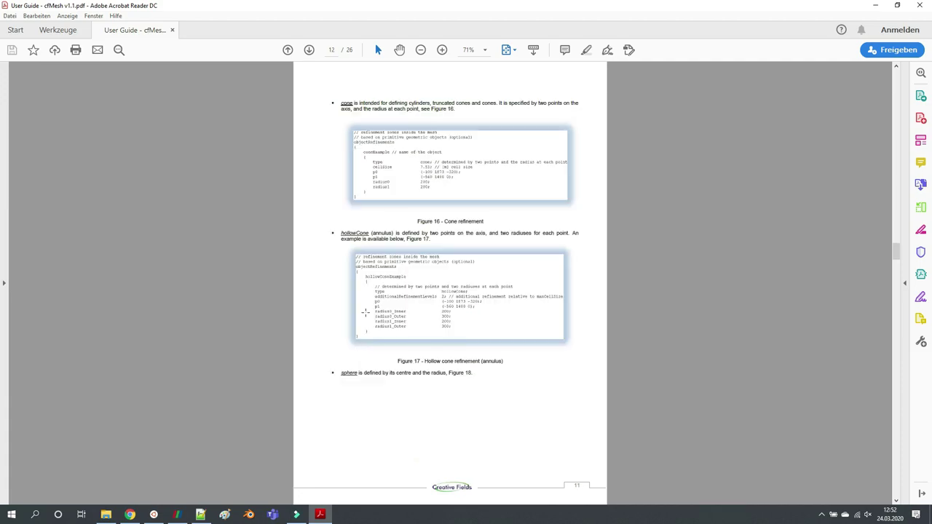
pyautogui.scroll(-6, 427, 245)
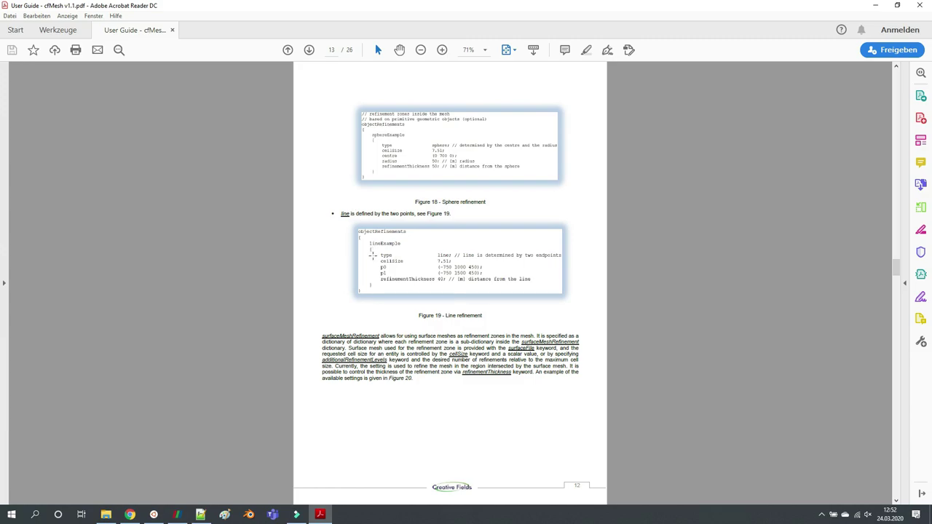
pyautogui.scroll(-6, 381, 307)
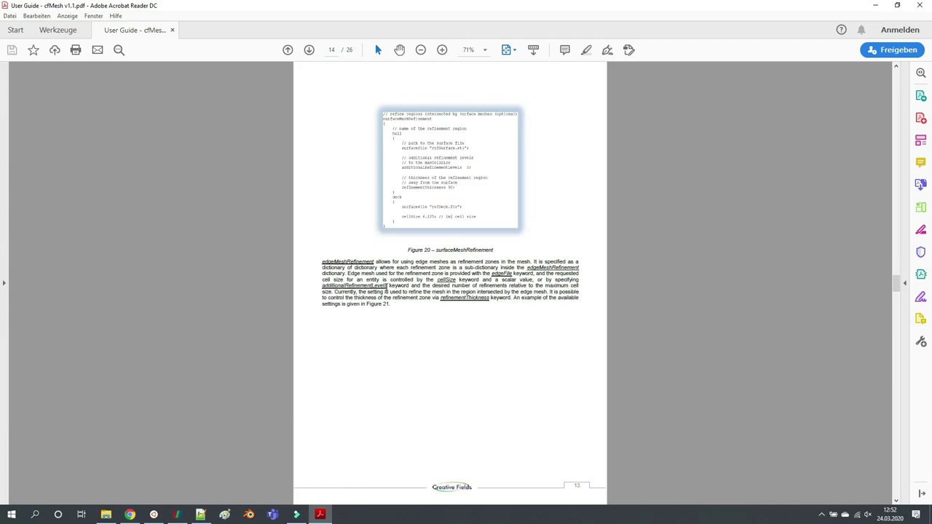
pyautogui.scroll(-6, 349, 217)
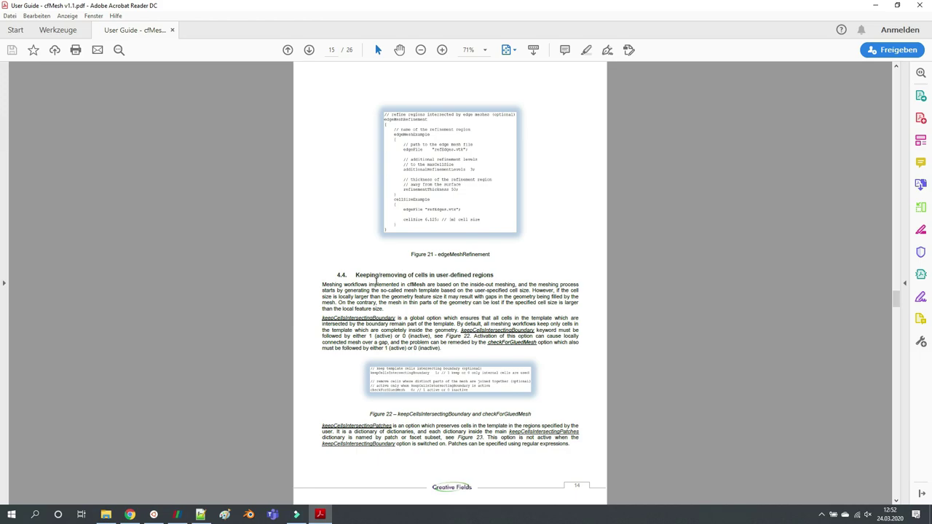
pyautogui.scroll(-6, 352, 285)
pyautogui.scroll(6, 372, 291)
pyautogui.scroll(-6, 417, 291)
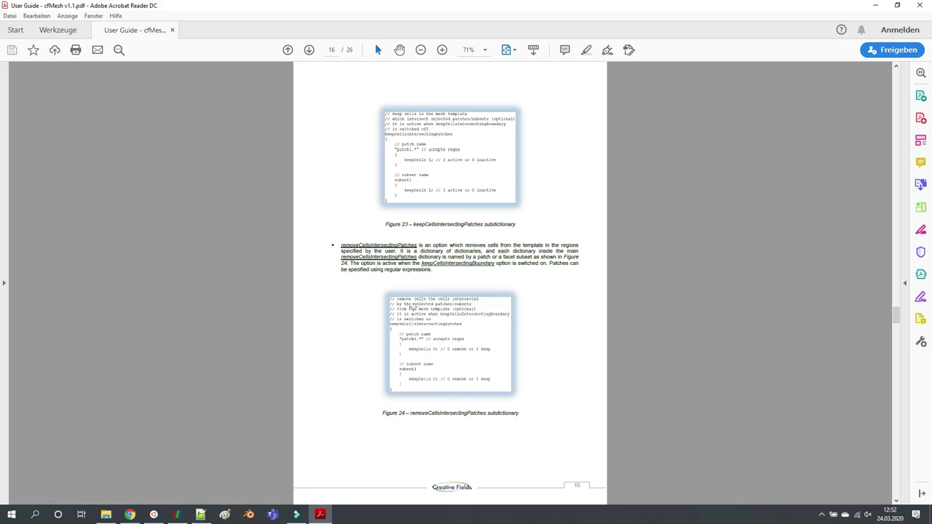
pyautogui.scroll(-6, 412, 308)
pyautogui.tripleClick(365, 101)
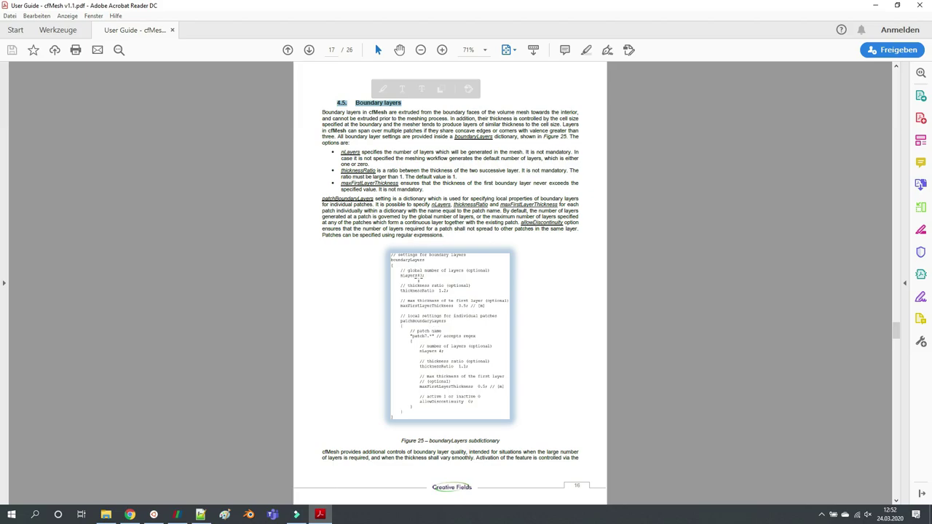
# Fit the page to window width to read the Figure 25 boundaryLayers example
pyautogui.click(505, 50)
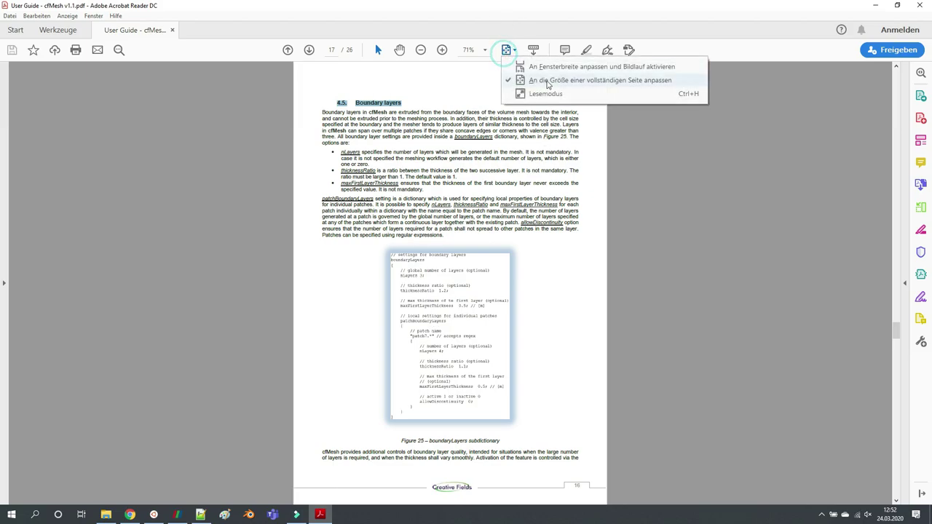
pyautogui.click(575, 77)
pyautogui.scroll(-8, 528, 229)
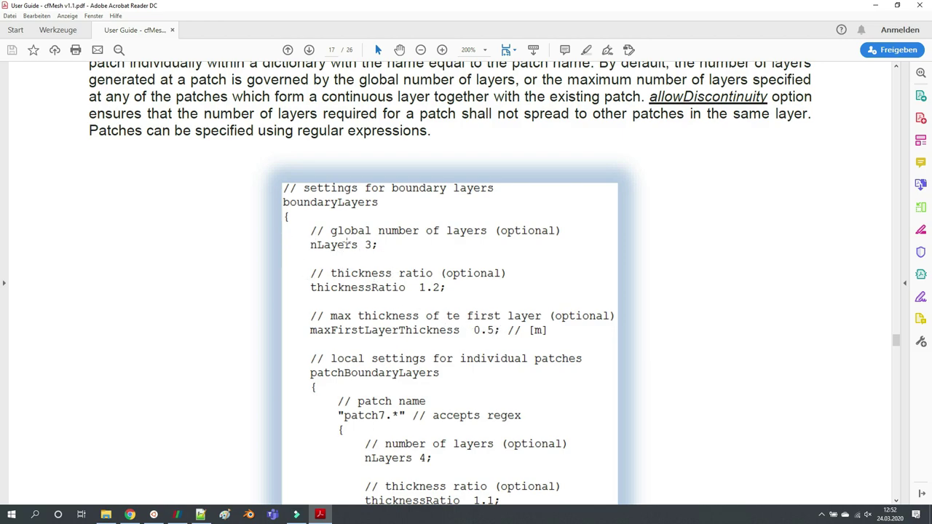
pyautogui.scroll(-5, 378, 275)
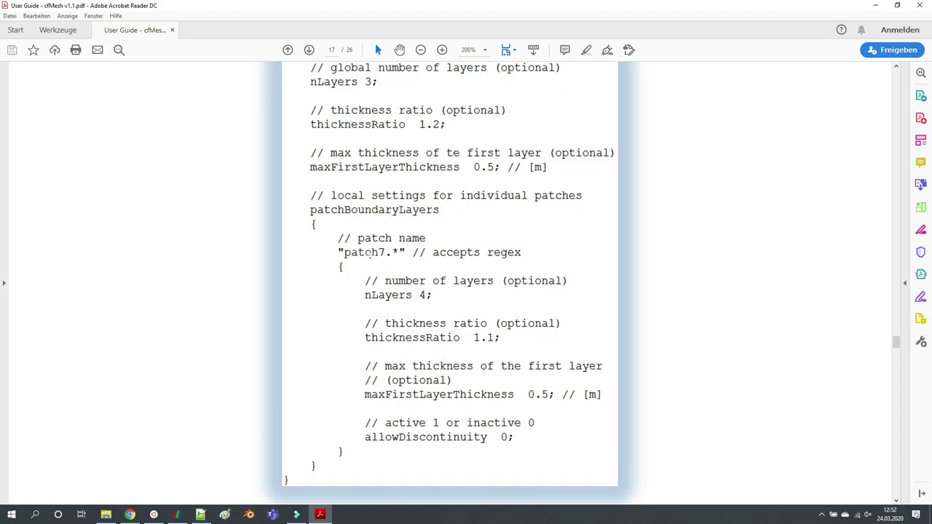
pyautogui.scroll(3, 382, 259)
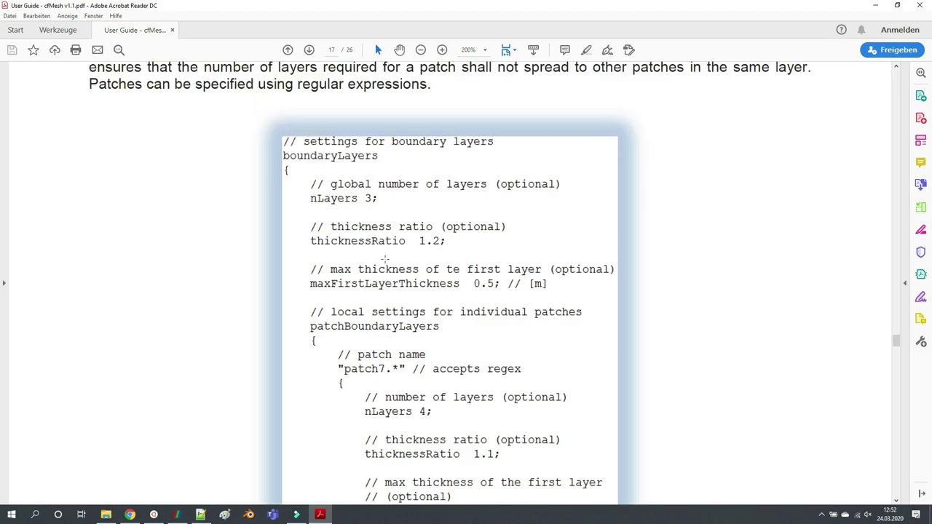
pyautogui.click(200, 515)
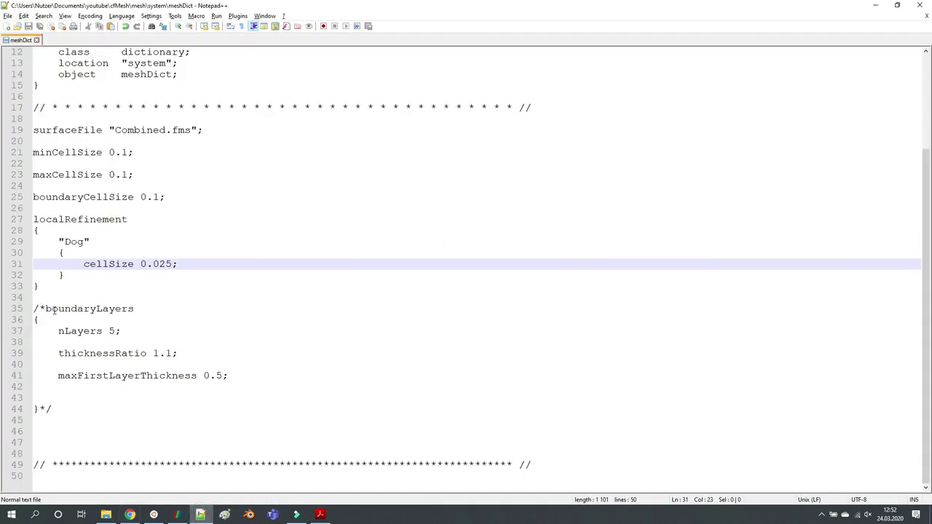
# Remove the /* */ comment marks around the boundaryLayers block in meshDict
pyautogui.moveTo(46, 307); pyautogui.dragTo(12, 306)
pyautogui.press('Delete')
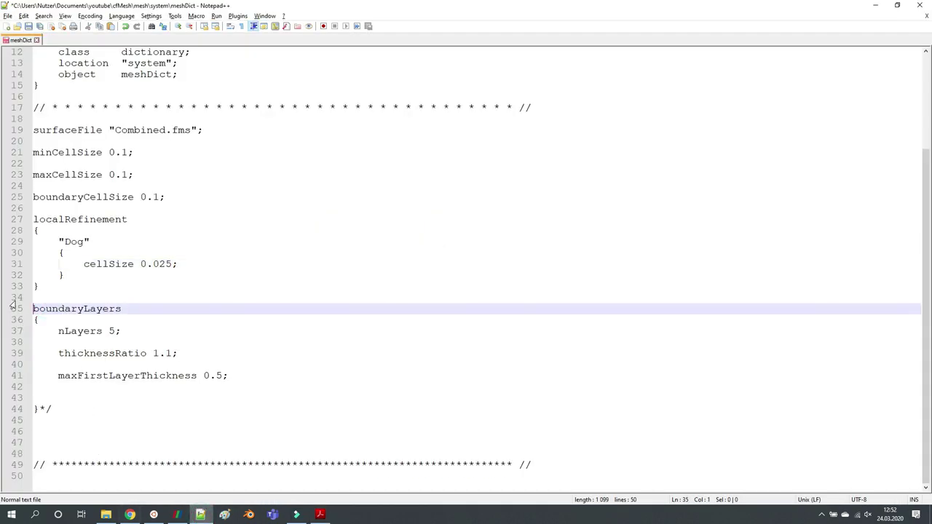
pyautogui.press('Down')
pyautogui.press('Down')
pyautogui.press('Down')
pyautogui.press('Down')
pyautogui.press('Down')
pyautogui.press('Down')
pyautogui.press('Down')
pyautogui.press('Delete')
pyautogui.press('Delete')
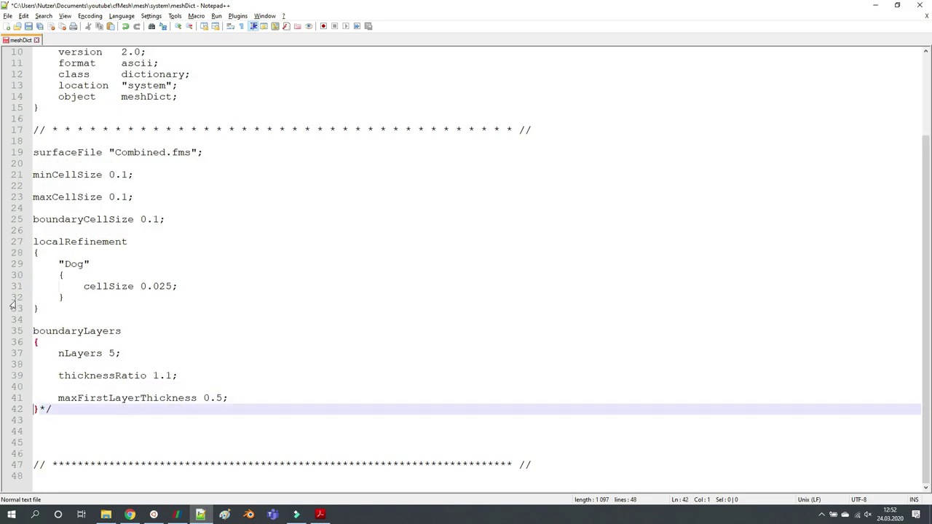
pyautogui.press('BackSpace')
pyautogui.press('BackSpace')
pyautogui.click(320, 514)
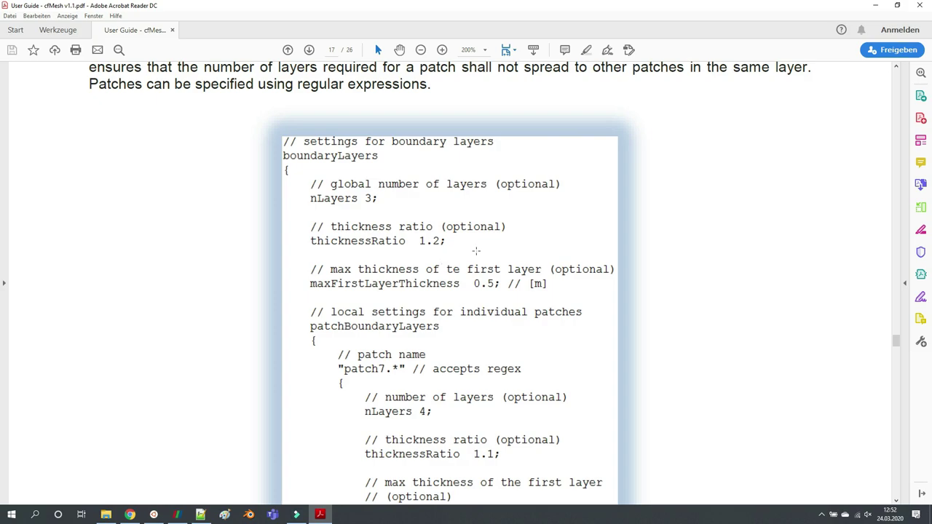
pyautogui.click(154, 515)
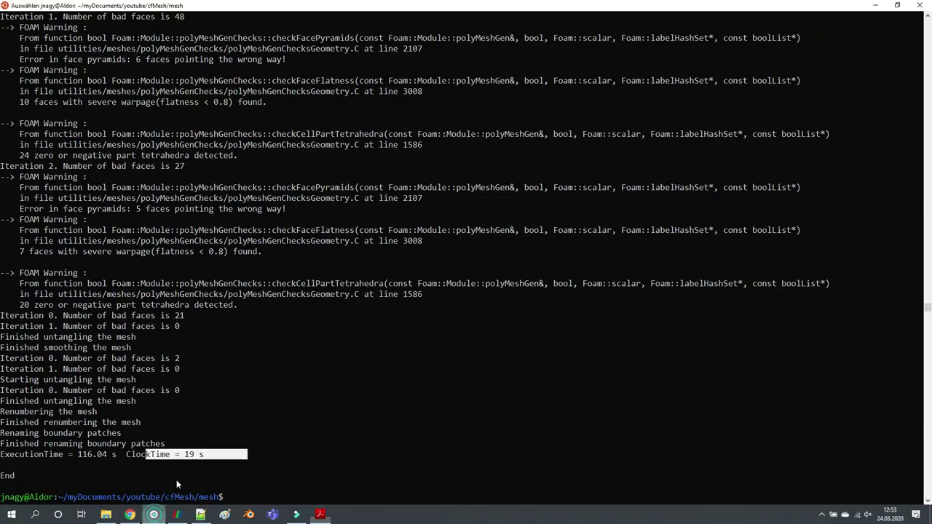
pyautogui.click(200, 515)
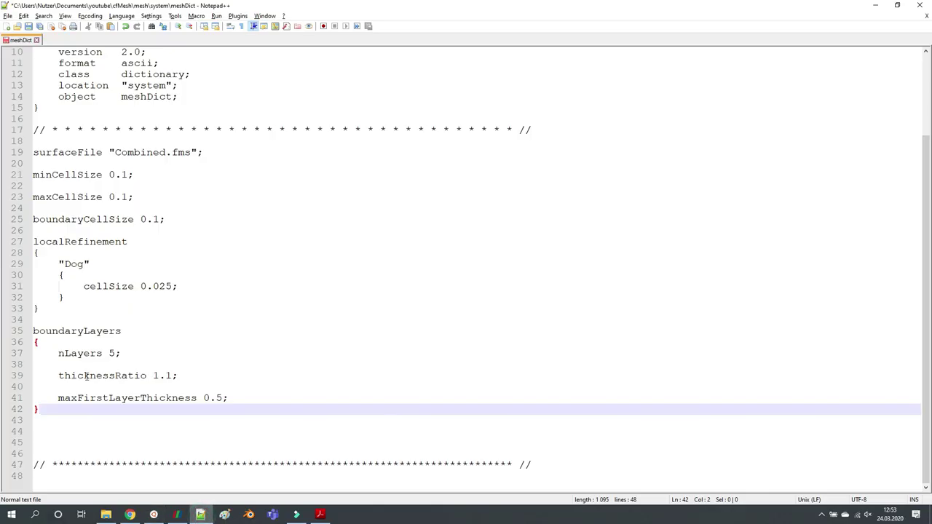
# Change maxFirstLayerThickness from 0.5 to 0.005
pyautogui.click(113, 354)
pyautogui.hotkey('ctrl', 'End')
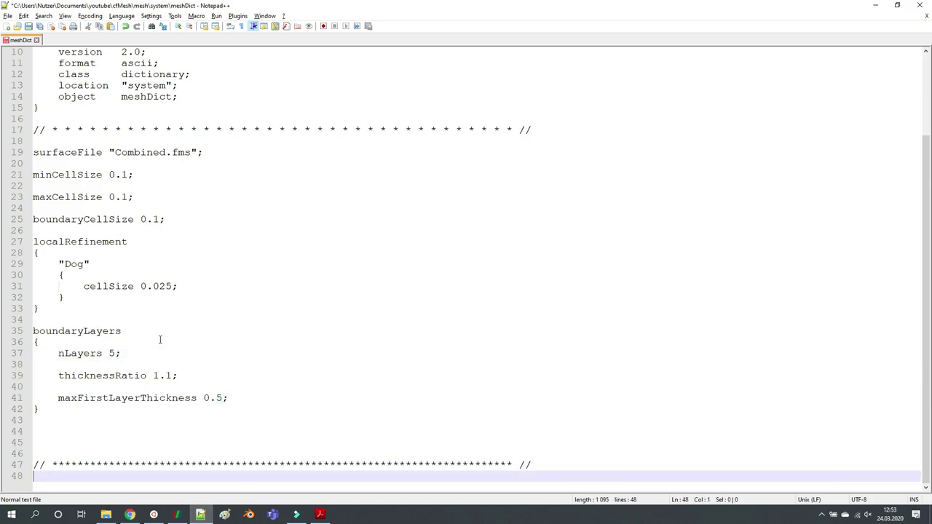
pyautogui.press('Up')
pyautogui.press('Up')
pyautogui.press('Up')
pyautogui.press('Up')
pyautogui.press('Up')
pyautogui.press('Up')
pyautogui.press('Up')
pyautogui.press('Up')
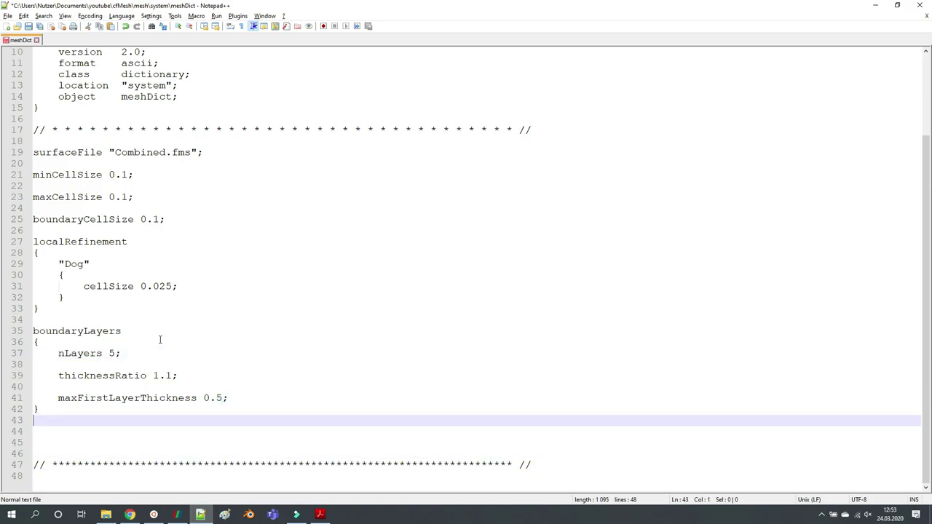
pyautogui.press('Down')
pyautogui.press('Right')
pyautogui.press('Right')
pyautogui.press('Right')
pyautogui.press('Right')
pyautogui.press('Right')
pyautogui.press('Right')
pyautogui.press('Right')
pyautogui.press('Right')
pyautogui.press('Right')
pyautogui.press('Right')
pyautogui.press('Right')
pyautogui.press('Right')
pyautogui.press('Right')
pyautogui.press('Down')
pyautogui.press('Up')
pyautogui.press('End')
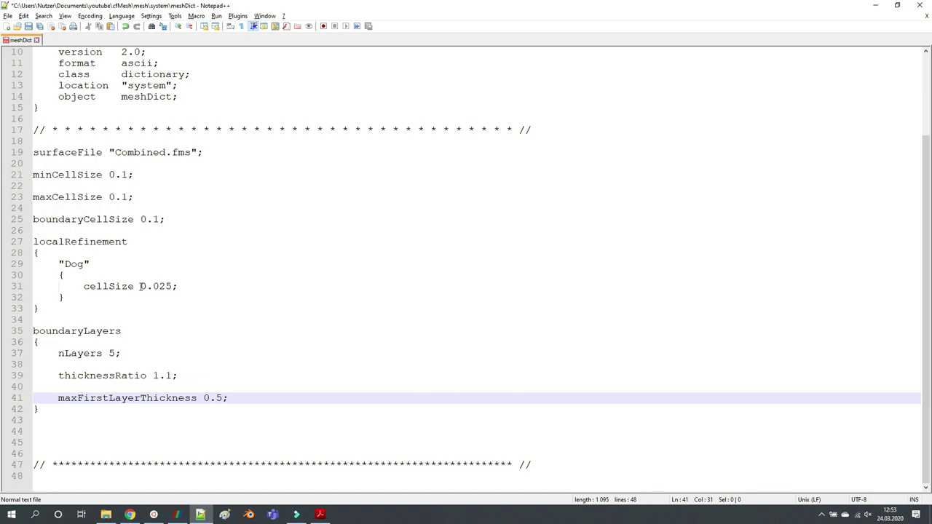
pyautogui.moveTo(138, 287); pyautogui.dragTo(175, 286)
pyautogui.click(225, 398)
pyautogui.write('00')
# Save meshDict and rerun cartesianMesh in the terminal
pyautogui.hotkey('ctrl', 's')
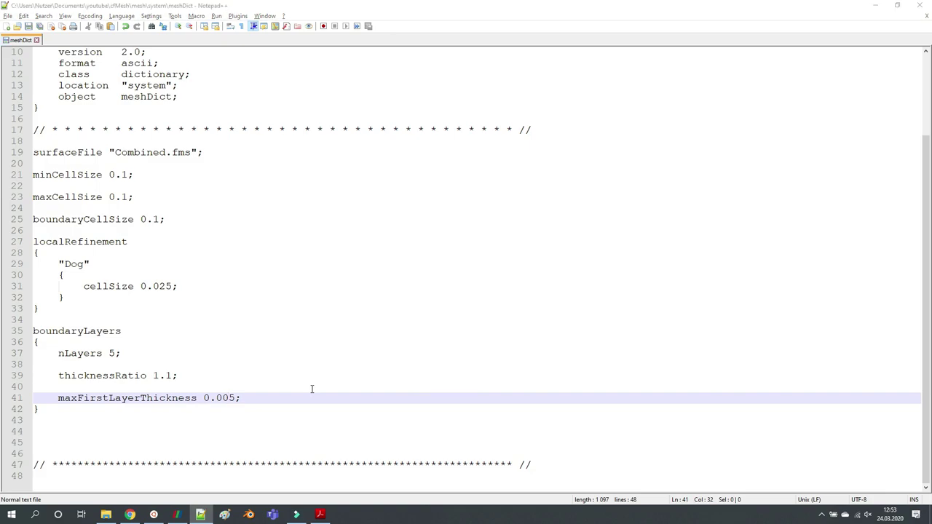
pyautogui.hotkey('alt', 'Tab')
pyautogui.press('Return')
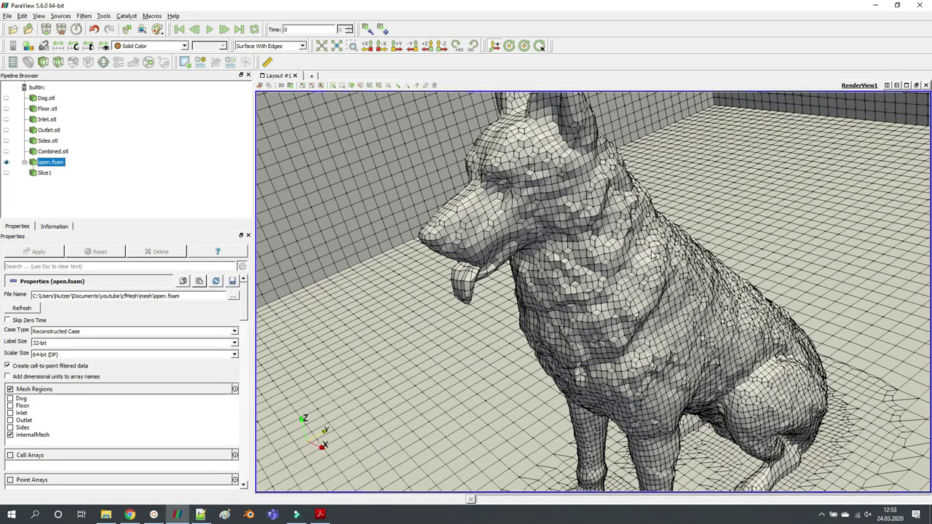
# Orbit and zoom the ParaView render view to a frontal view of the dog mesh
pyautogui.scroll(-5, 651, 255)
pyautogui.moveTo(624, 308); pyautogui.dragTo(559, 285)
pyautogui.scroll(5, 728, 320)
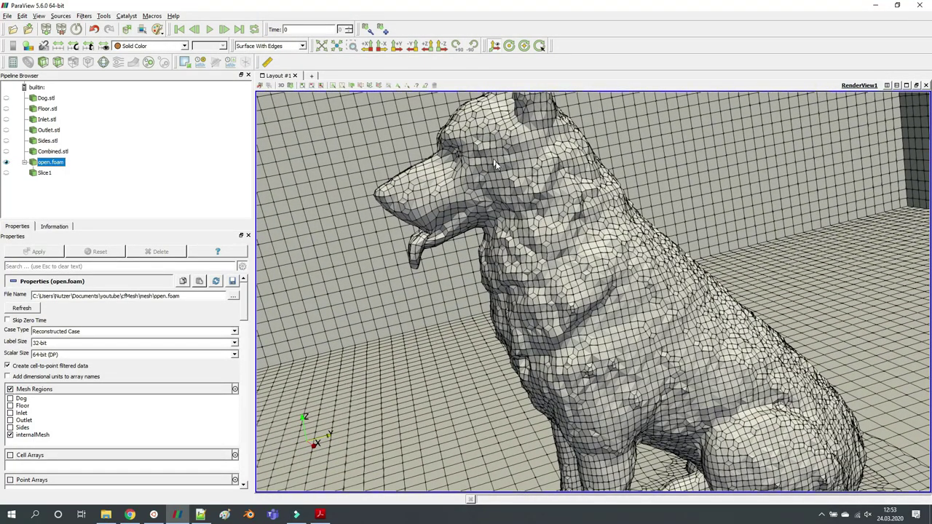
# Show Slice1, hide open.foam, and view the slice along +X zoomed on the dog's head
pyautogui.moveTo(619, 363); pyautogui.dragTo(668, 360)
pyautogui.scroll(-5, 668, 360)
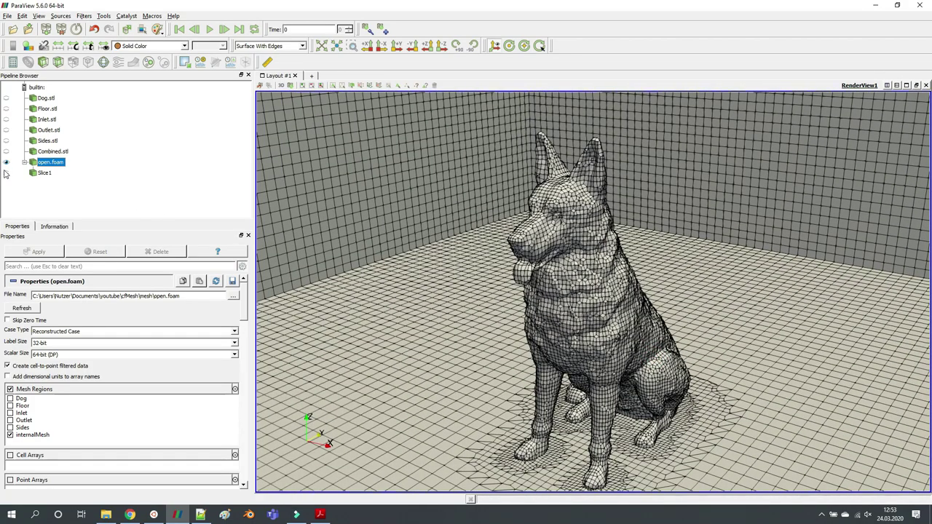
pyautogui.click(7, 173)
pyautogui.click(6, 162)
pyautogui.scroll(5, 495, 216)
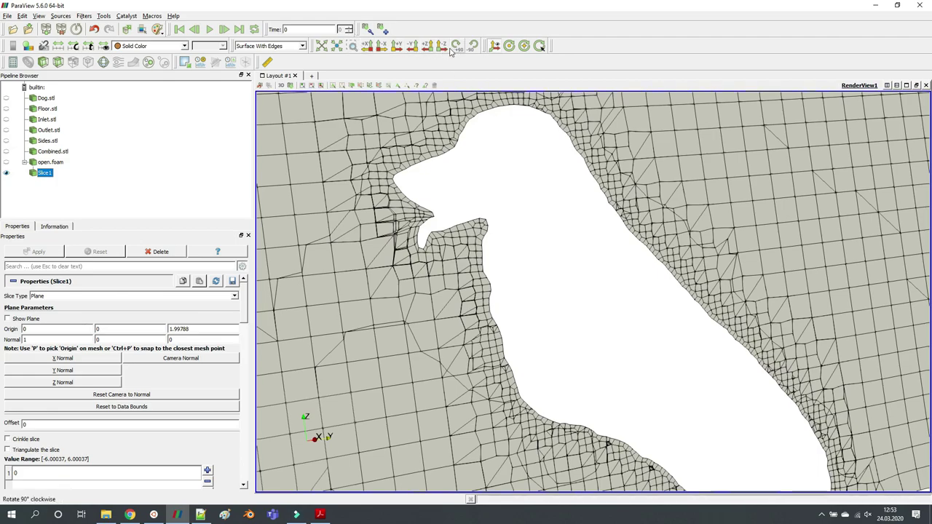
pyautogui.click(396, 46)
pyautogui.click(367, 46)
pyautogui.scroll(10, 501, 373)
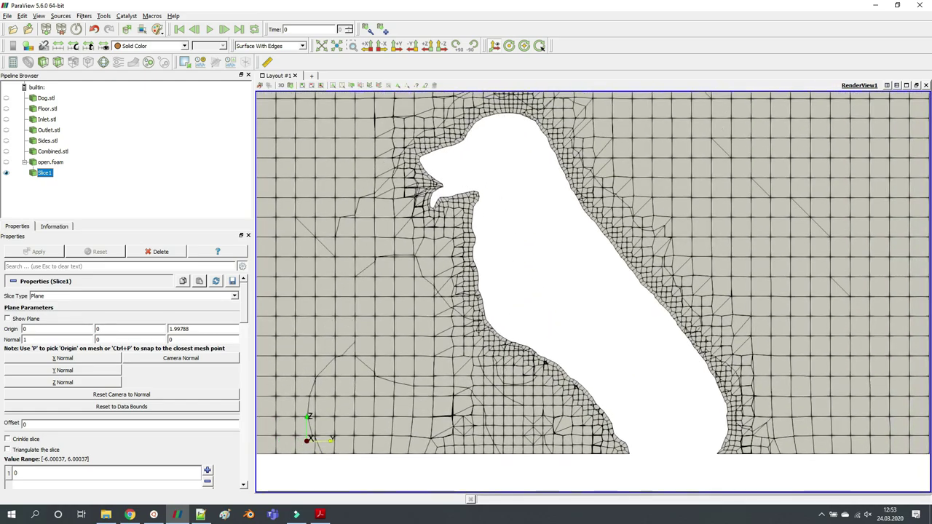
pyautogui.click(201, 515)
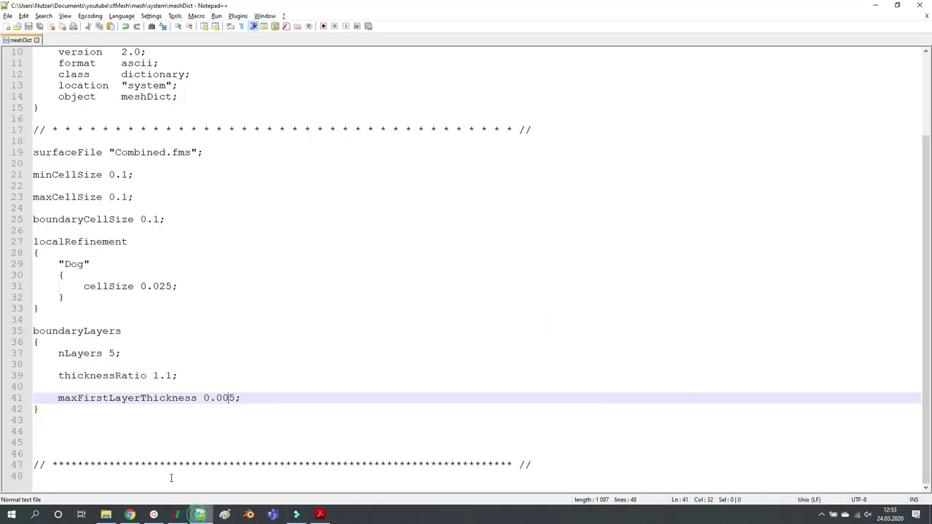
# Highlight nLayers 5 in meshDict and mark the terminal's ExecutionTime 134.03 s line
pyautogui.doubleClick(111, 354)
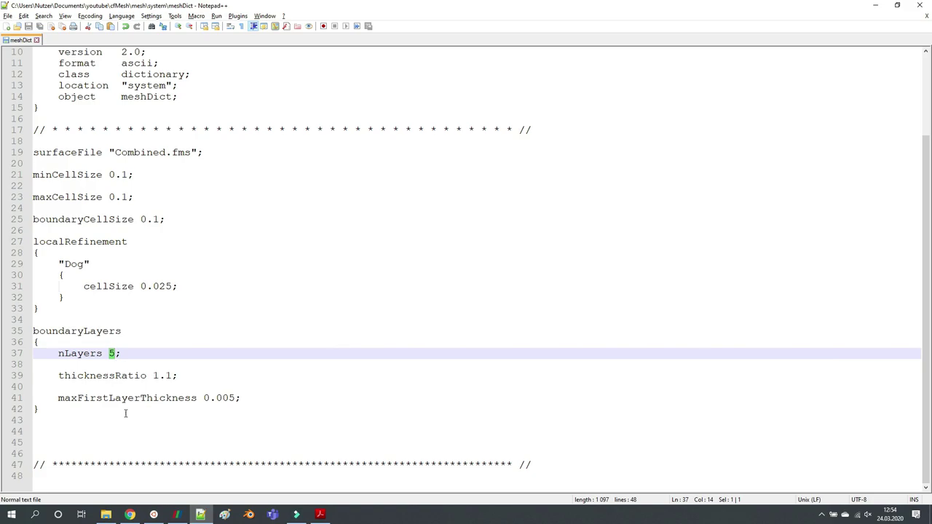
pyautogui.click(154, 515)
pyautogui.moveTo(221, 456); pyautogui.dragTo(3, 456)
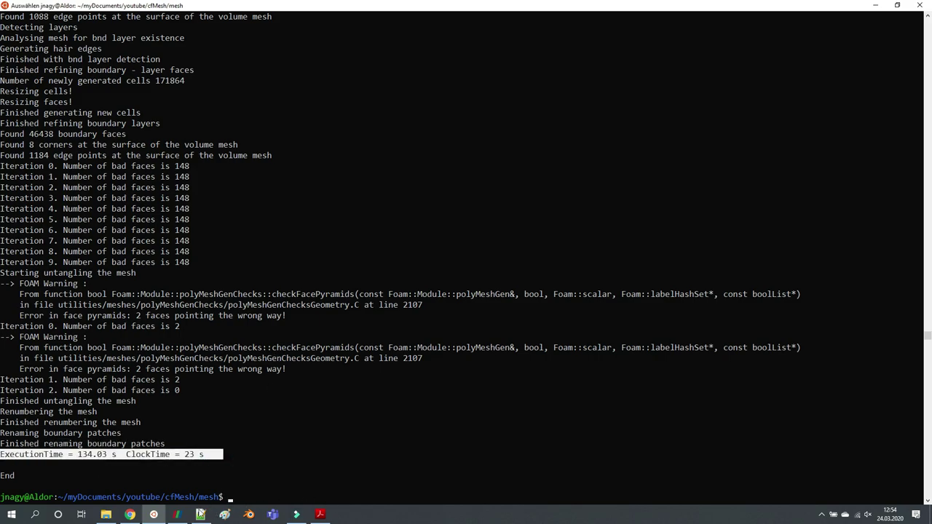
# Select open.foam in ParaView and zoom in on the boundary layers at the dog's head
pyautogui.click(177, 515)
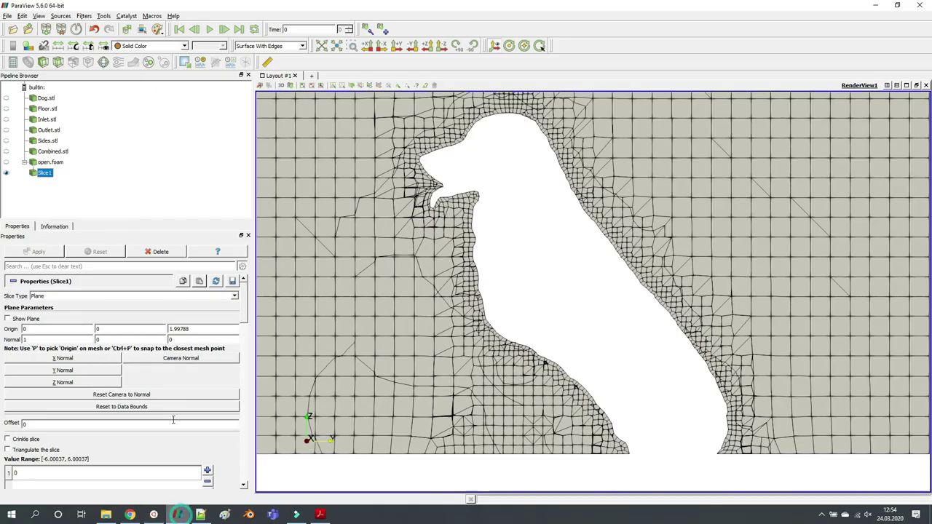
pyautogui.click(38, 162)
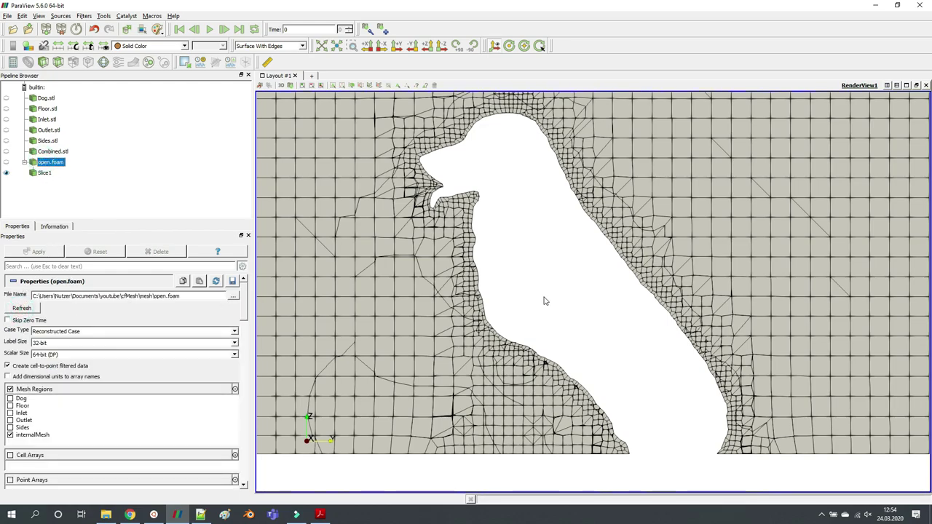
pyautogui.scroll(3, 538, 313)
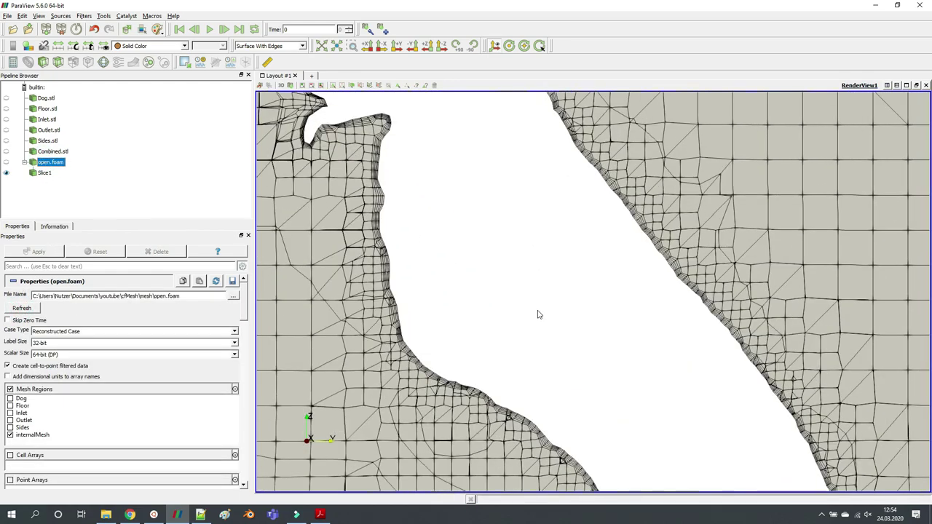
pyautogui.moveTo(538, 313); pyautogui.dragTo(651, 349, button='middle')
pyautogui.scroll(3, 651, 350)
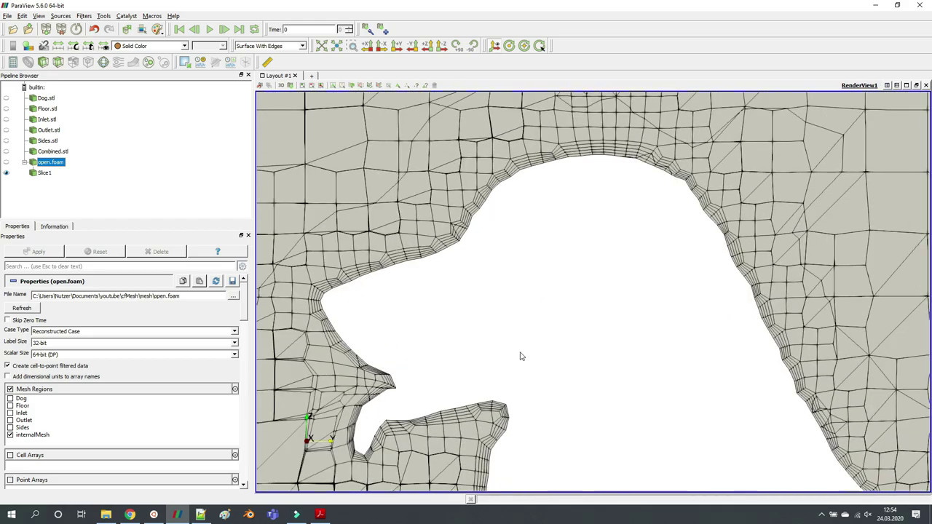
pyautogui.scroll(3, 523, 314)
pyautogui.scroll(-2, 523, 314)
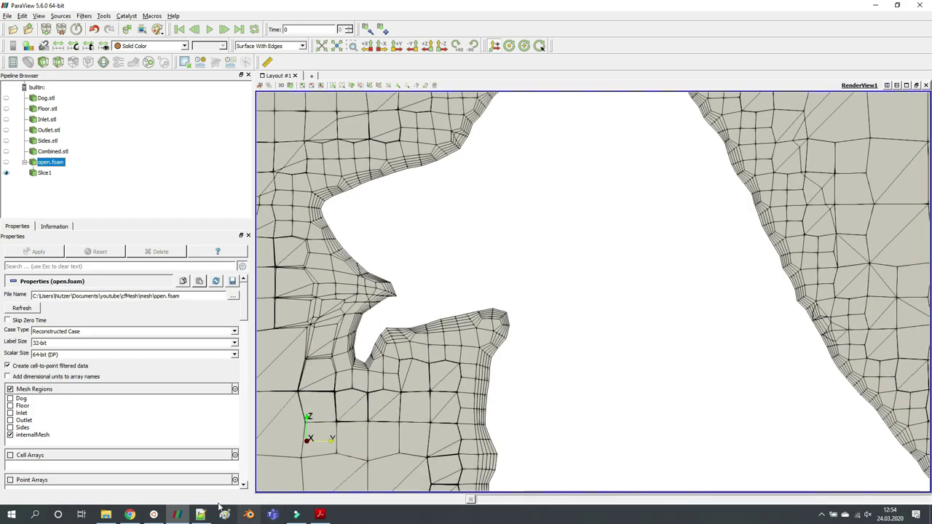
# Set nLayers to 3, save meshDict, and rerun cartesianMesh
pyautogui.click(200, 515)
pyautogui.write('3;')
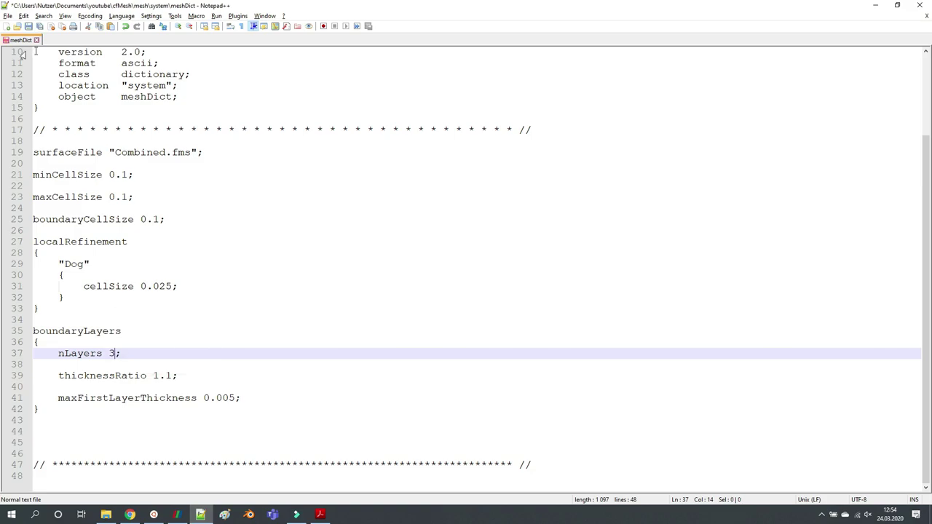
pyautogui.click(27, 27)
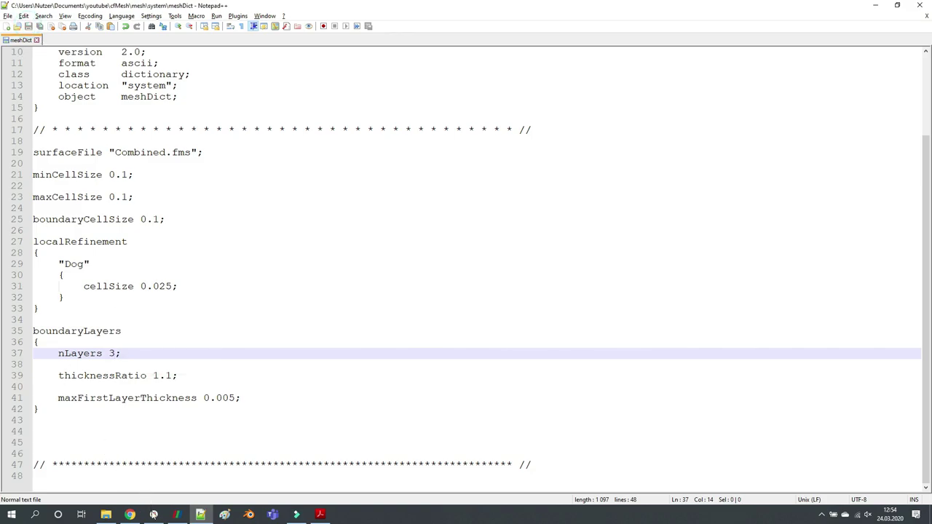
pyautogui.click(154, 514)
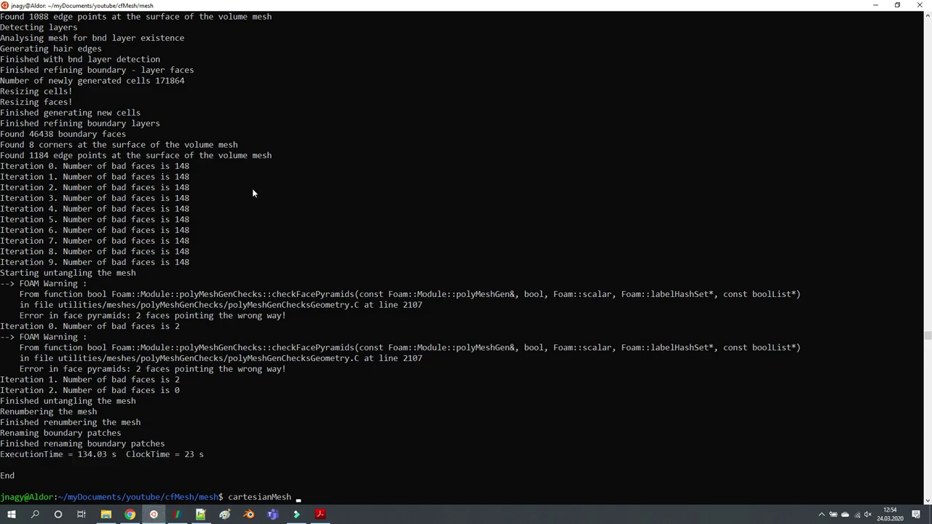
pyautogui.press('Return')
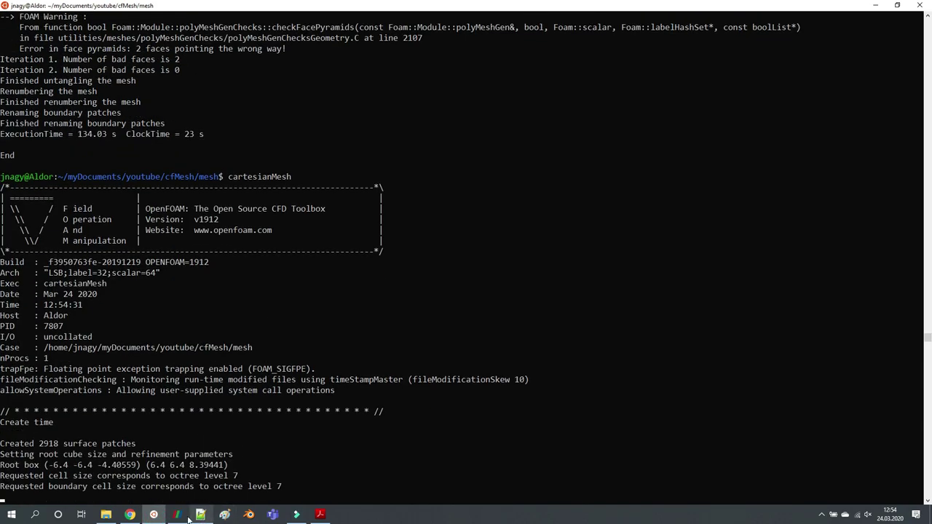
pyautogui.click(178, 515)
pyautogui.moveTo(561, 216); pyautogui.dragTo(478, 354, button='right')
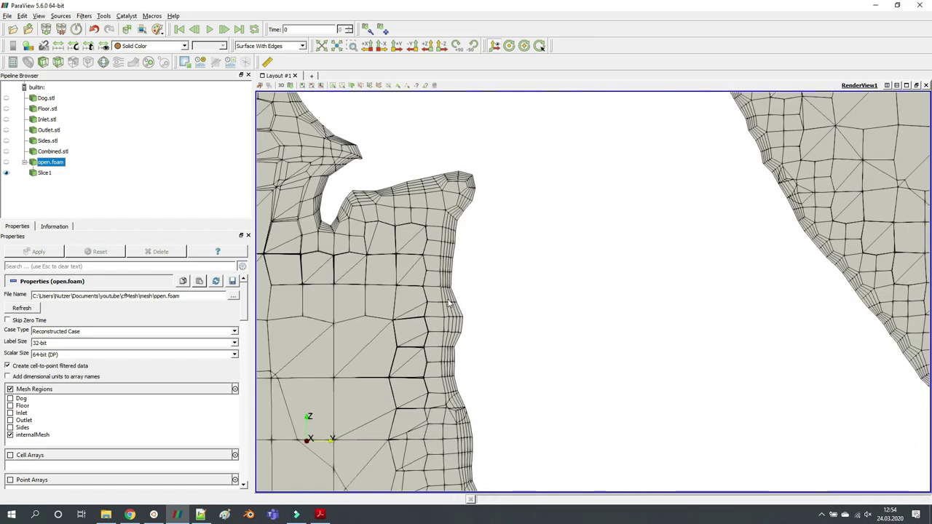
# Zoom the slice along the dog's outline to inspect the surface cells
pyautogui.moveTo(585, 196); pyautogui.dragTo(535, 217, button='middle')
pyautogui.scroll(-4, 539, 247)
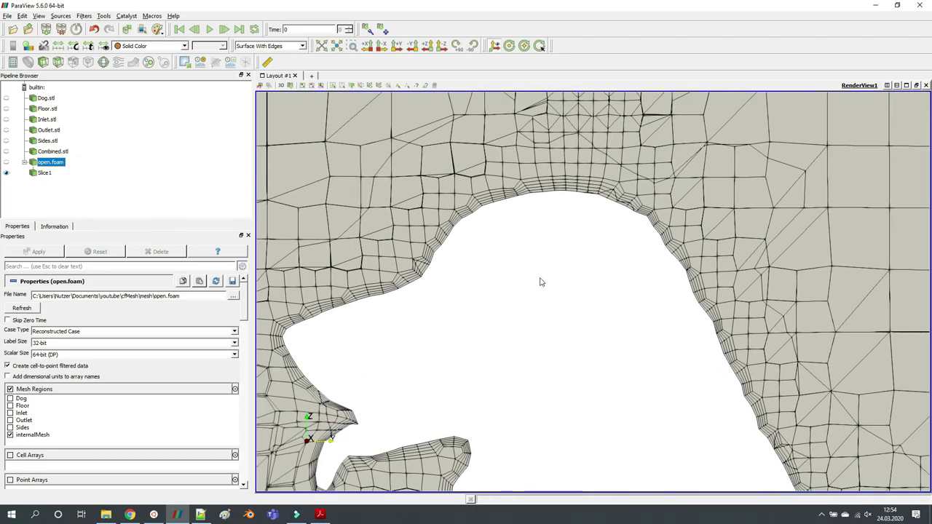
pyautogui.scroll(5, 653, 256)
pyautogui.scroll(3, 600, 309)
pyautogui.scroll(-4, 658, 260)
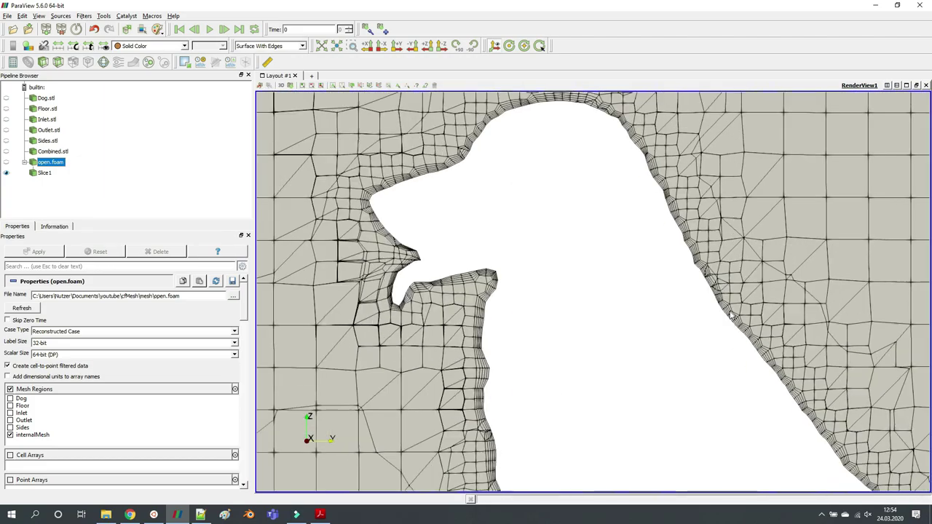
pyautogui.scroll(4, 728, 352)
pyautogui.scroll(-4, 791, 401)
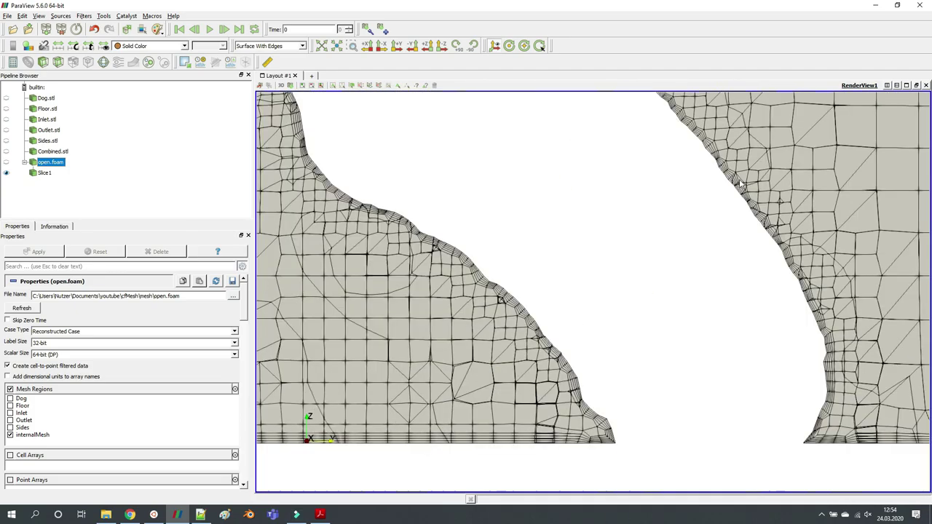
pyautogui.scroll(5, 730, 301)
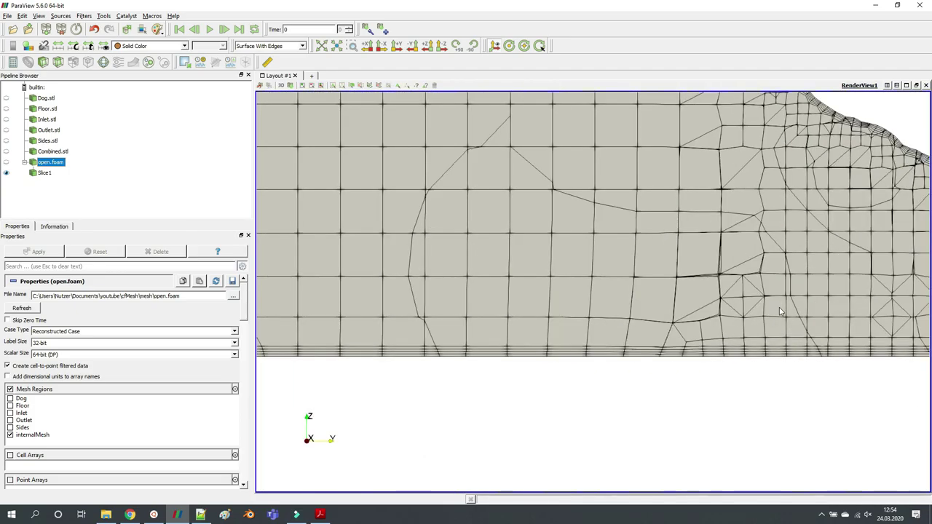
pyautogui.scroll(-2, 532, 319)
pyautogui.scroll(-3, 442, 269)
pyautogui.scroll(3, 434, 263)
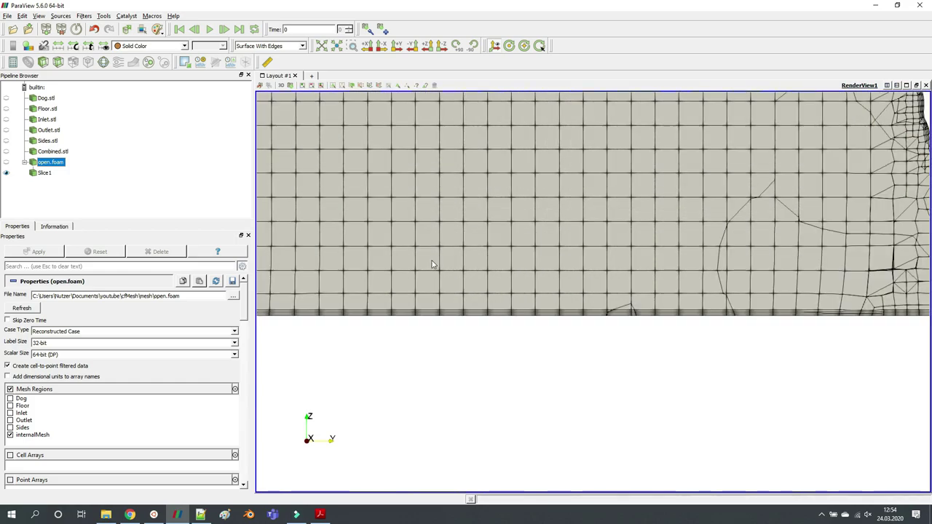
# Pan and zoom the slice back onto the dog cutout after glancing at meshDict
pyautogui.click(201, 516)
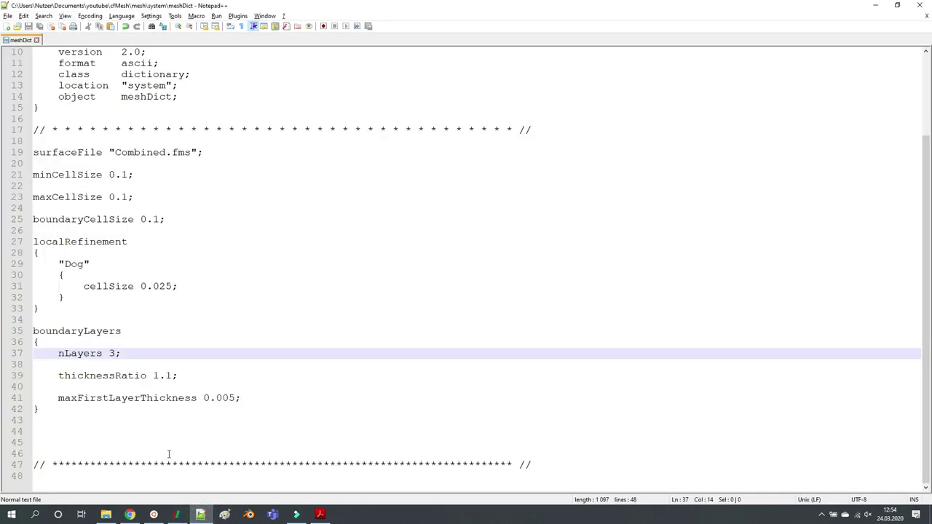
pyautogui.click(177, 514)
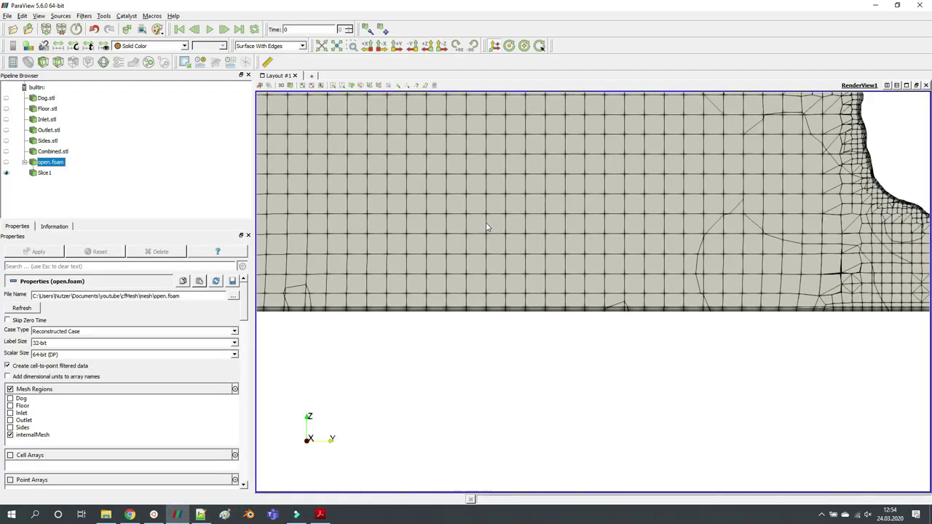
pyautogui.scroll(-1, 487, 228)
pyautogui.moveTo(323, 177); pyautogui.dragTo(420, 482, button='middle')
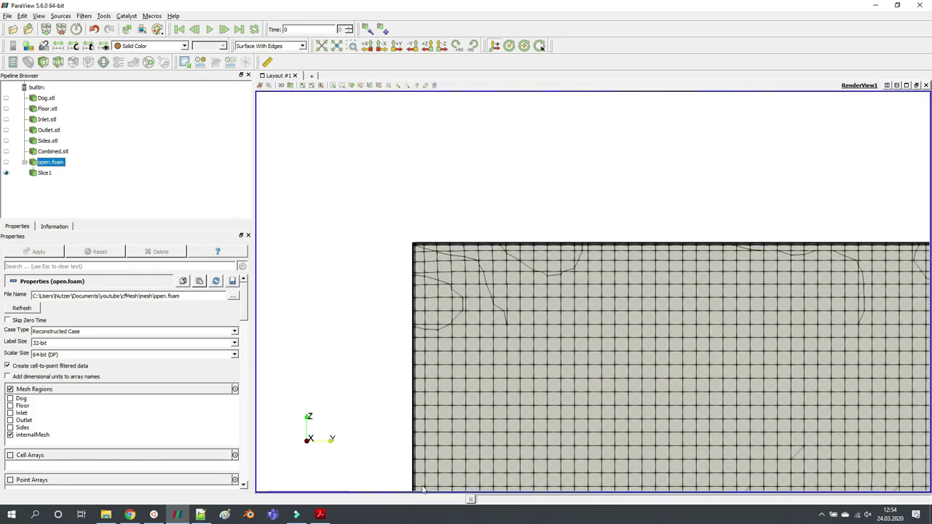
pyautogui.scroll(3, 705, 351)
pyautogui.moveTo(705, 352); pyautogui.dragTo(605, 246, button='middle')
pyautogui.scroll(1, 605, 246)
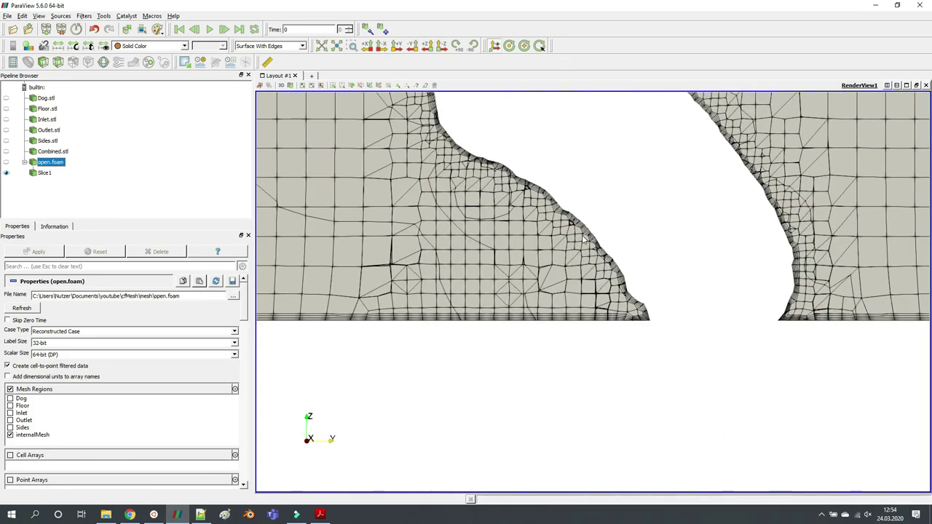
pyautogui.scroll(2, 583, 239)
pyautogui.scroll(2, 576, 210)
# Review the guide's boundaryLayers example, then mark ClockTime = 25 s in the terminal
pyautogui.click(319, 514)
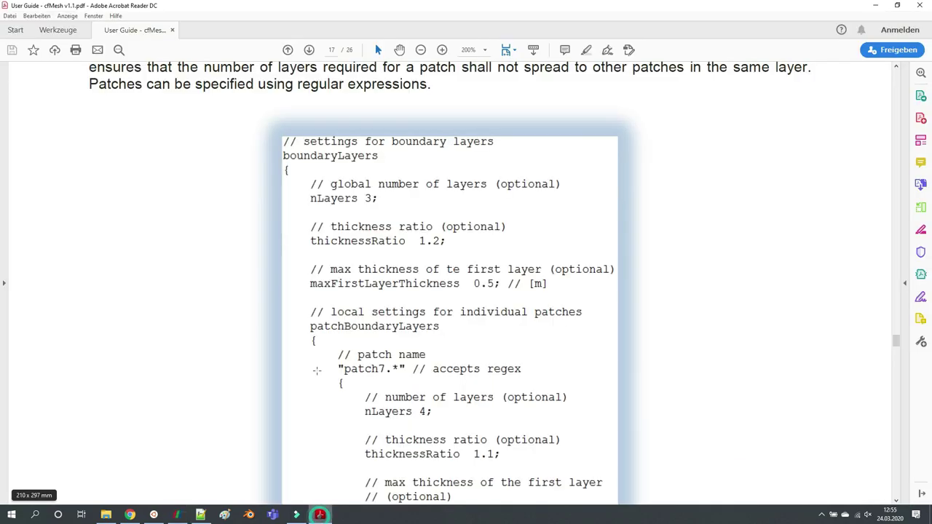
pyautogui.scroll(-2, 386, 292)
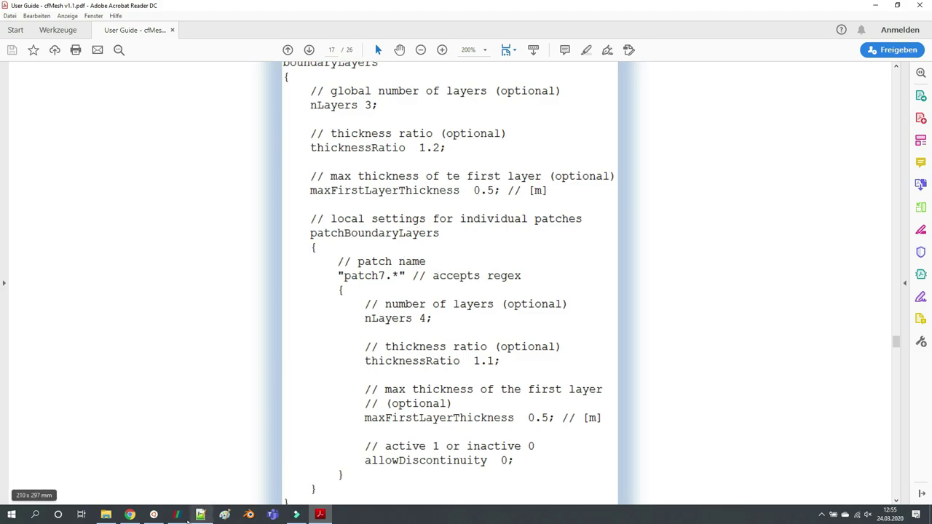
pyautogui.click(153, 515)
pyautogui.moveTo(125, 454); pyautogui.dragTo(208, 456)
# Refresh the nLayers 3 mesh and show the full open.foam dog in a three-quarter 3D view
pyautogui.click(179, 515)
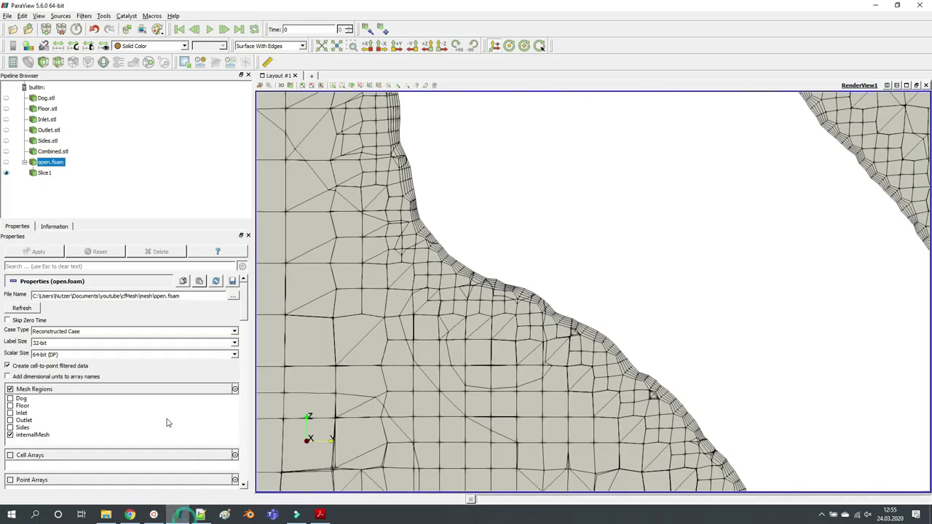
pyautogui.click(22, 309)
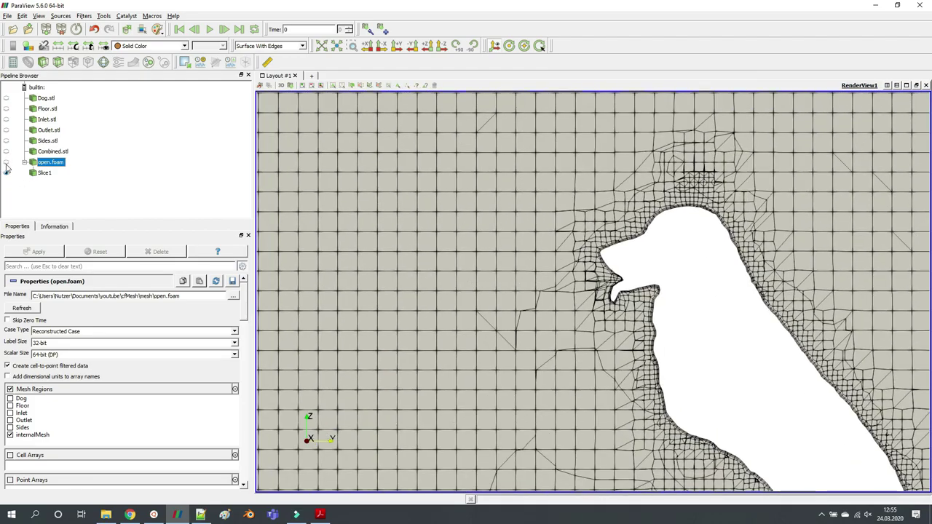
pyautogui.click(6, 162)
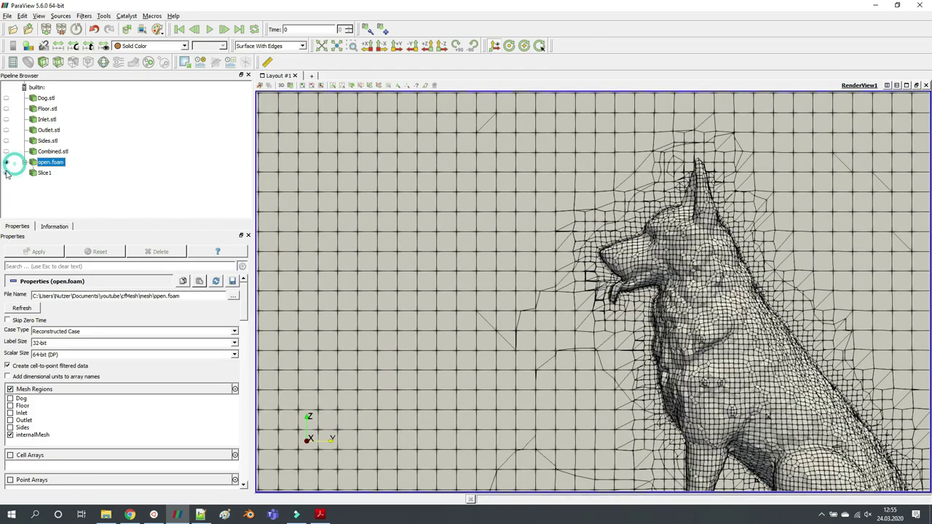
pyautogui.moveTo(287, 282); pyautogui.dragTo(650, 248)
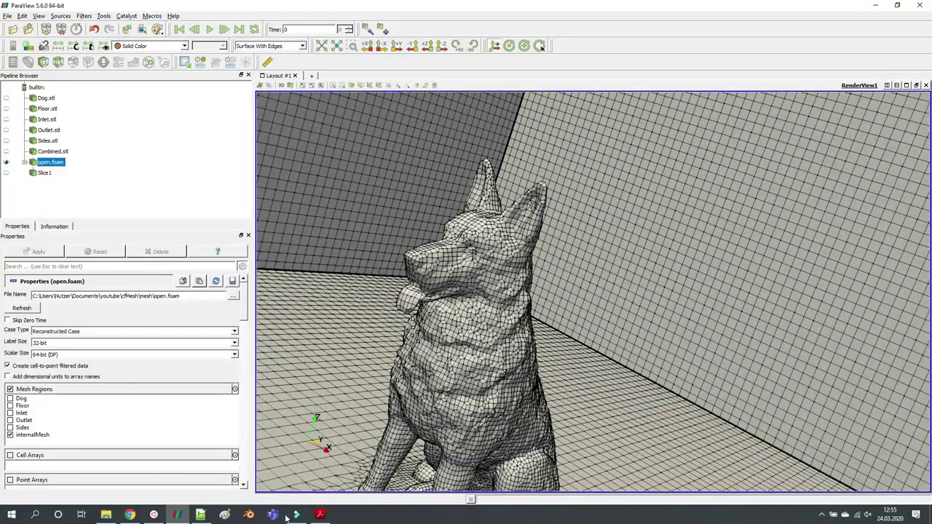
pyautogui.click(200, 515)
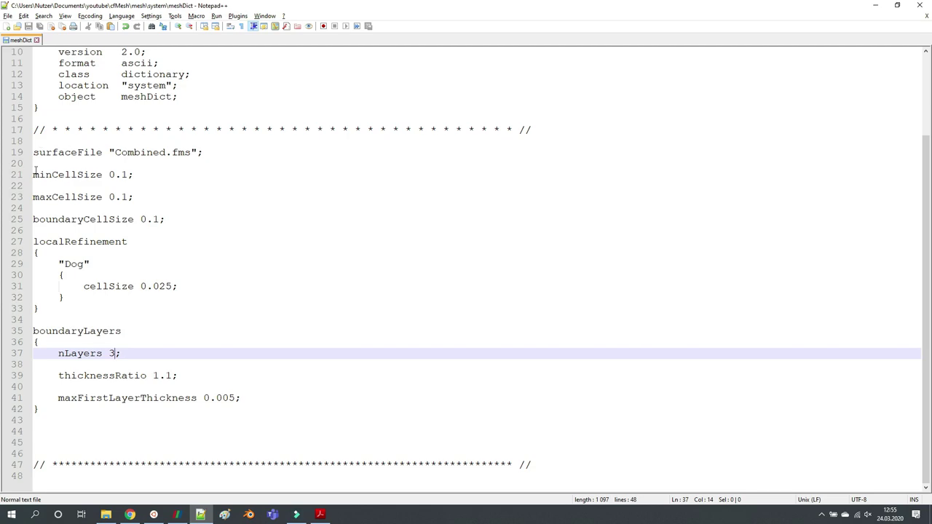
# Highlight the min, max and boundary cell sizes, then show only Slice1 facing the dog's head
pyautogui.moveTo(33, 175); pyautogui.dragTo(202, 222)
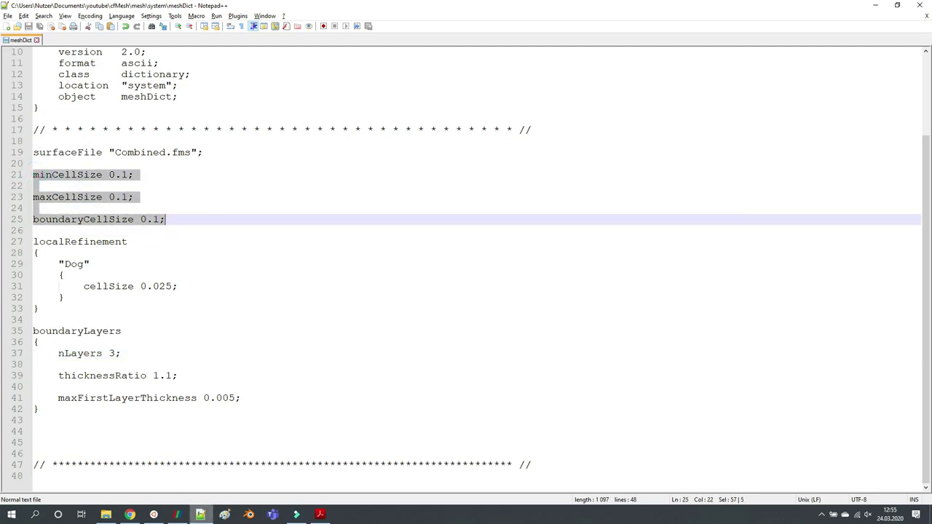
pyautogui.click(181, 515)
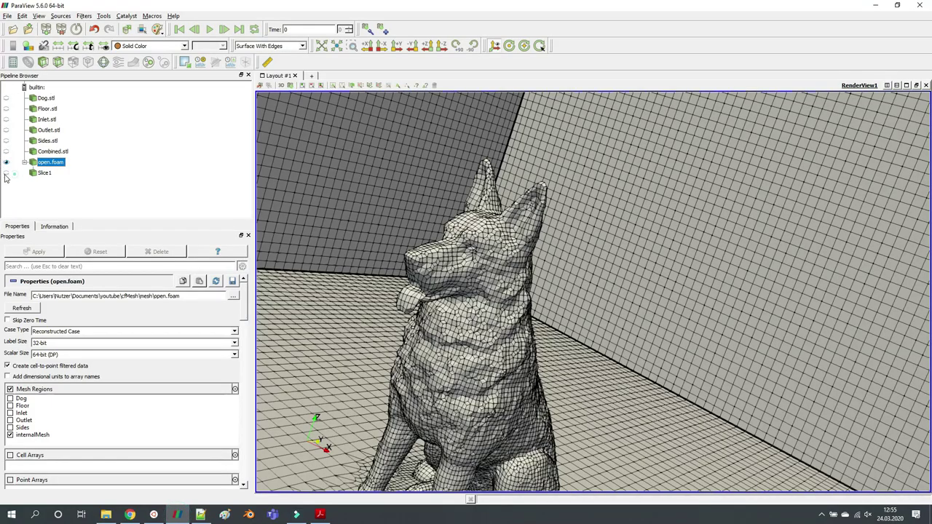
pyautogui.click(6, 172)
pyautogui.click(6, 162)
pyautogui.moveTo(419, 185); pyautogui.dragTo(450, 211)
pyautogui.scroll(5, 441, 194)
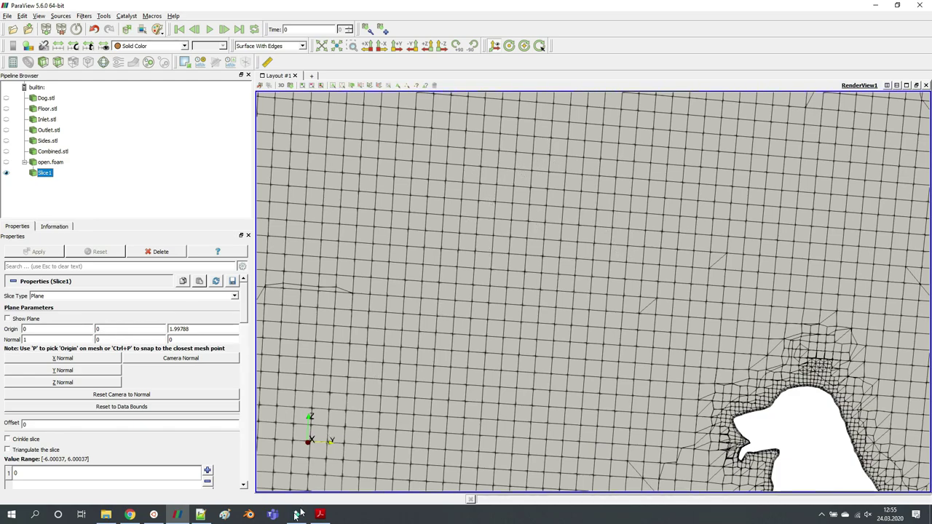
pyautogui.moveTo(213, 515)
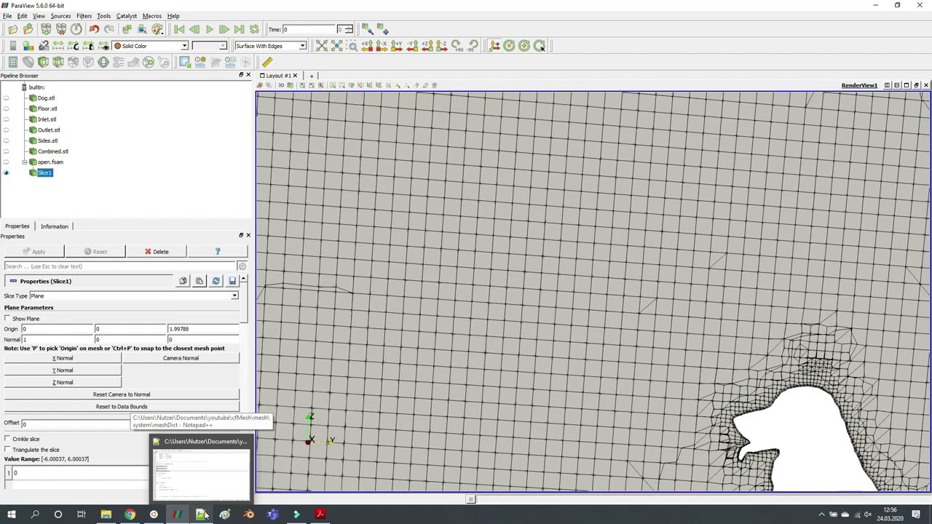
pyautogui.click(209, 515)
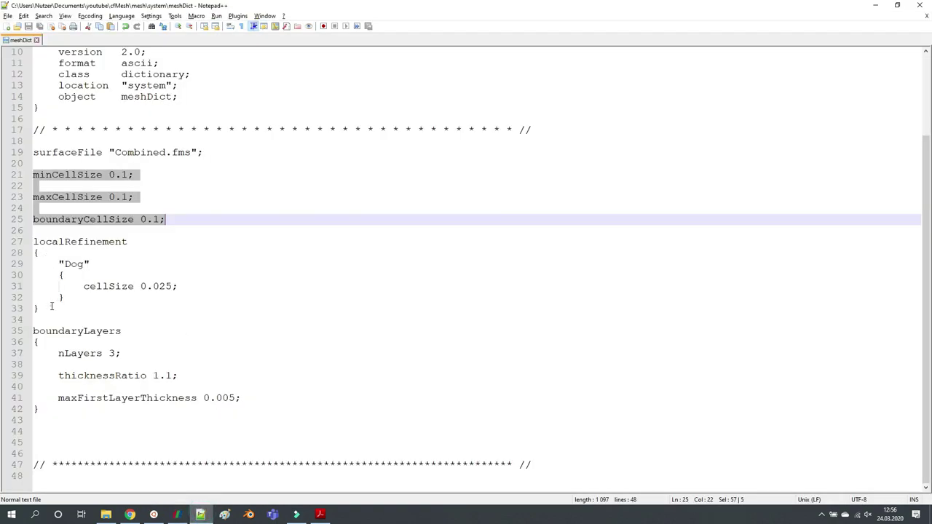
pyautogui.moveTo(51, 305); pyautogui.dragTo(13, 243)
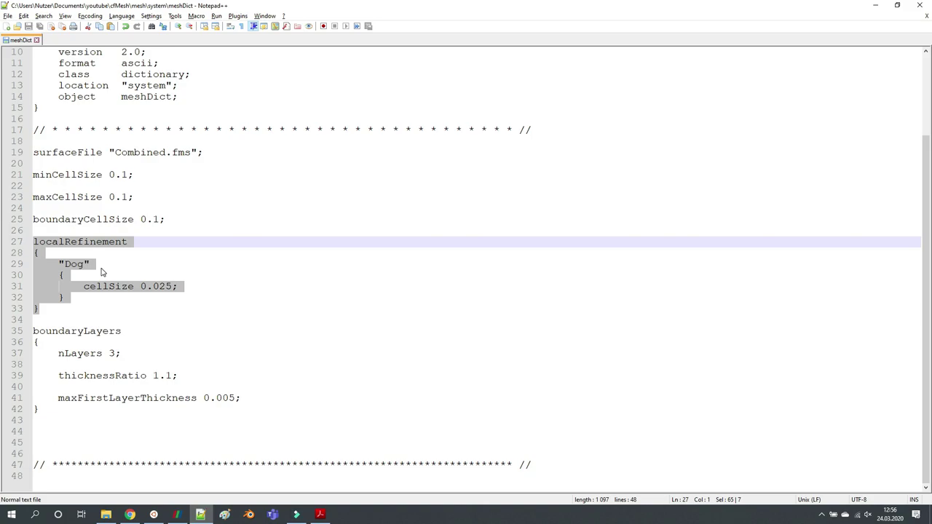
pyautogui.moveTo(49, 407); pyautogui.dragTo(19, 332)
pyautogui.click(320, 514)
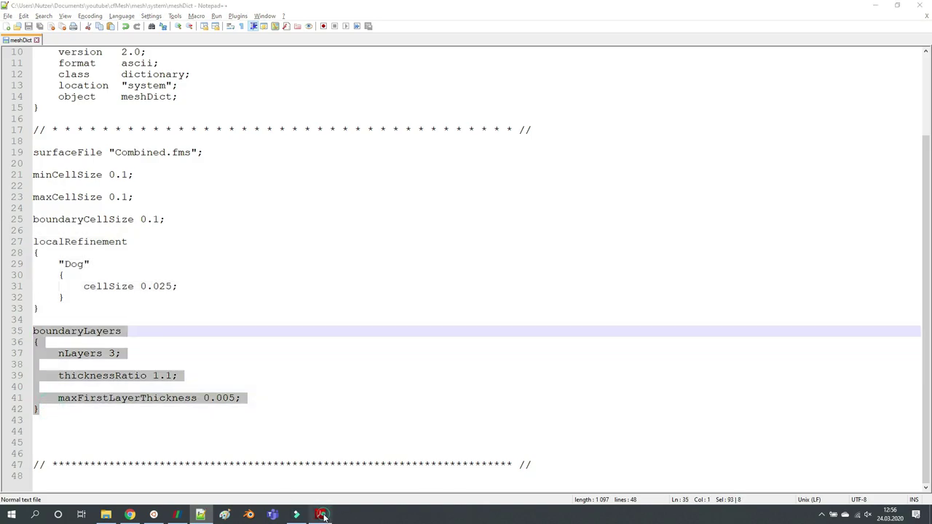
pyautogui.scroll(-1, 482, 304)
pyautogui.scroll(3, 549, 301)
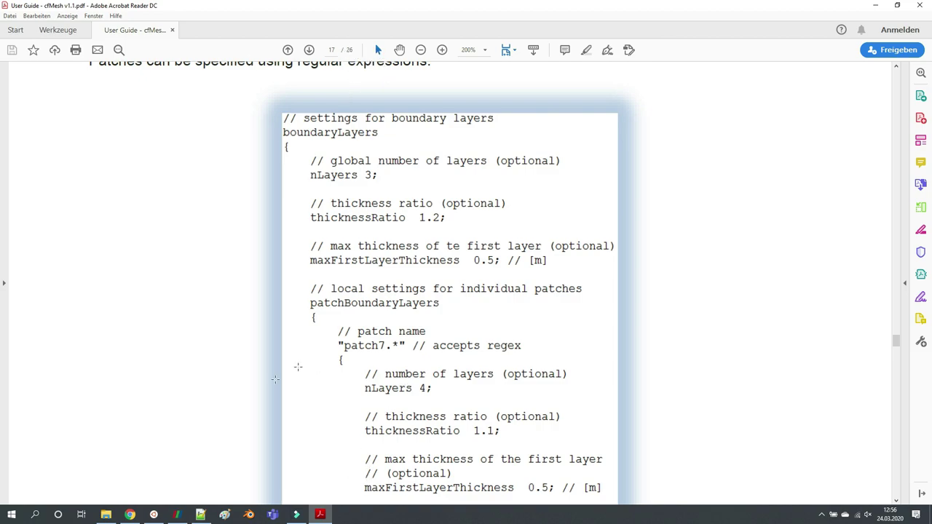
pyautogui.click(176, 515)
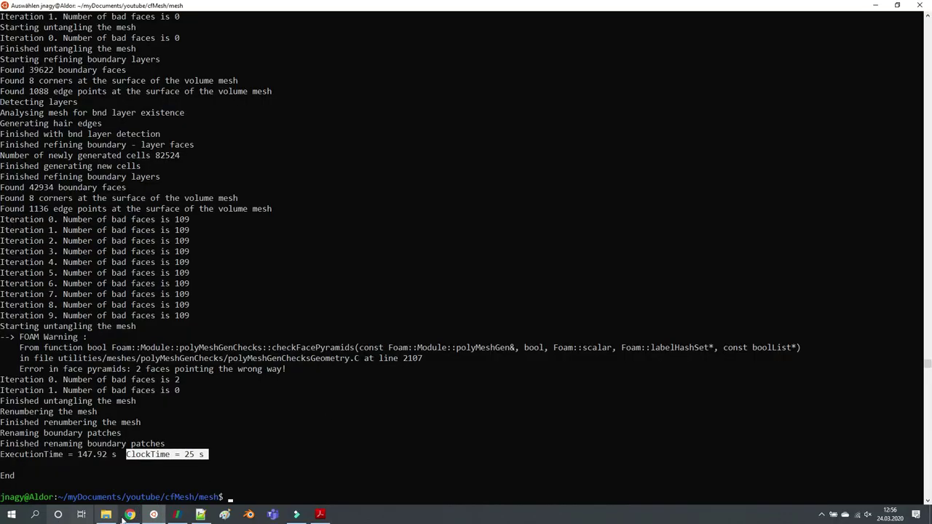
pyautogui.click(176, 514)
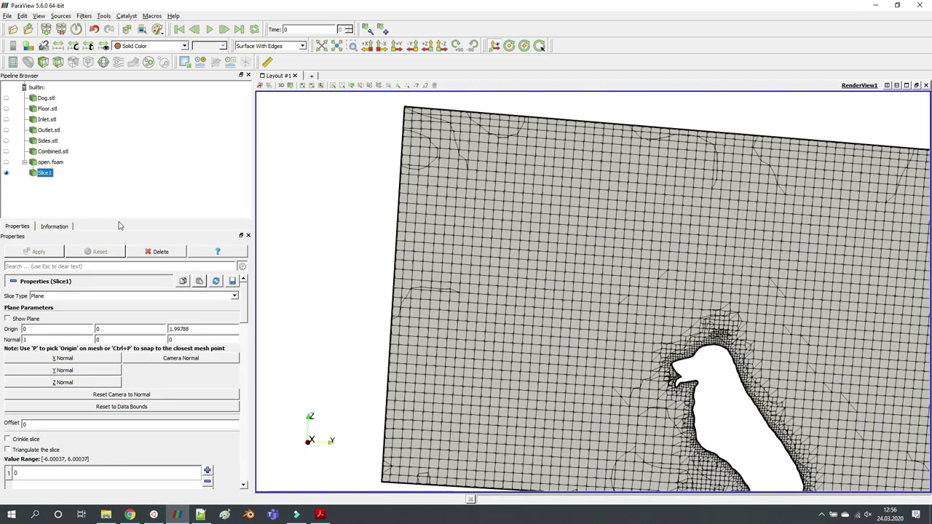
# Show the full 3D open.foam mesh instead of Slice1 and orbit out to see the dog in the room corner
pyautogui.click(5, 162)
pyautogui.click(6, 172)
pyautogui.moveTo(526, 298); pyautogui.dragTo(588, 297)
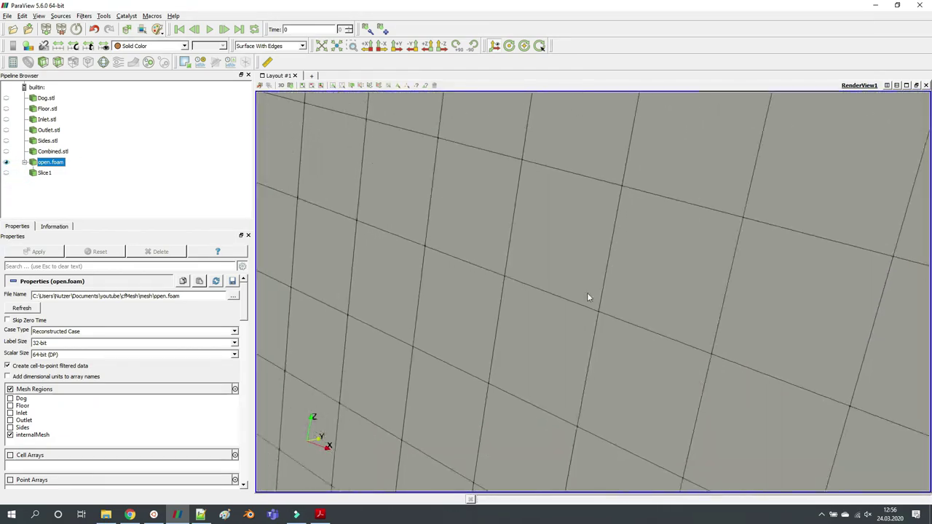
# Zoom and orbit around the nLayers 3 dog mesh to inspect its surface cells from the side
pyautogui.scroll(-5, 588, 297)
pyautogui.scroll(3, 607, 304)
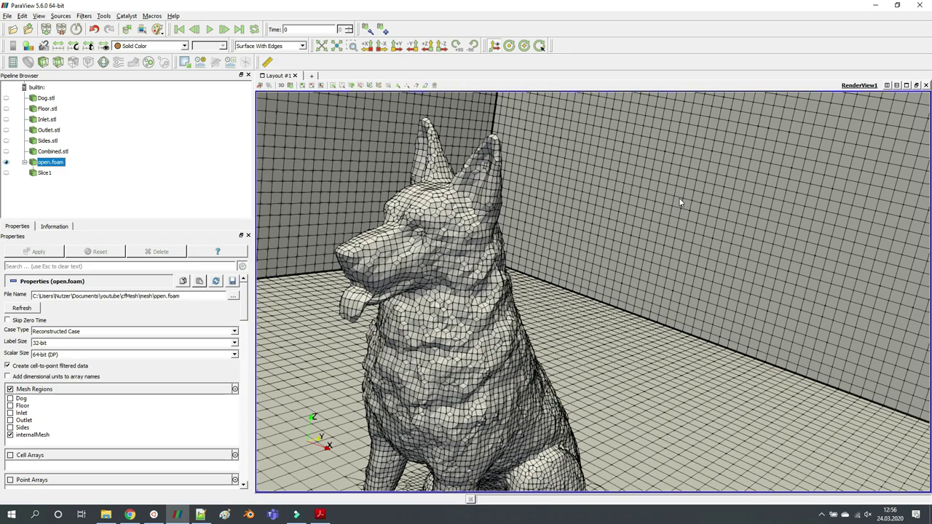
pyautogui.scroll(-2, 588, 233)
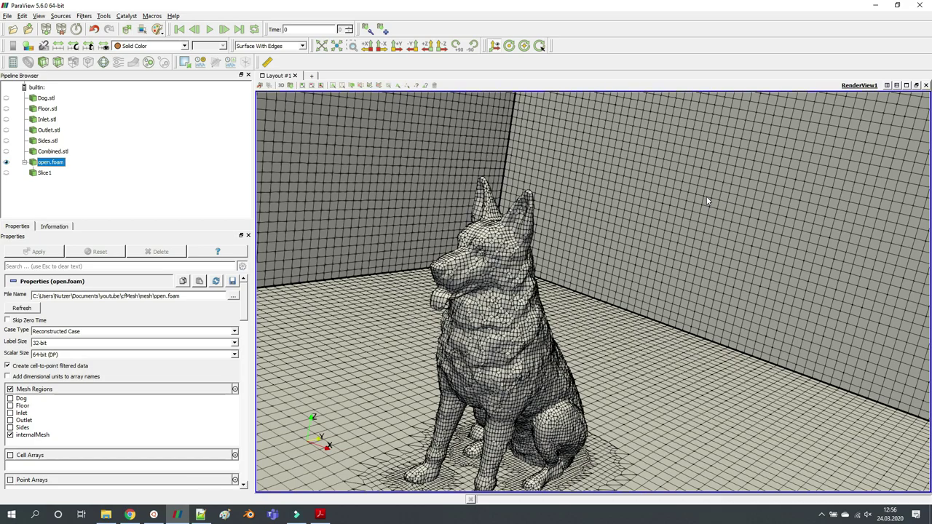
pyautogui.moveTo(571, 265); pyautogui.dragTo(533, 291)
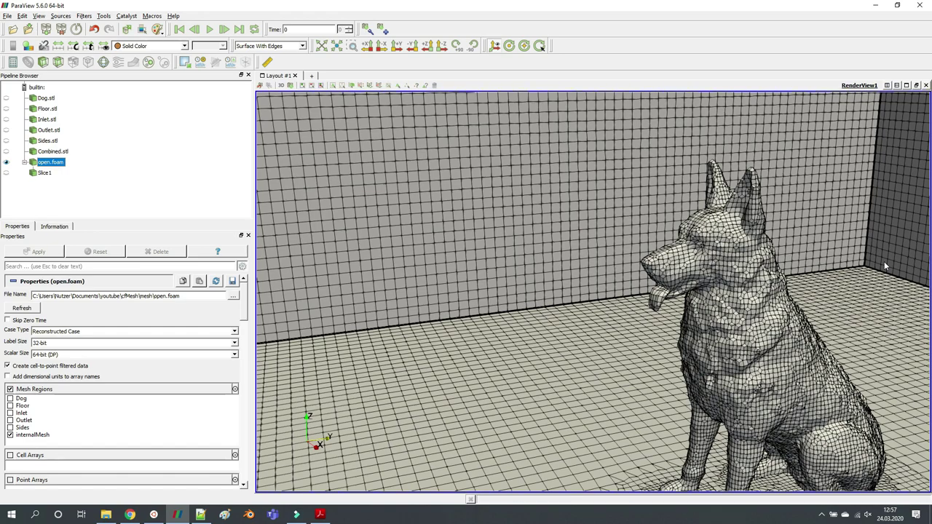
pyautogui.moveTo(776, 265); pyautogui.dragTo(667, 248)
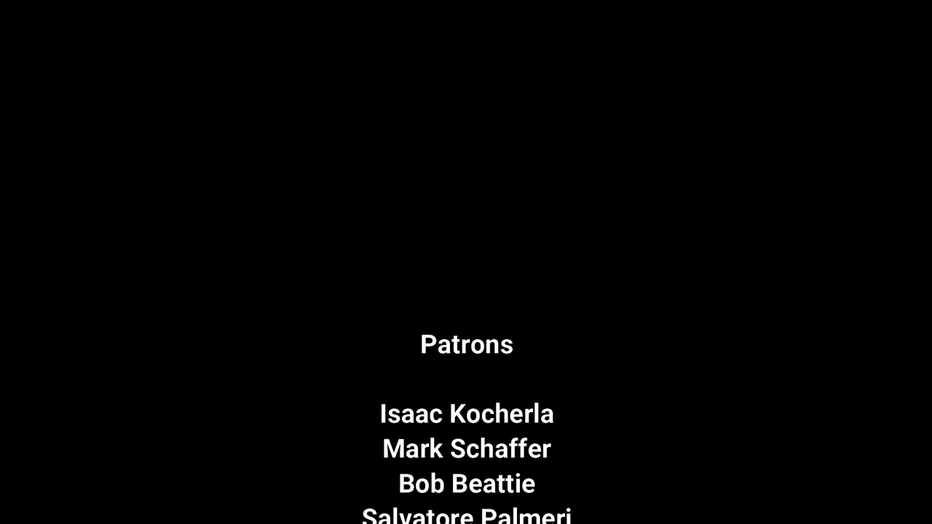